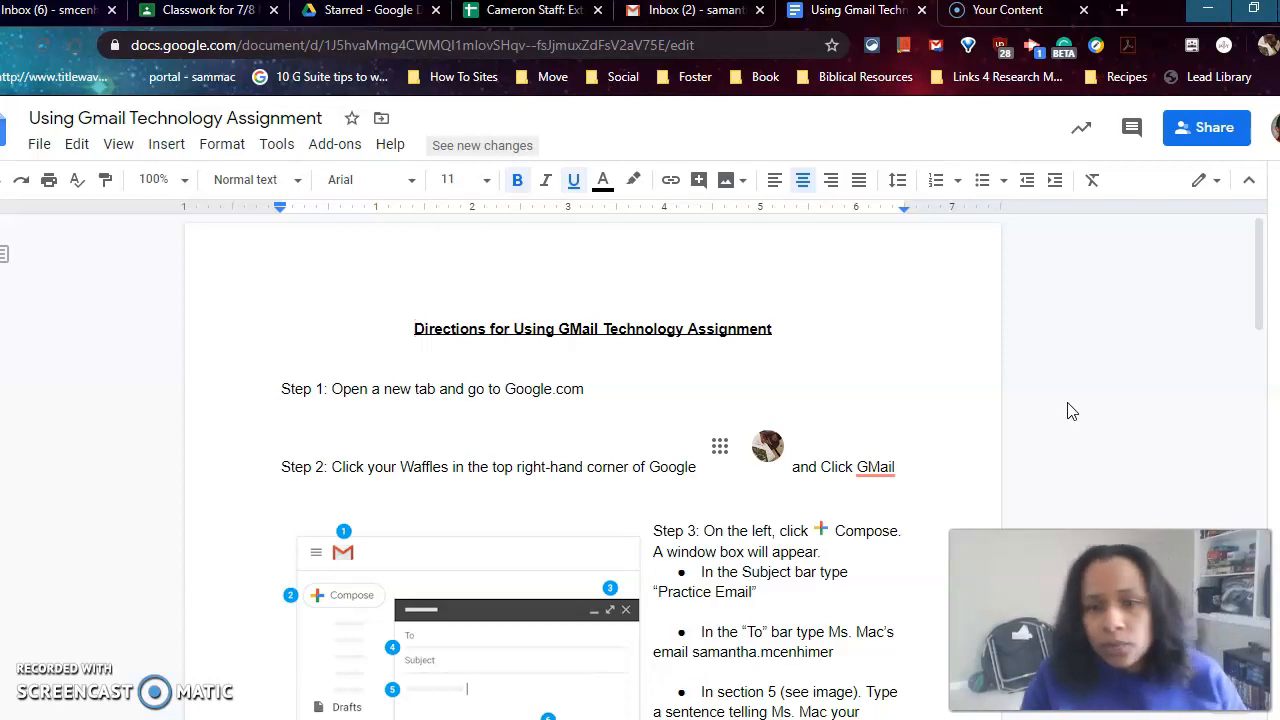
# Step: Switch from the assignment directions to Gmail and start a new message addressed to the teacher's leadpublicschools.org account
pyautogui.scroll(-1, 1072, 410)
pyautogui.scroll(-1, 1072, 410)
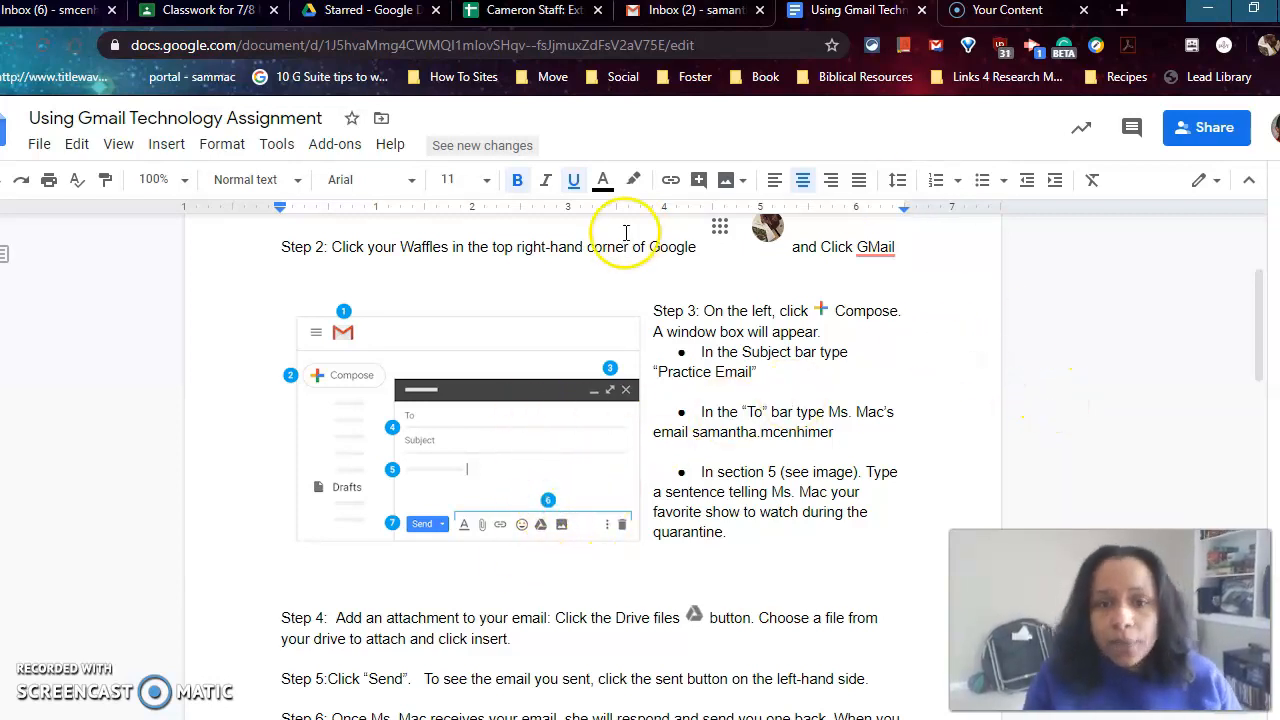
pyautogui.click(687, 12)
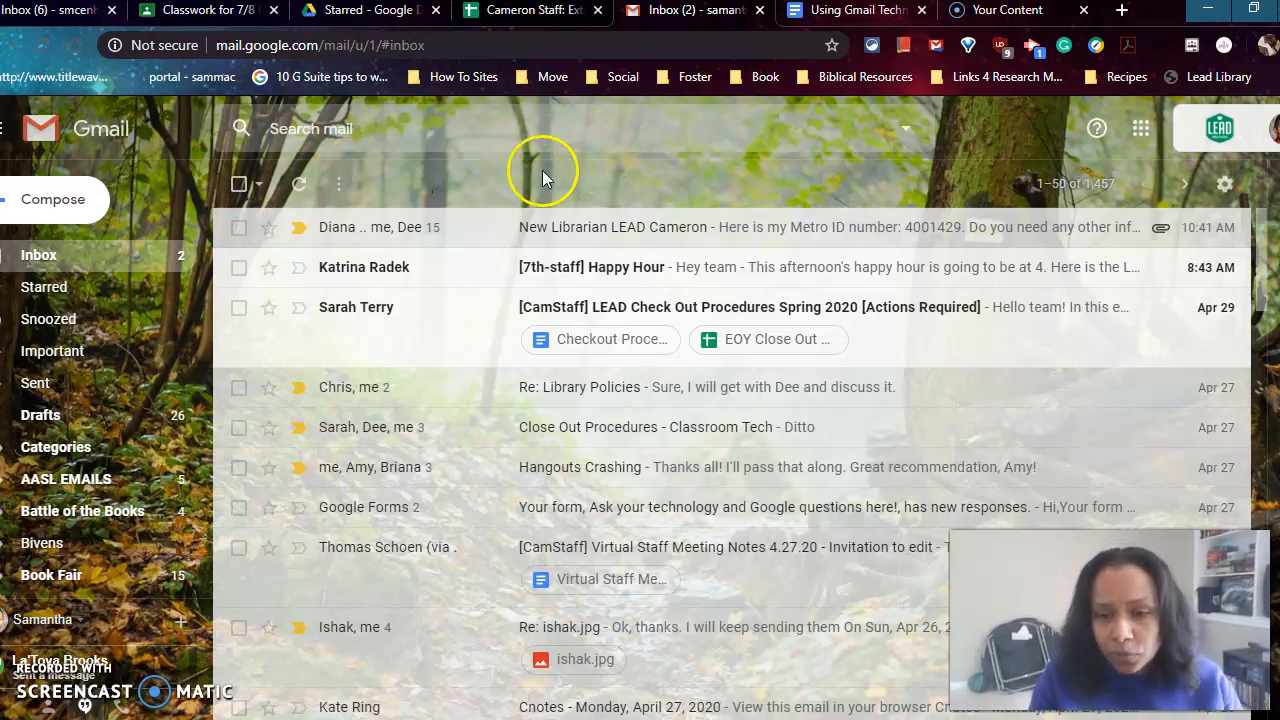
pyautogui.click(54, 210)
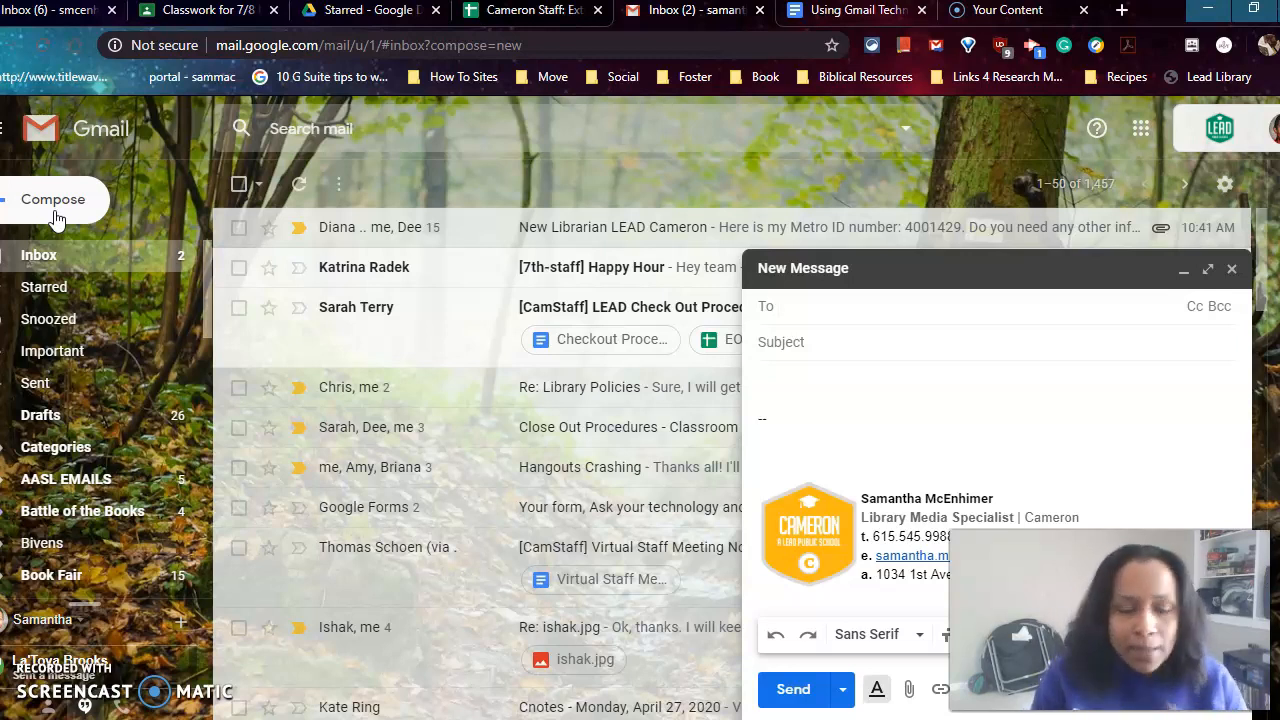
pyautogui.write('sama')
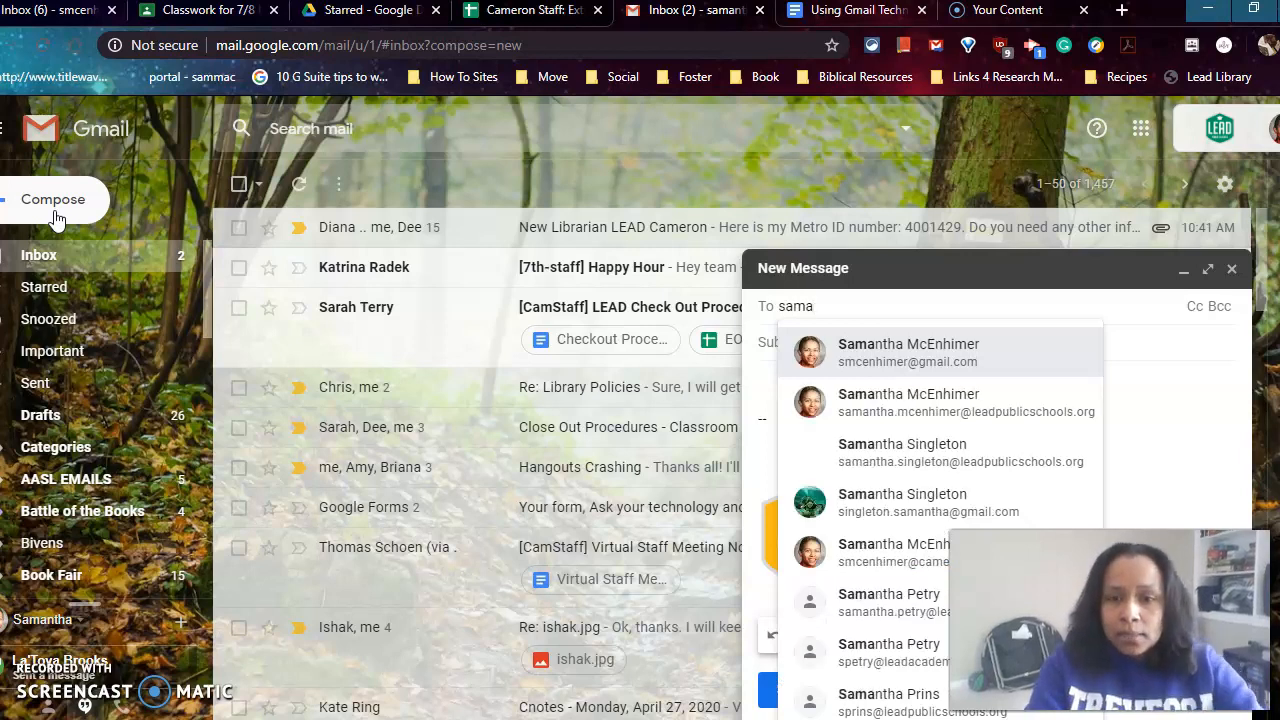
pyautogui.click(851, 394)
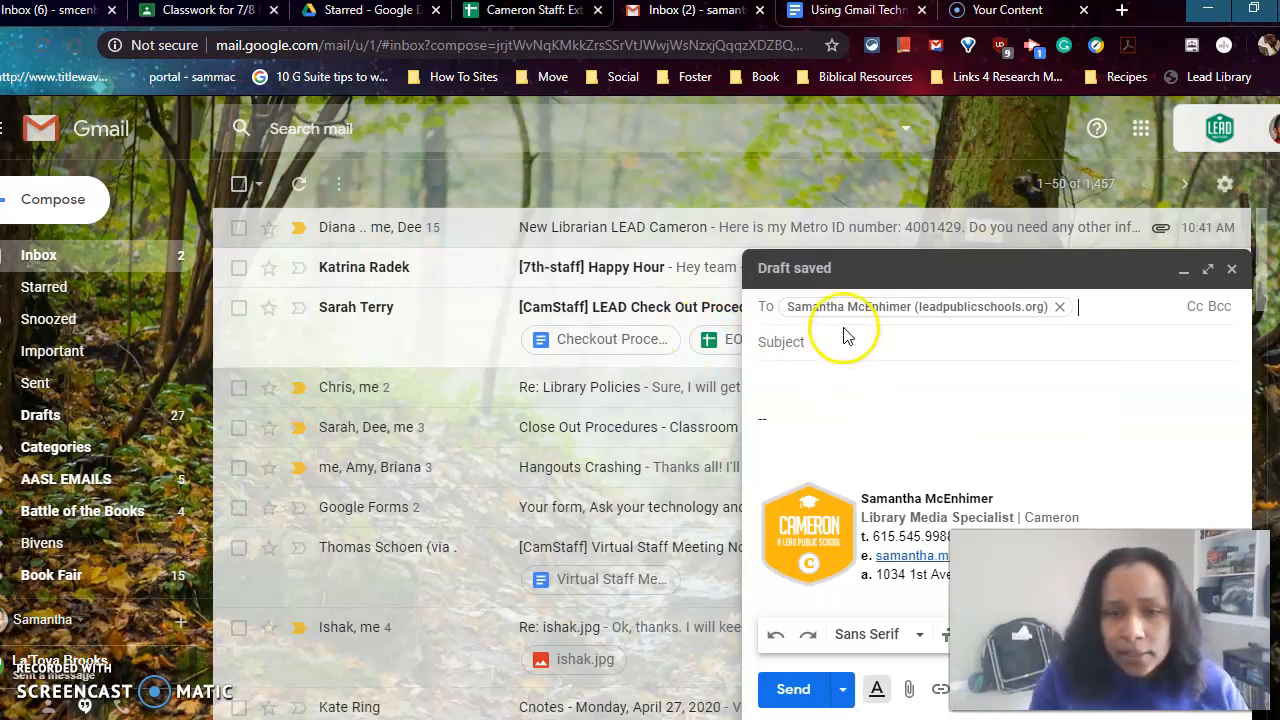
pyautogui.moveTo(891, 308)
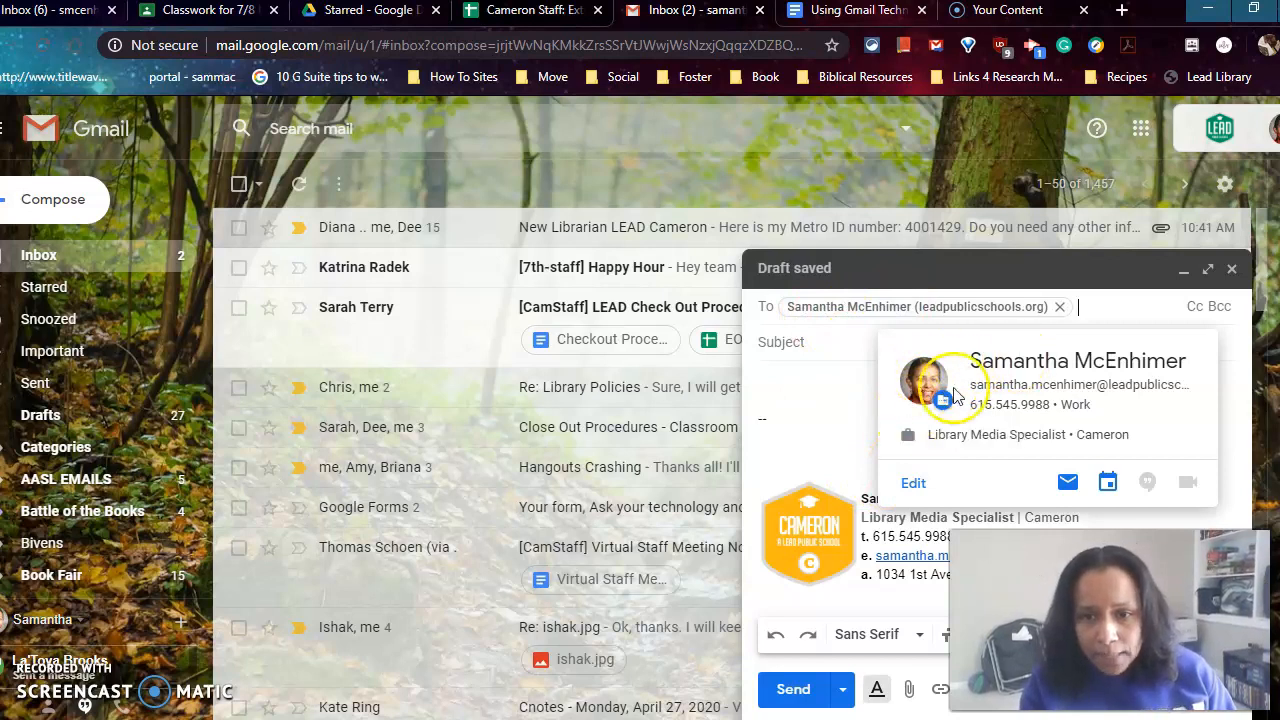
# Step: Check the required subject in the assignment document and set the message's subject to "Practice Email"
pyautogui.click(846, 341)
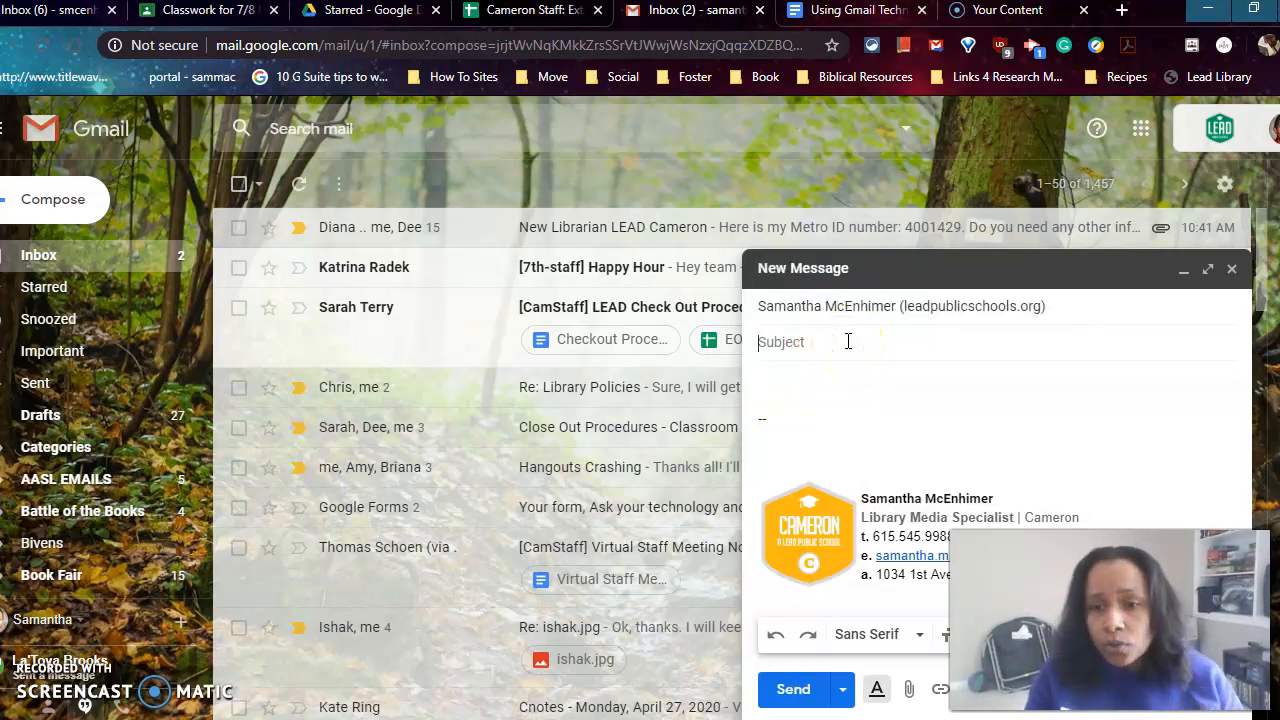
pyautogui.click(846, 12)
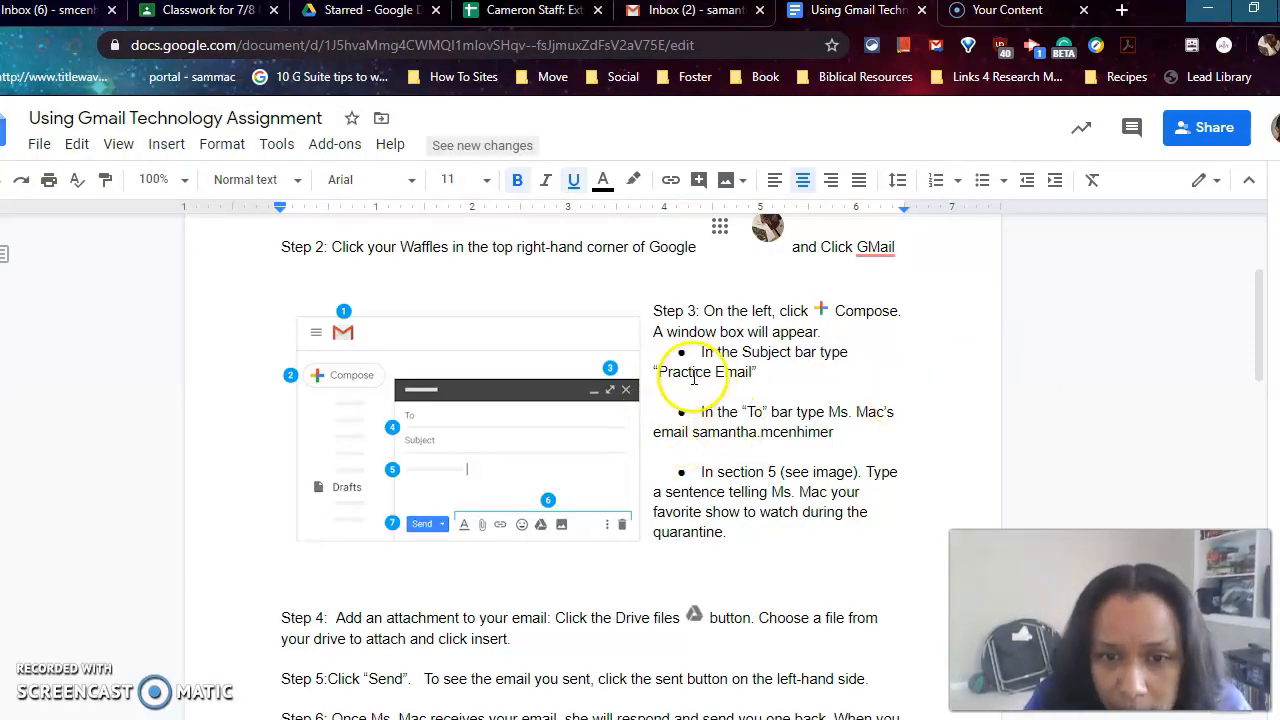
pyautogui.click(724, 17)
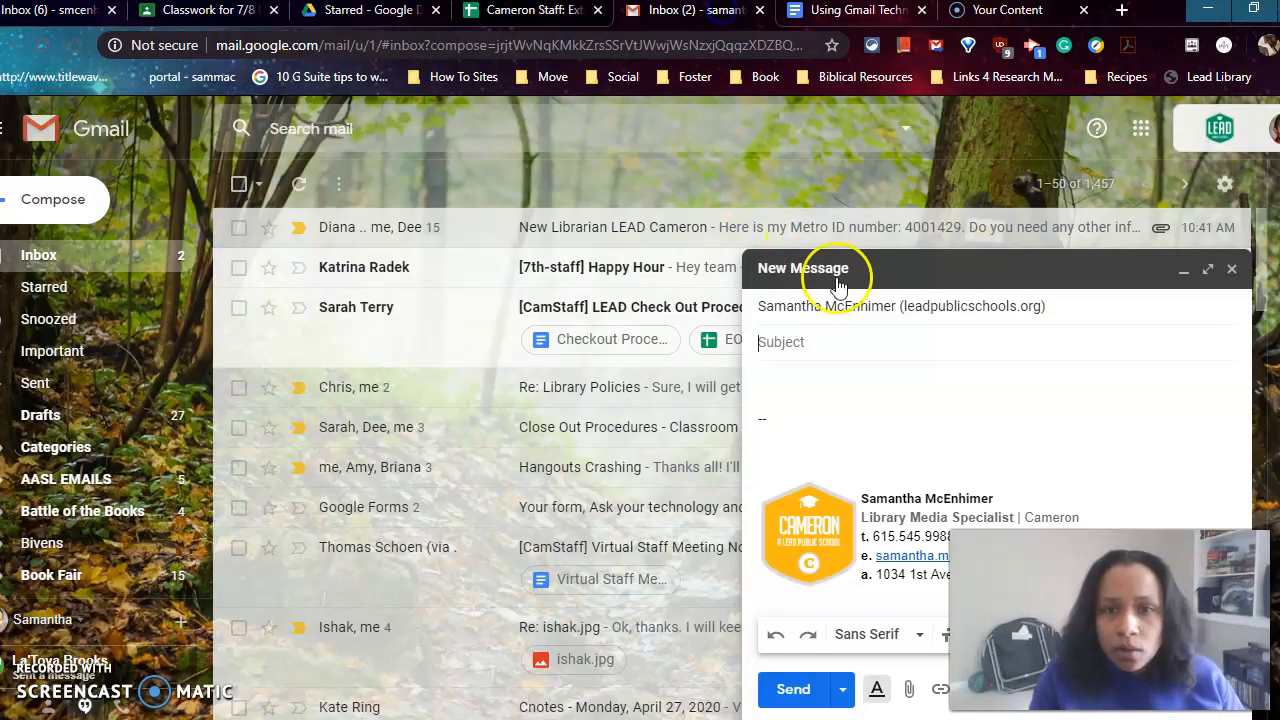
pyautogui.click(824, 337)
pyautogui.write('Pra')
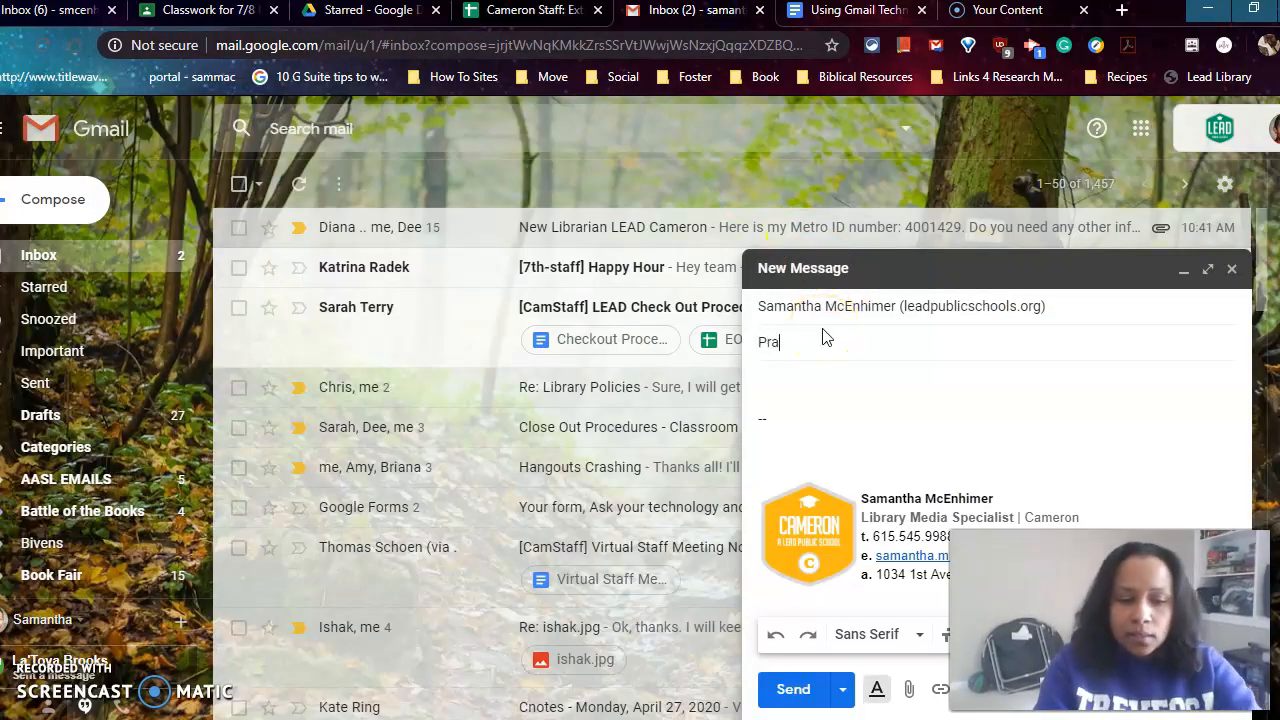
pyautogui.write('ctice ')
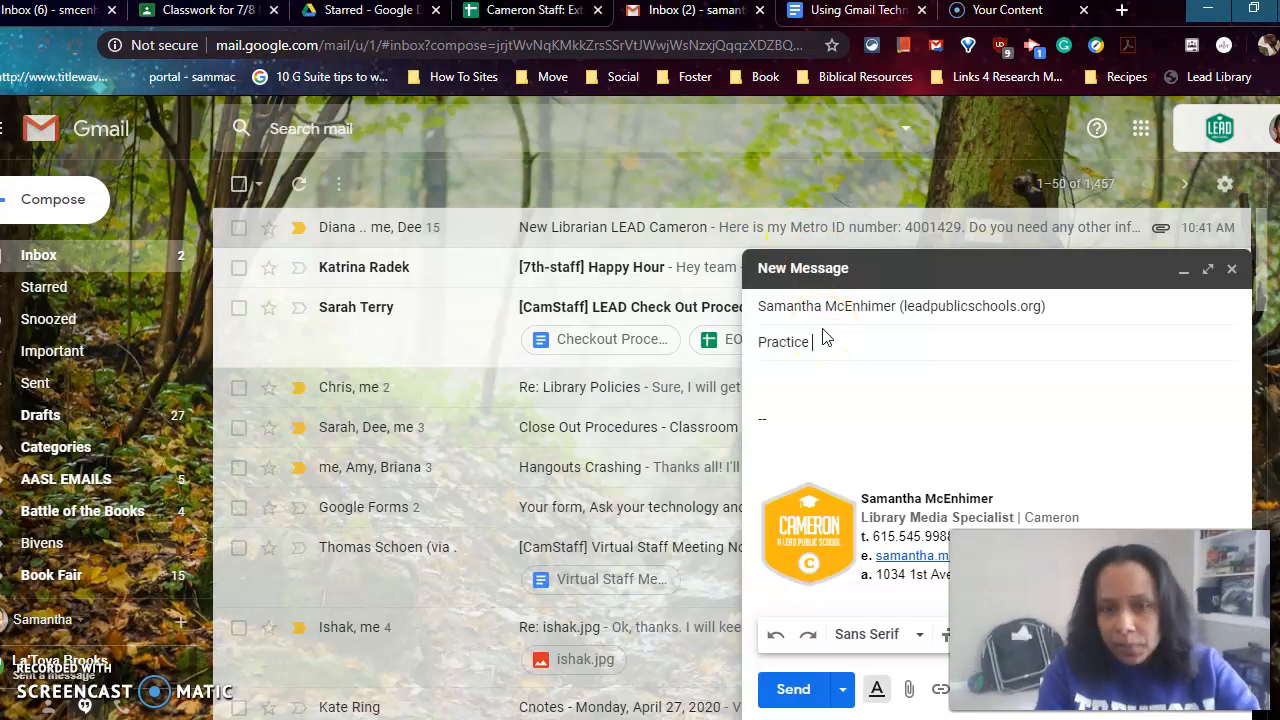
pyautogui.write('Email')
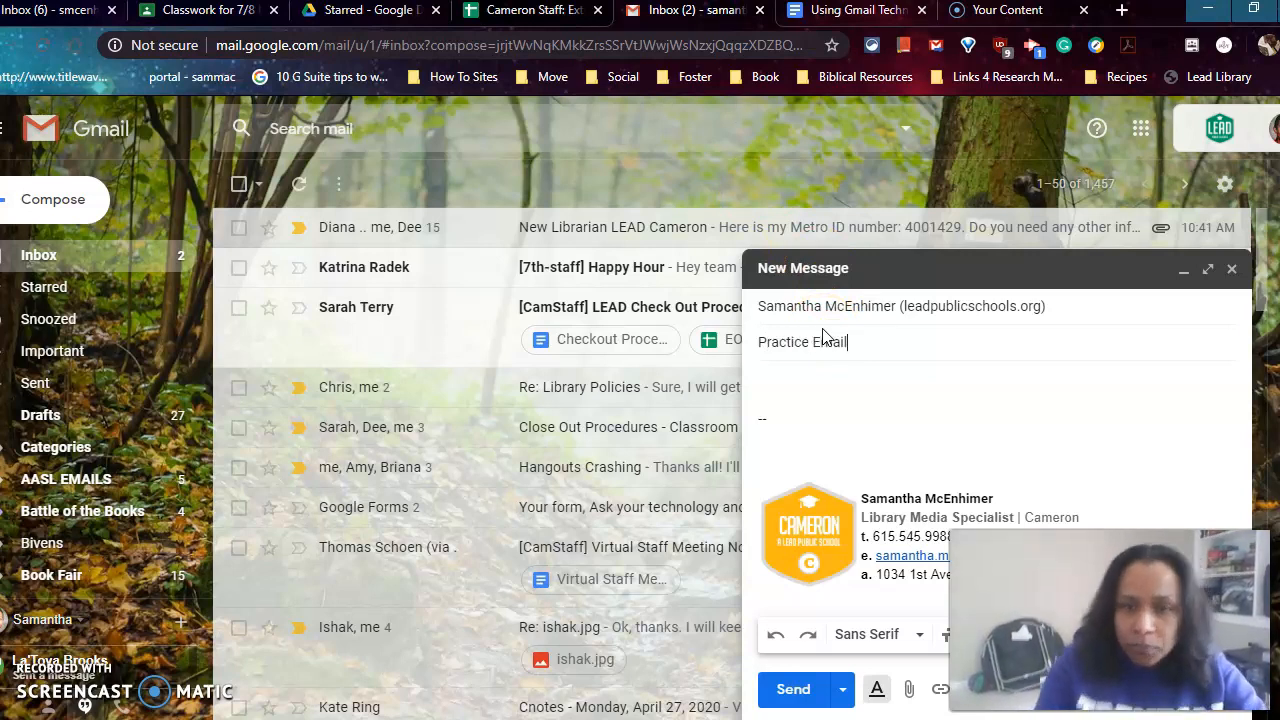
# Step: Check the body directions in the assignment document and write "My favorite show to watch during quarantine is Gotham" in the message
pyautogui.click(863, 403)
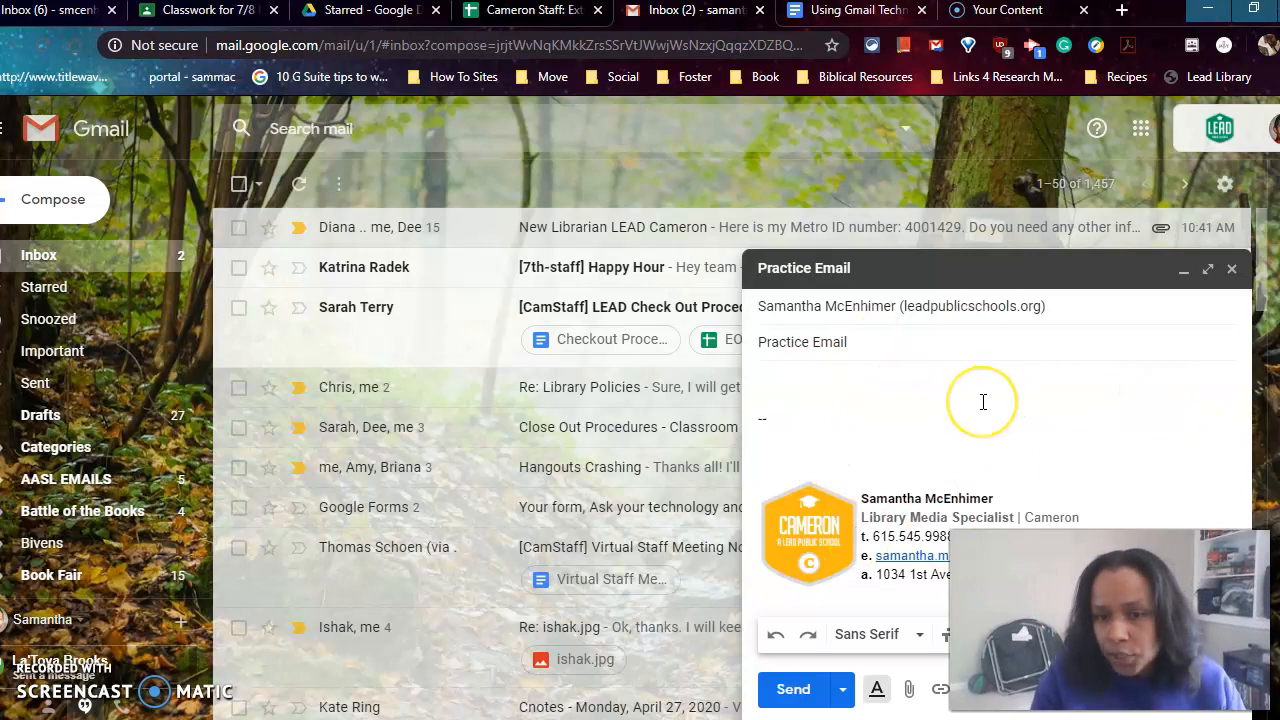
pyautogui.click(800, 386)
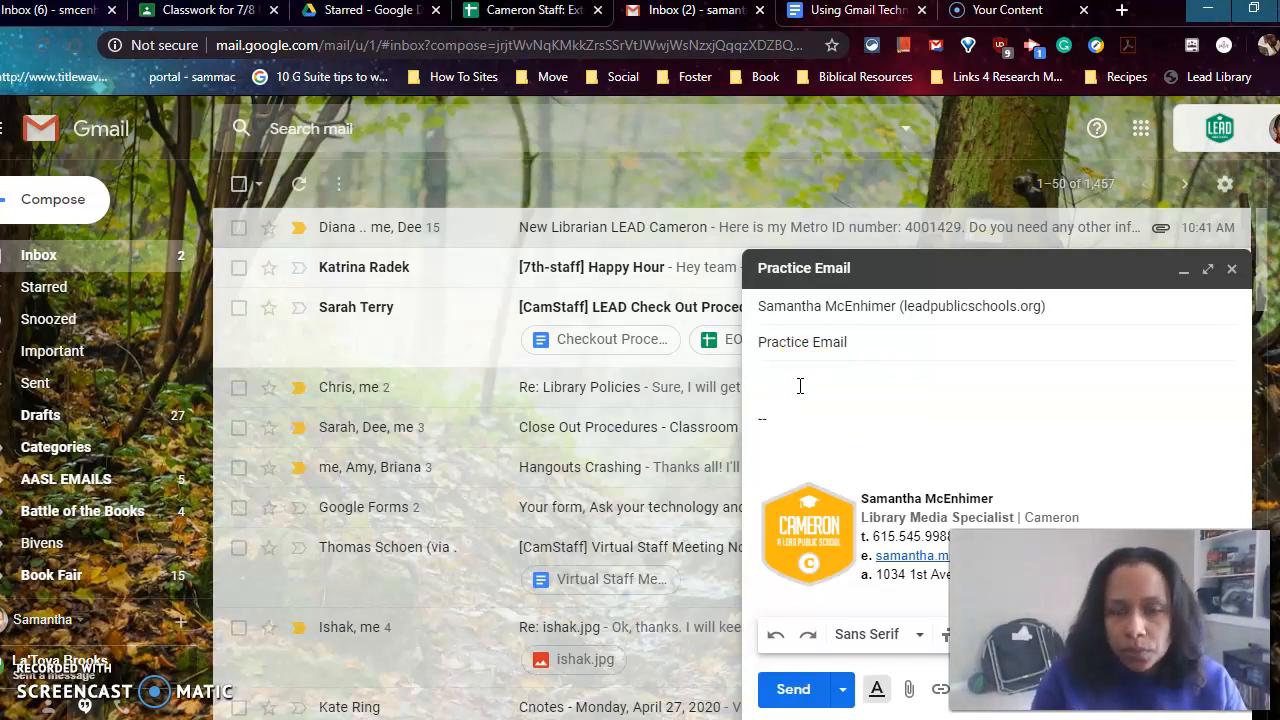
pyautogui.click(816, 12)
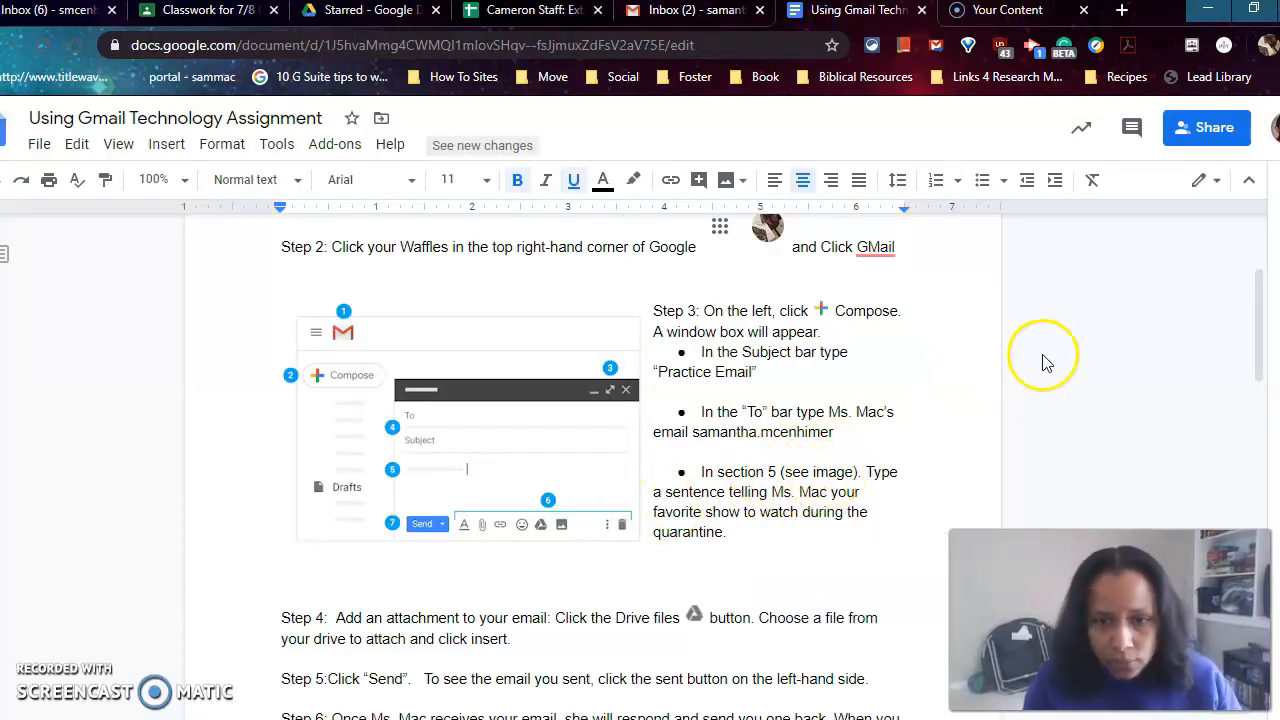
pyautogui.scroll(-3, 1050, 368)
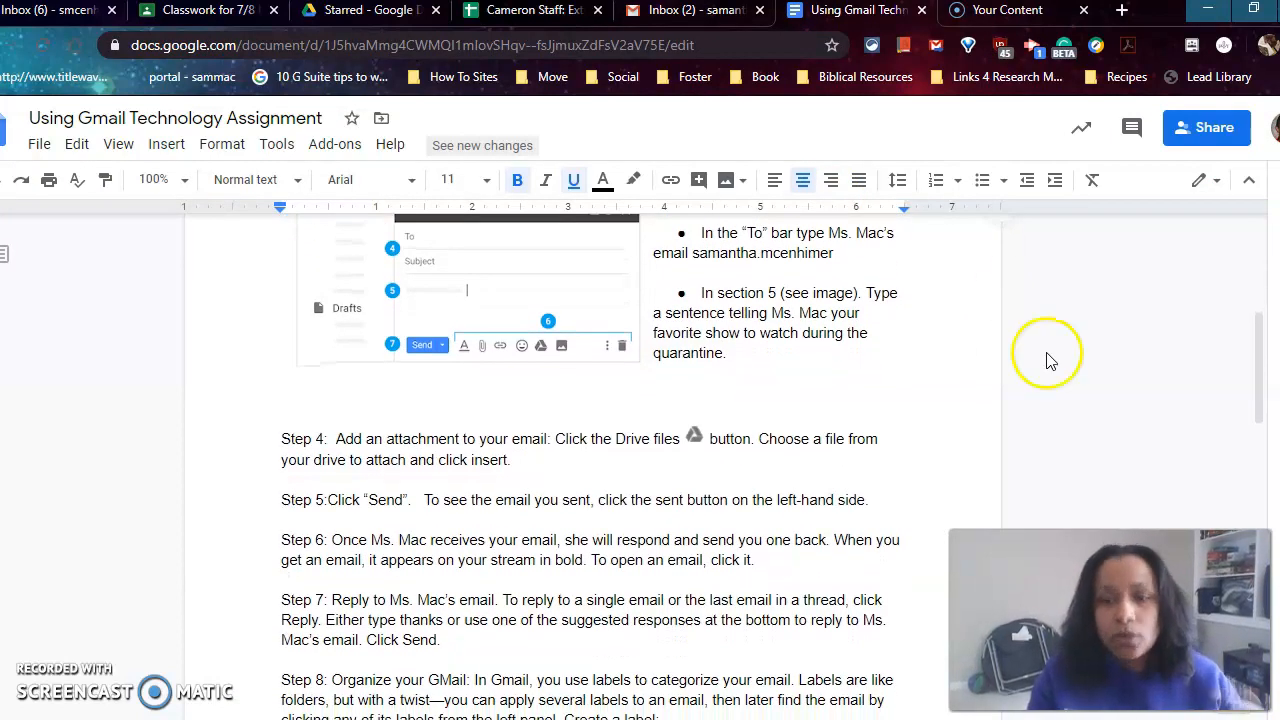
pyautogui.click(680, 12)
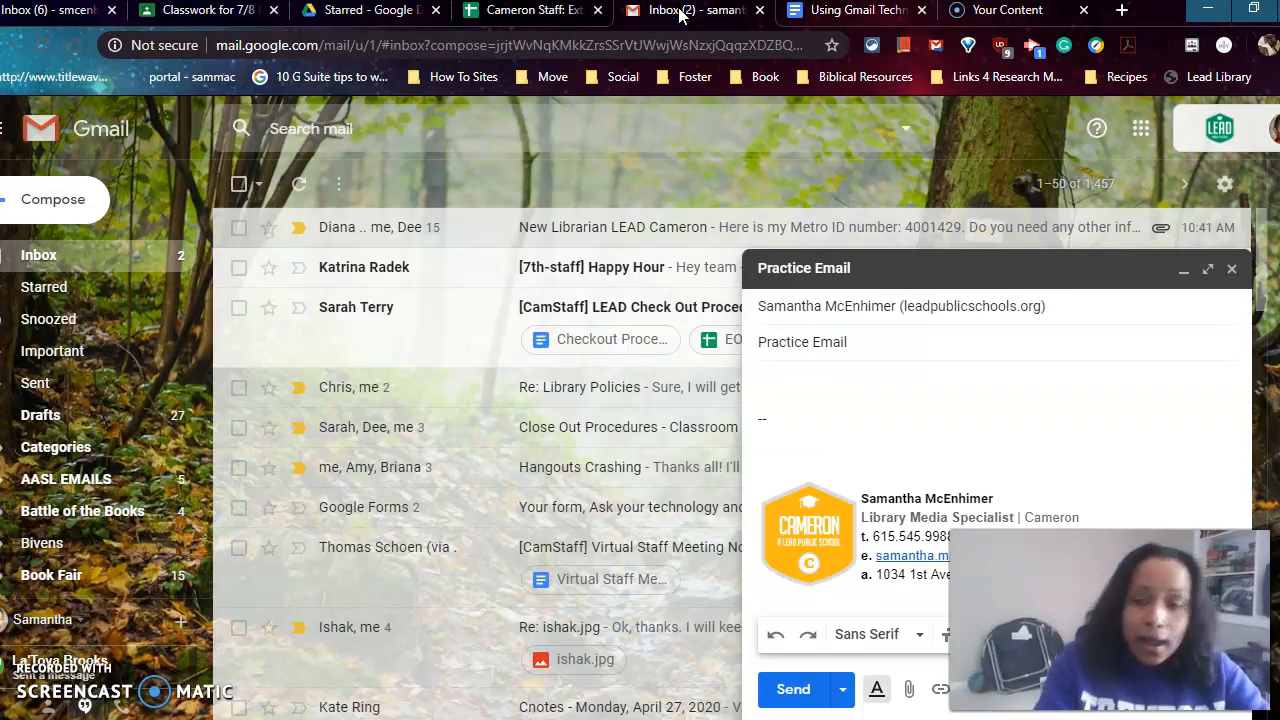
pyautogui.write('My ')
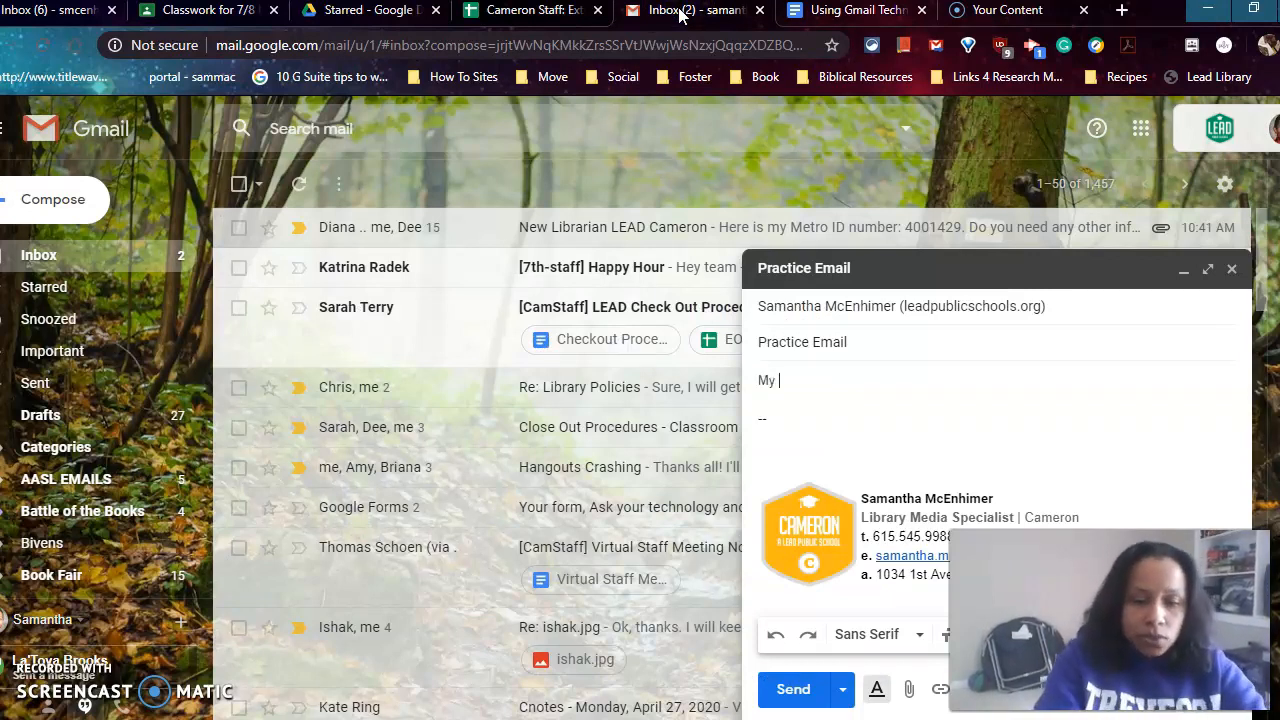
pyautogui.write('favorite ')
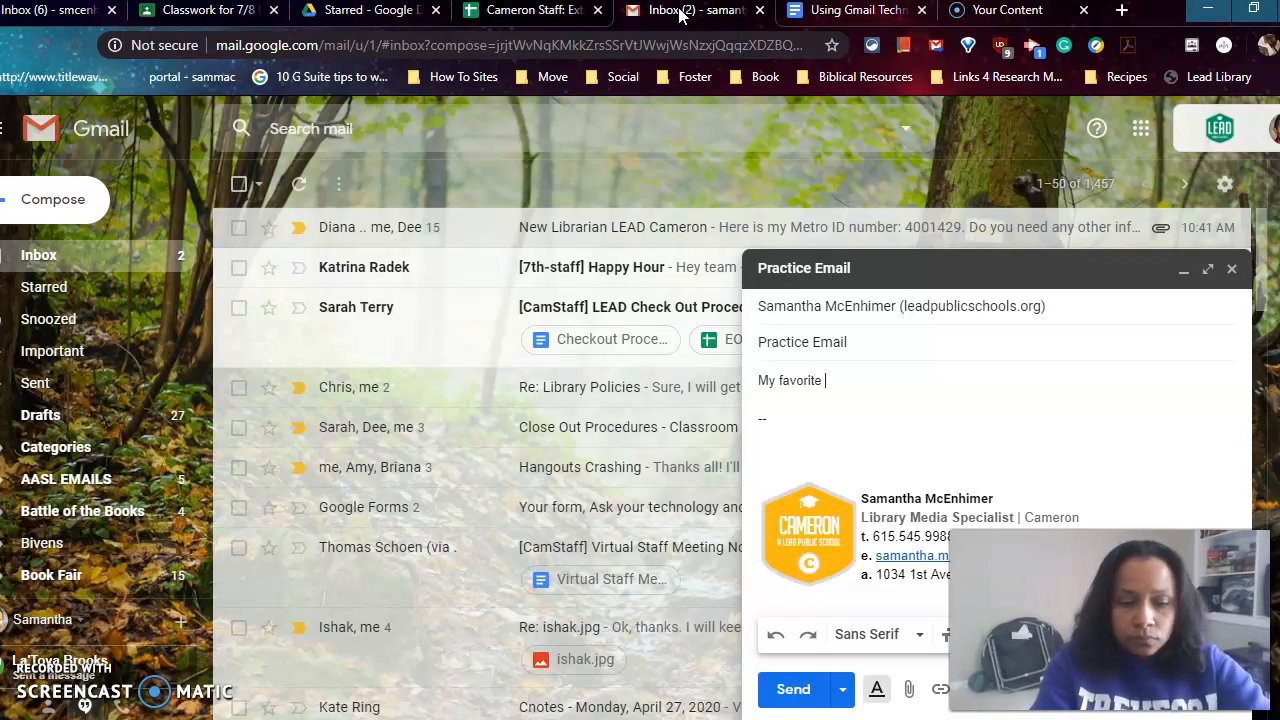
pyautogui.write('show to wat')
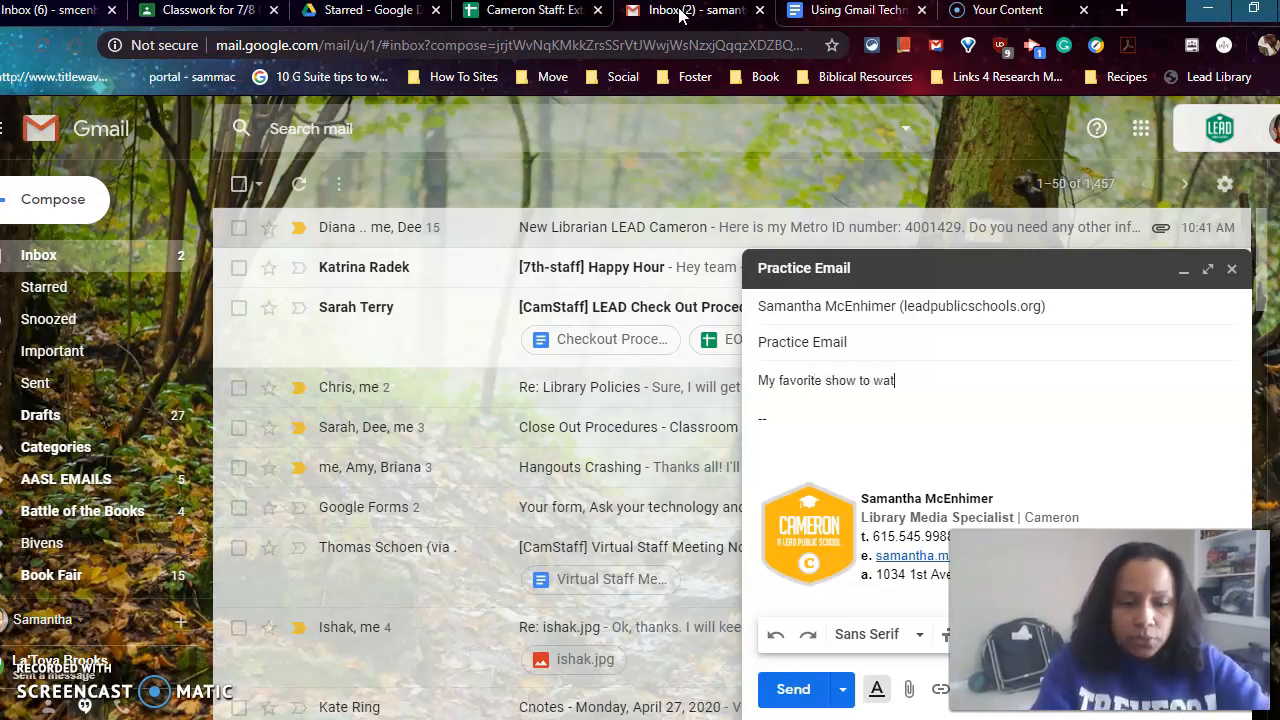
pyautogui.write('ch duri')
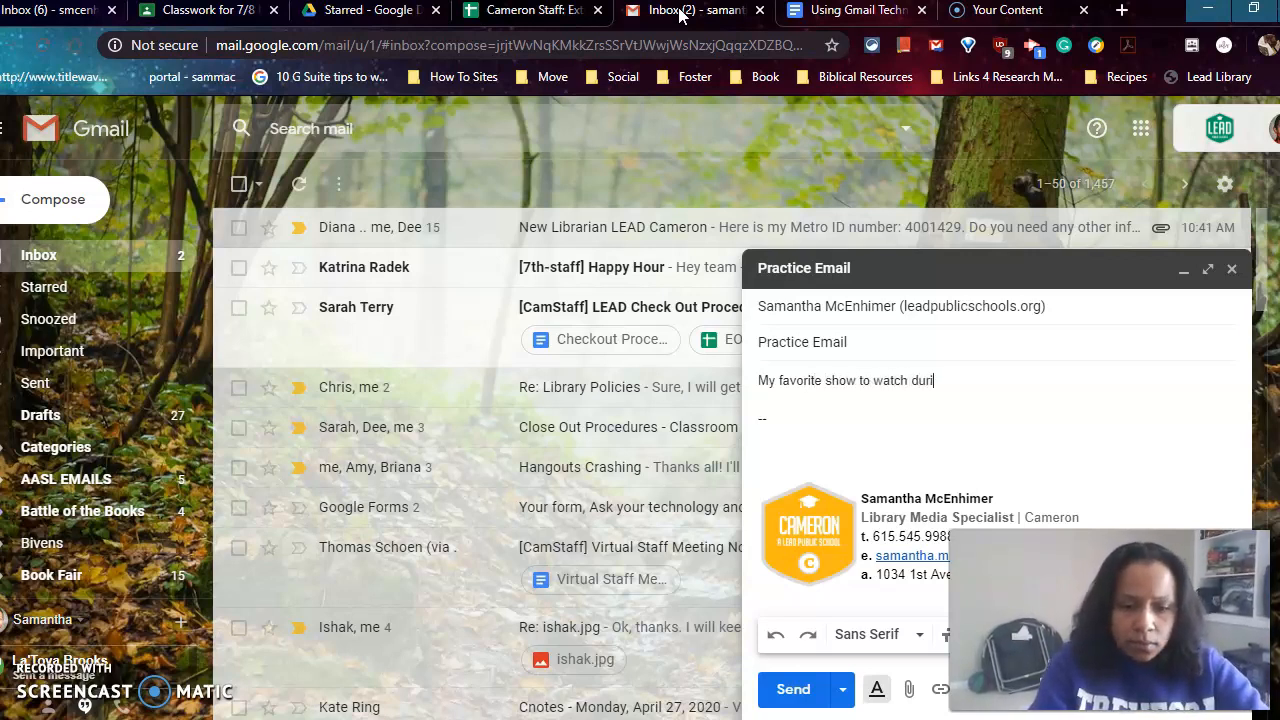
pyautogui.write('ng quare')
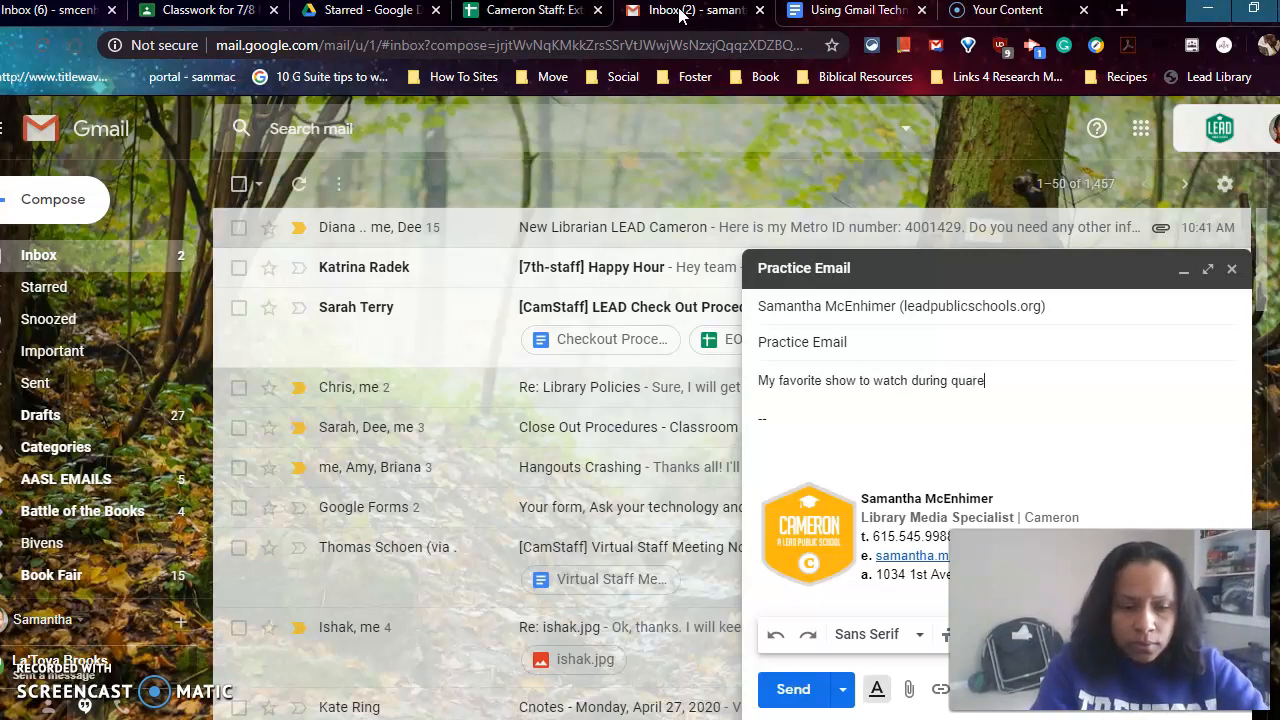
pyautogui.press('BackSpace')
pyautogui.write('antine is ')
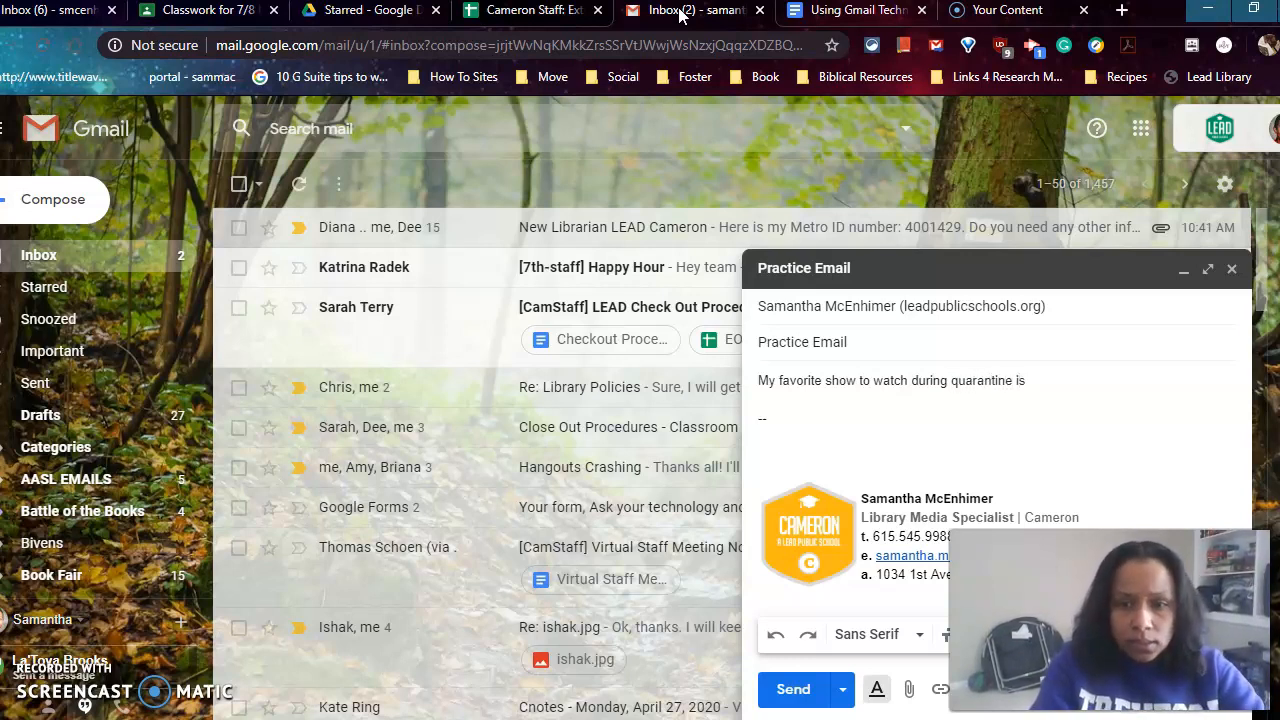
pyautogui.write('Goth')
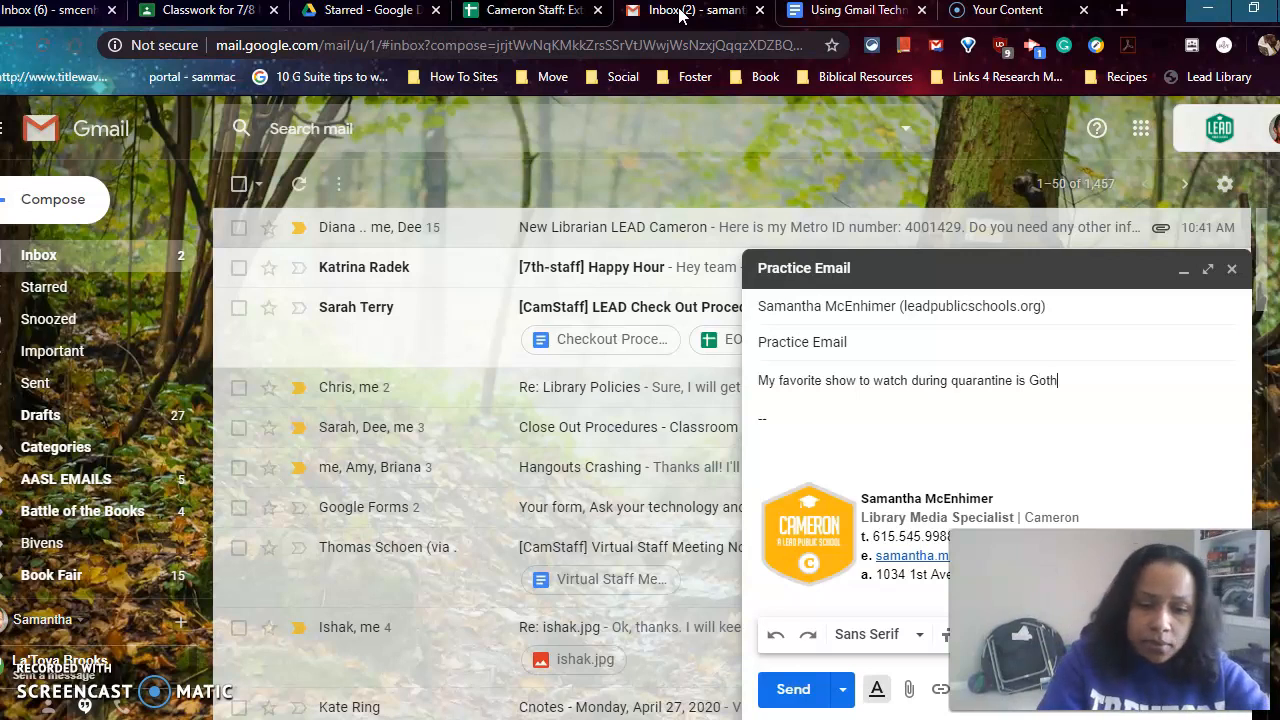
pyautogui.write('am')
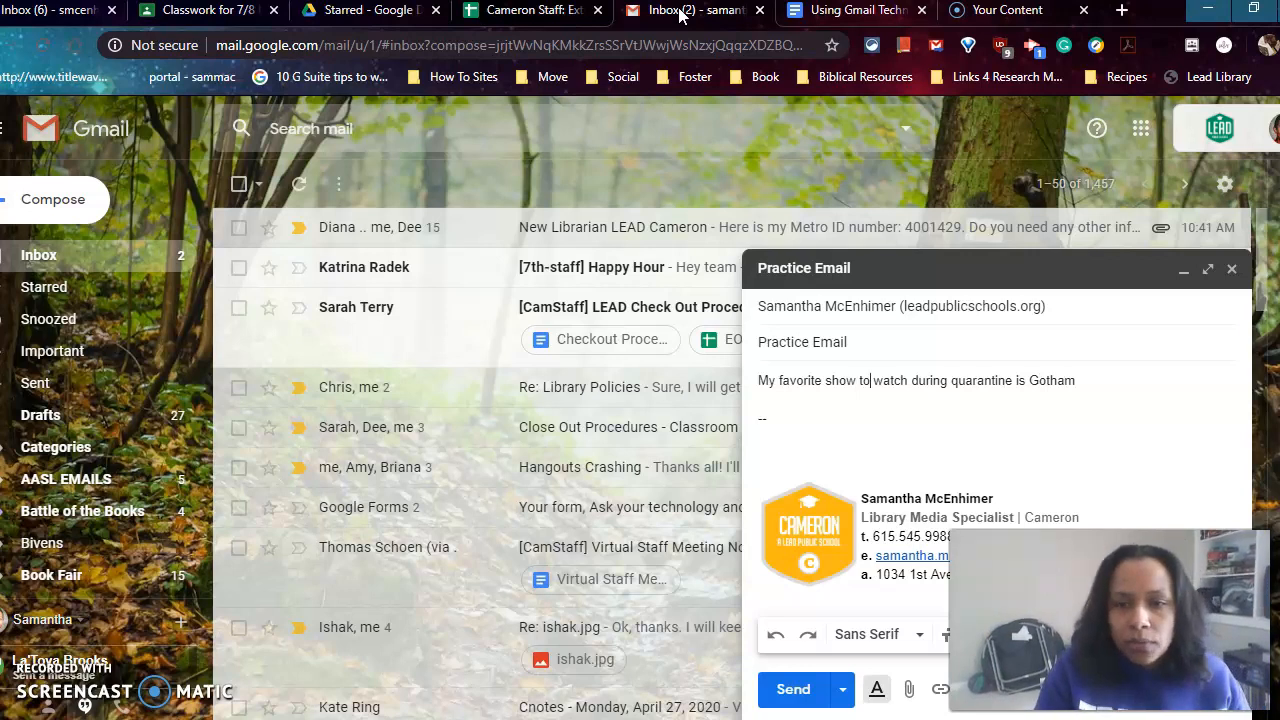
# Step: Insert a greeting line above the body sentence, reading "Hi" followed by the teacher's title and name
pyautogui.press('Home')
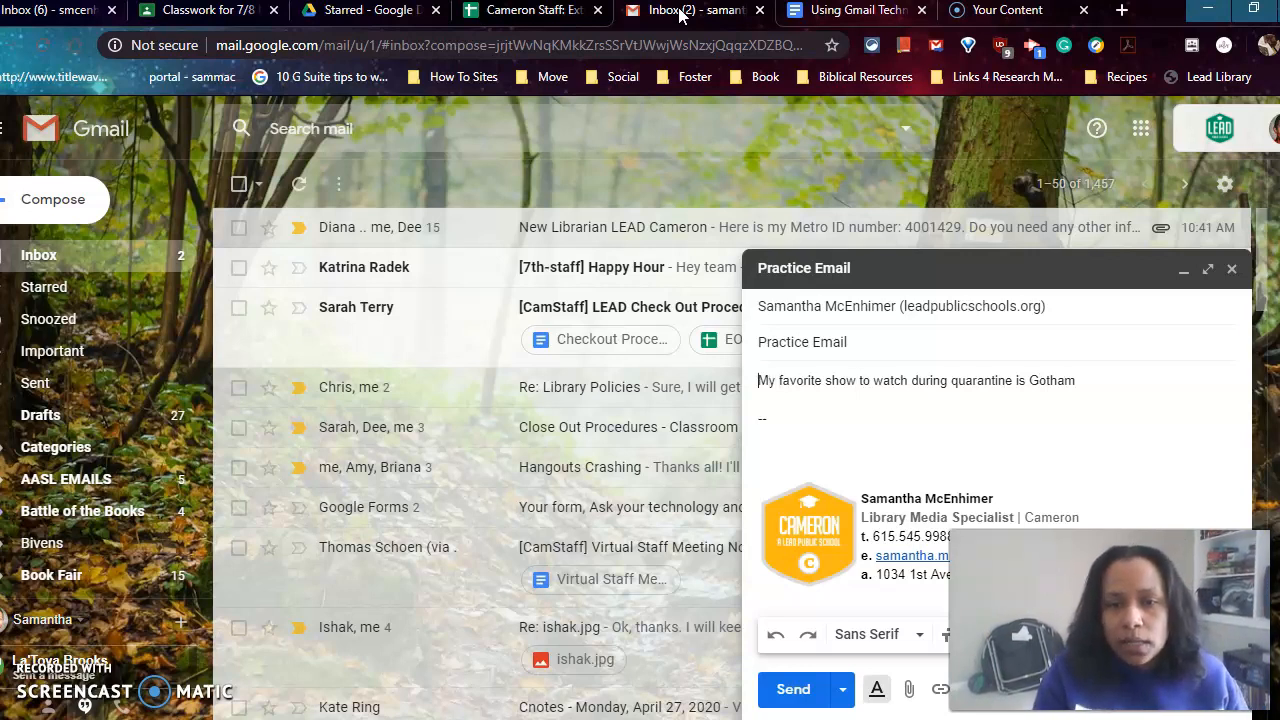
pyautogui.press('Return')
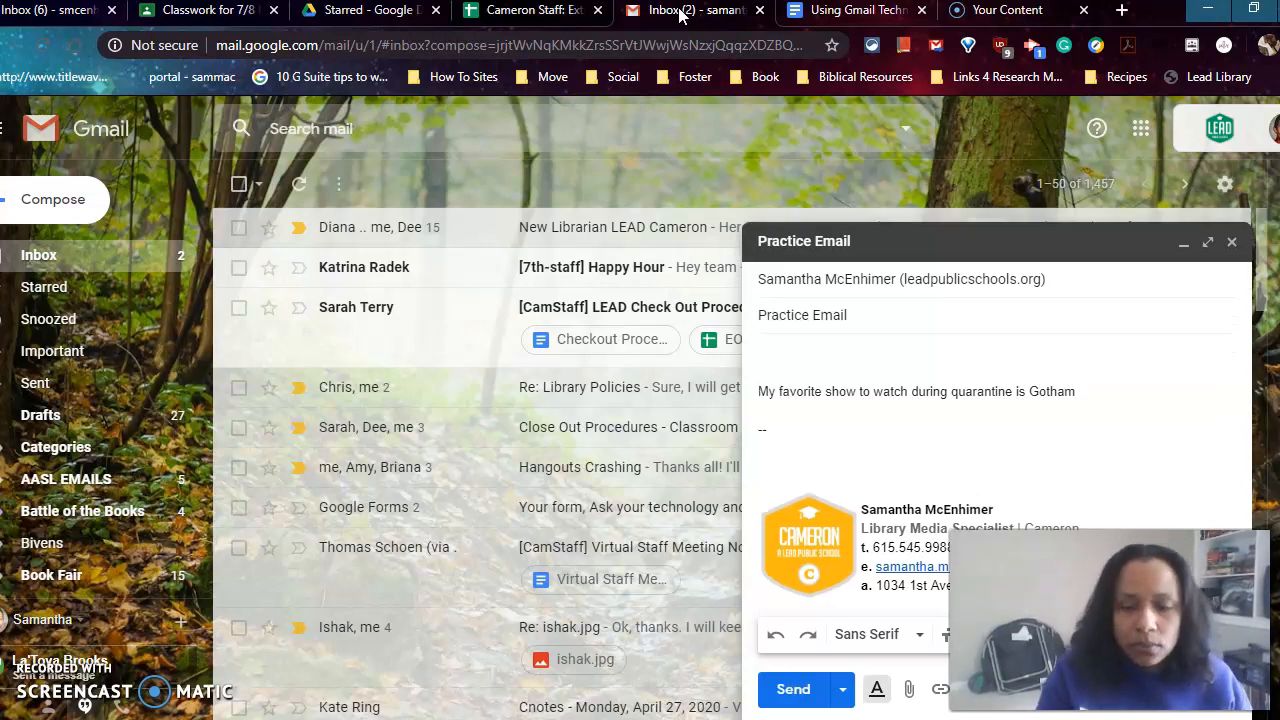
pyautogui.press('Up')
pyautogui.write('H')
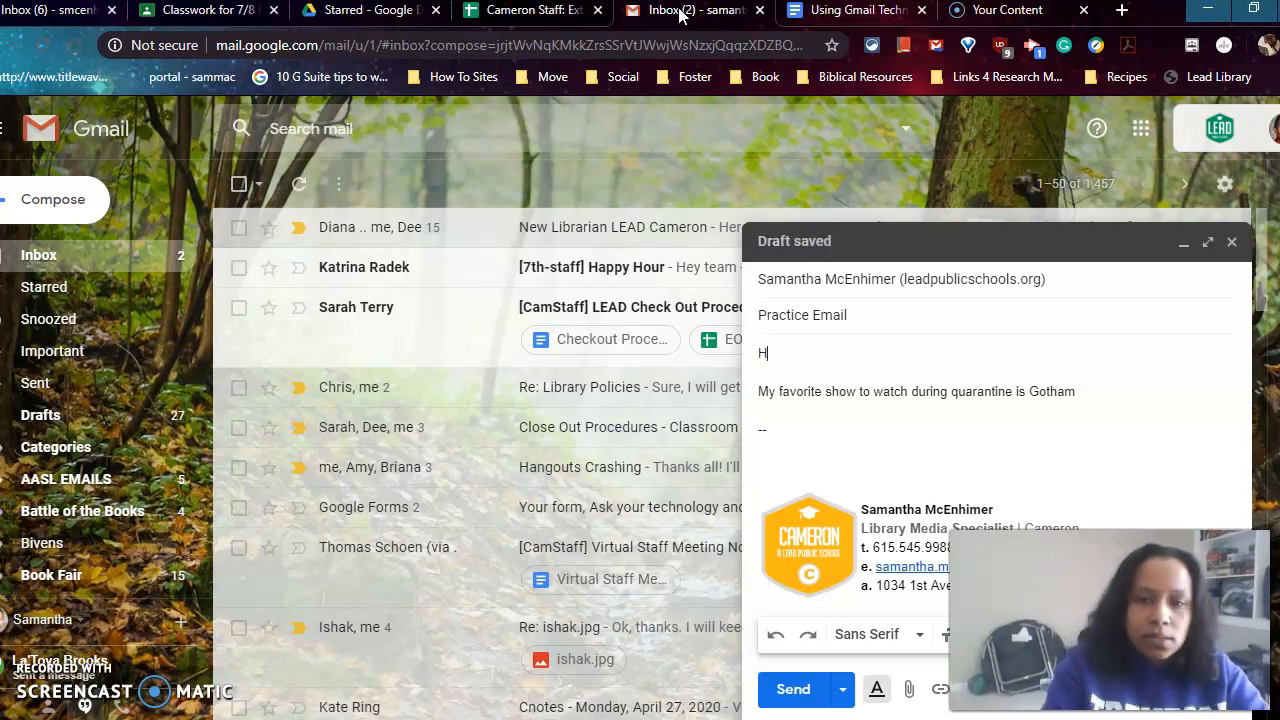
pyautogui.write('i Ms.')
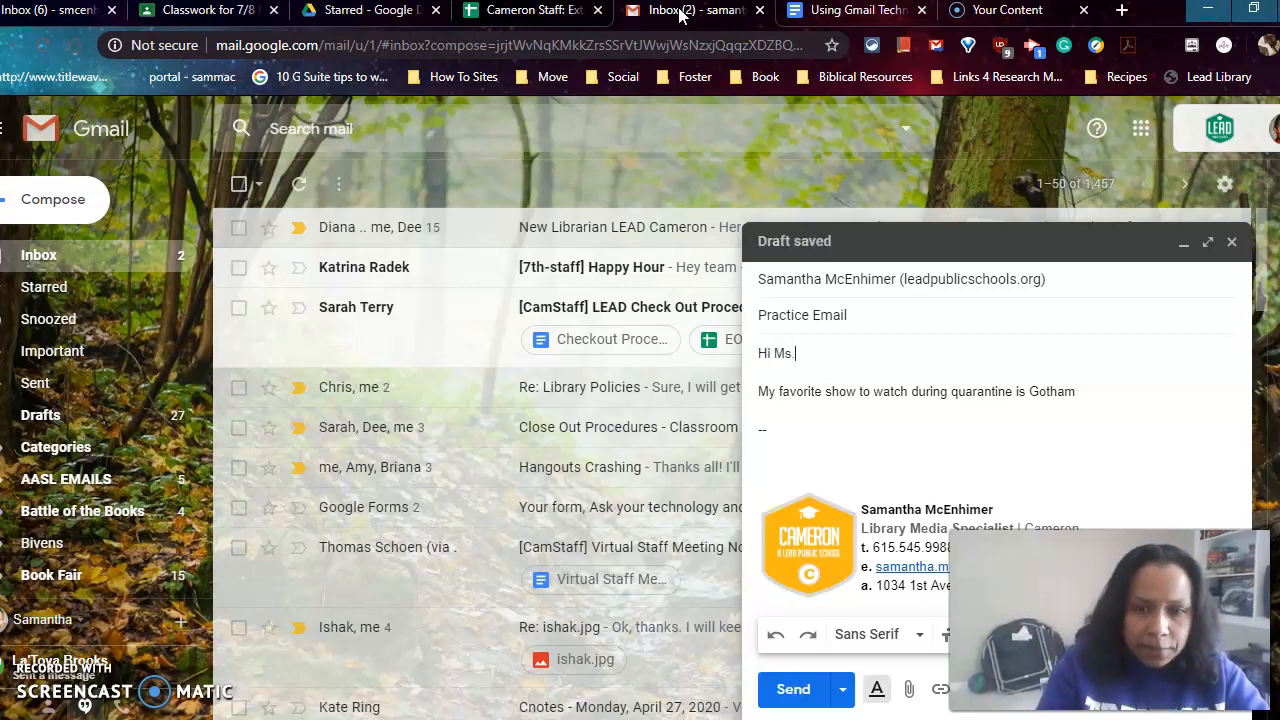
pyautogui.write(' Ma')
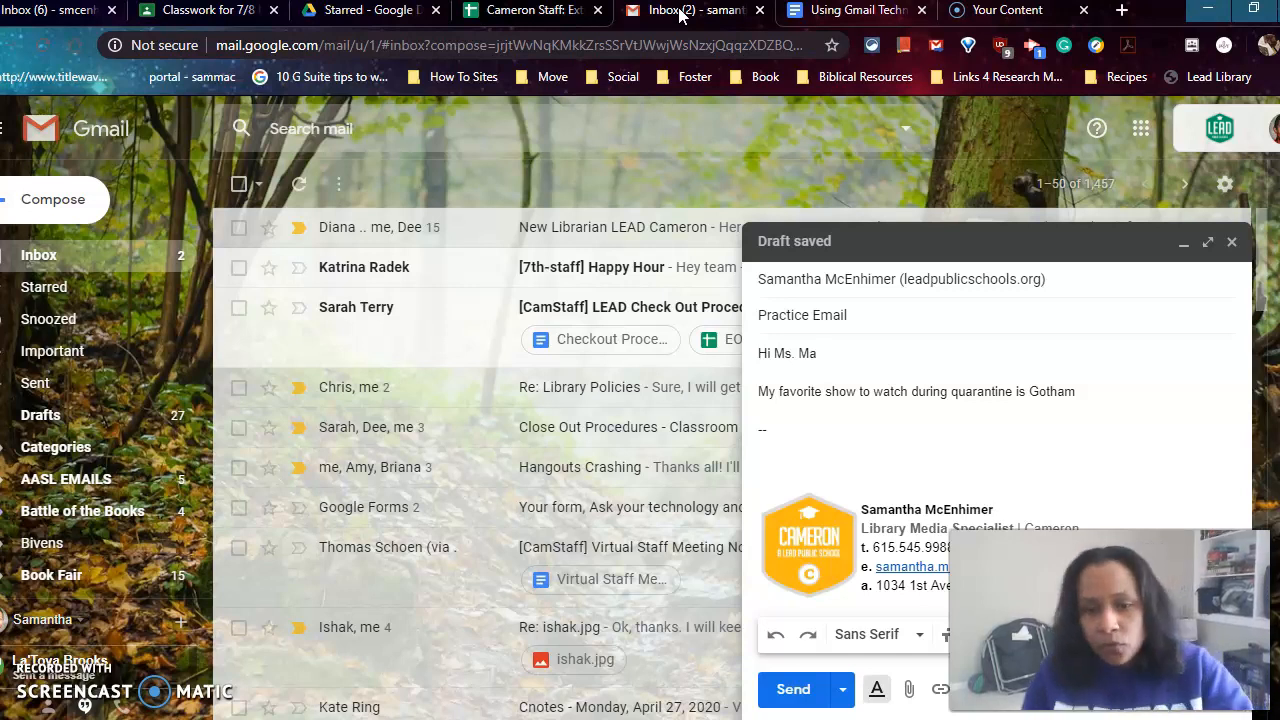
pyautogui.write('c')
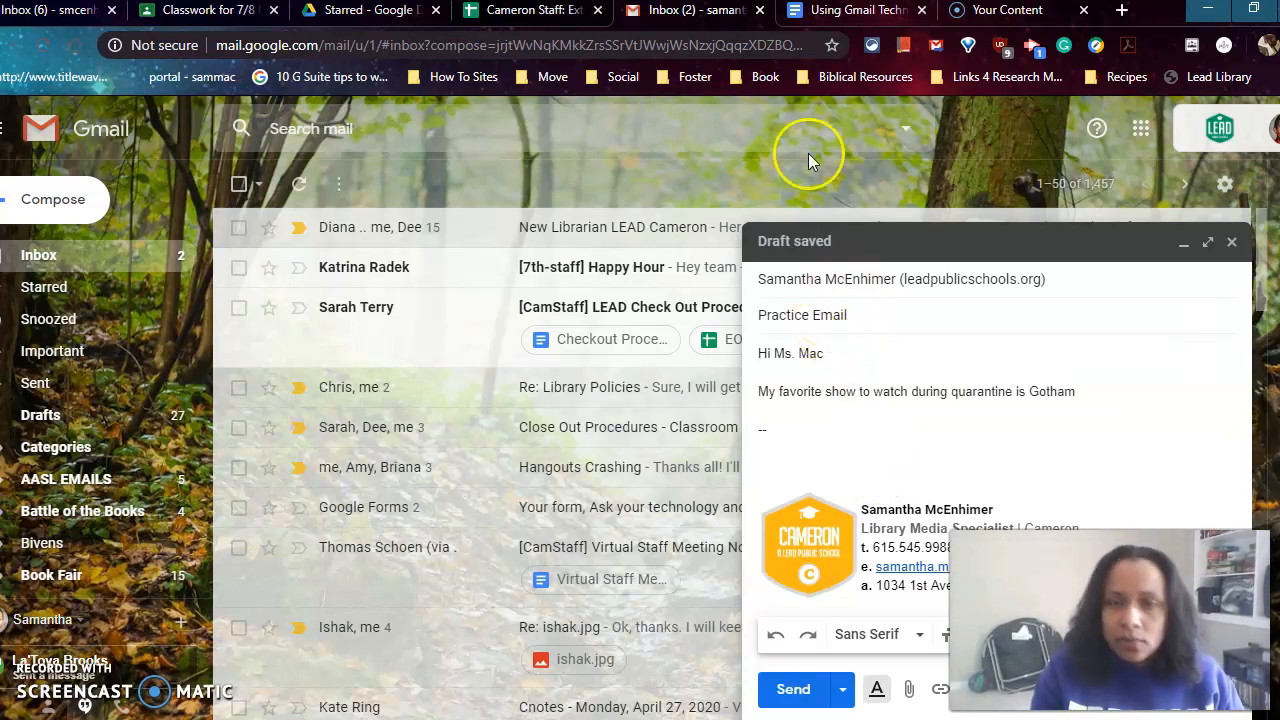
# Step: Review the attachment and sending directions in the assignment document and return to the Practice Email draft in Gmail
pyautogui.click(830, 12)
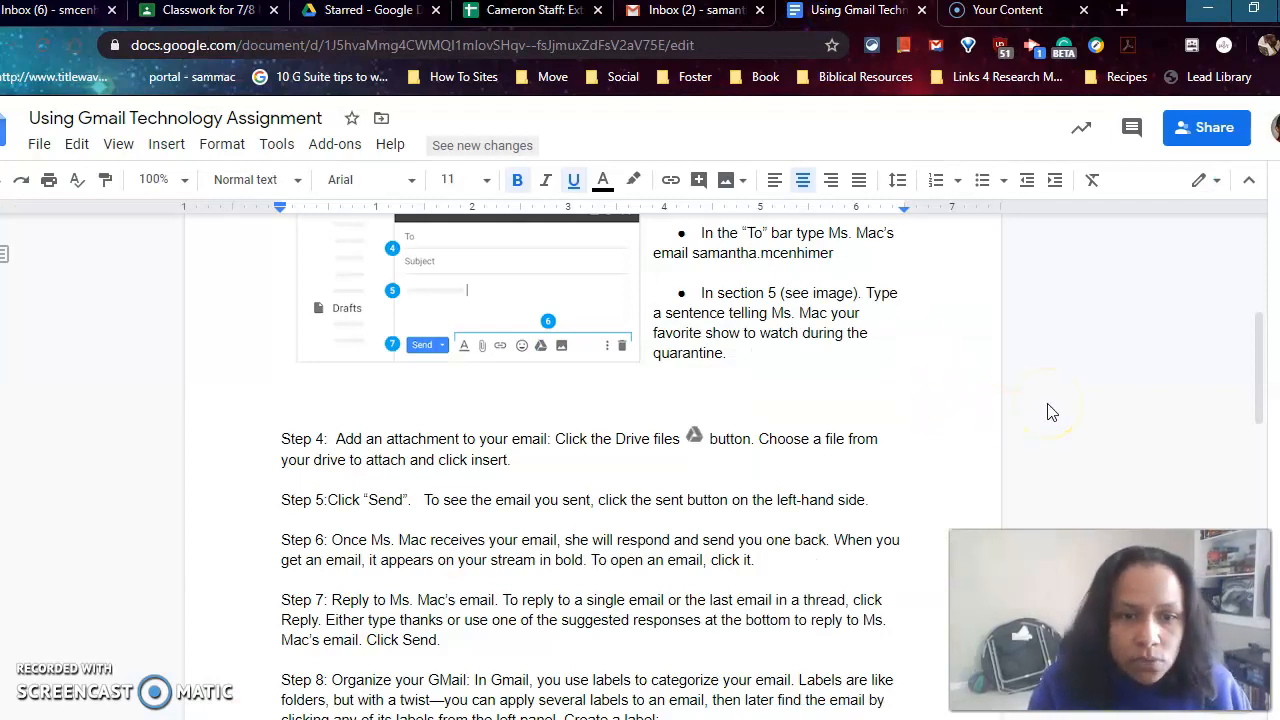
pyautogui.scroll(-2, 1051, 412)
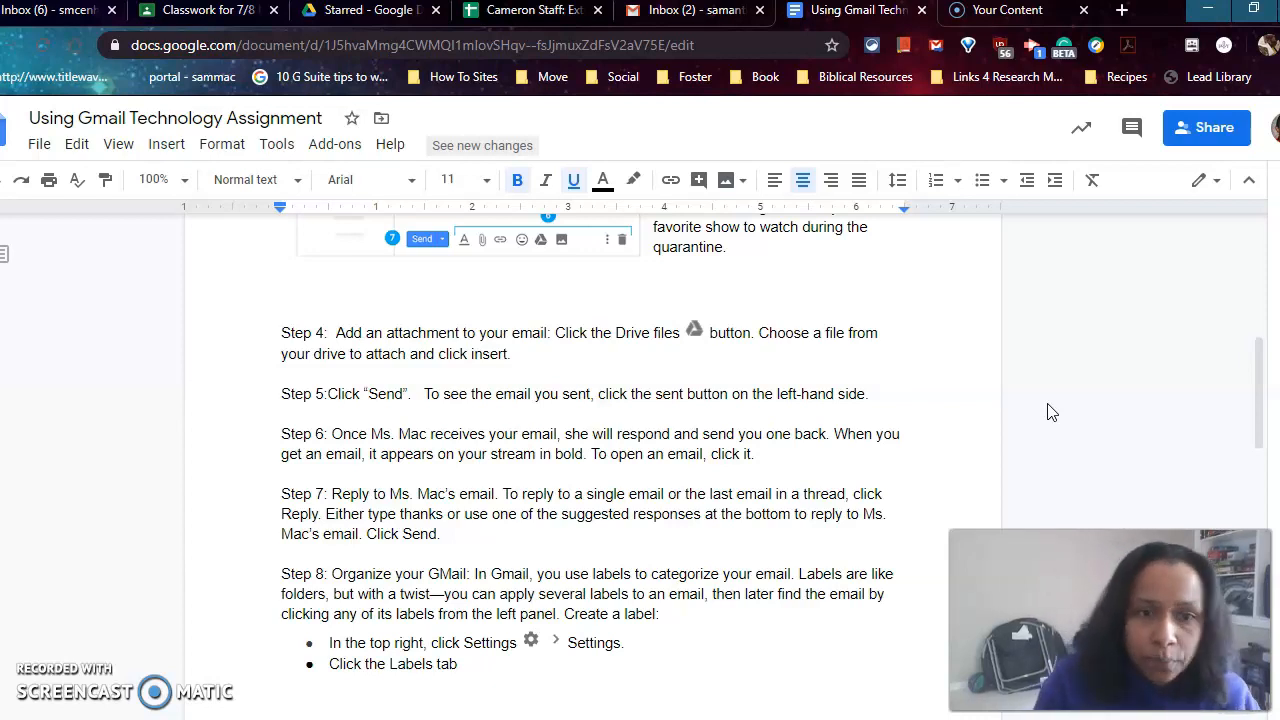
pyautogui.click(690, 12)
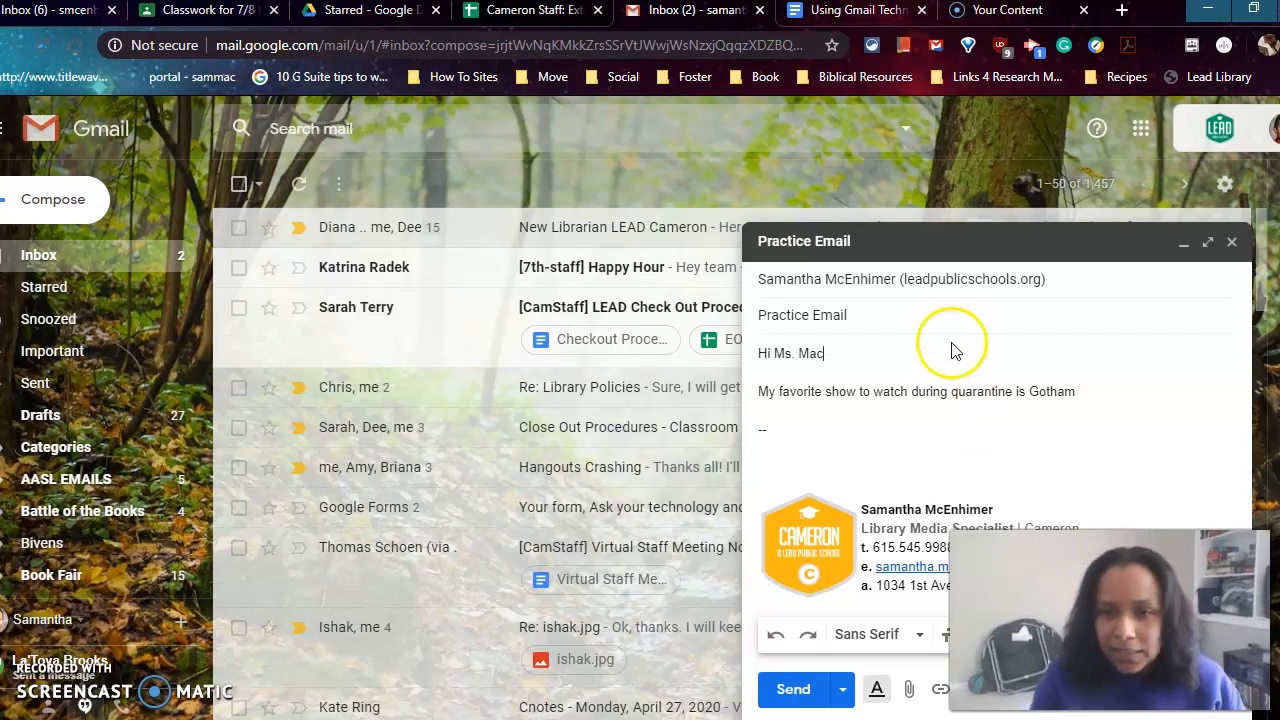
pyautogui.click(1005, 248)
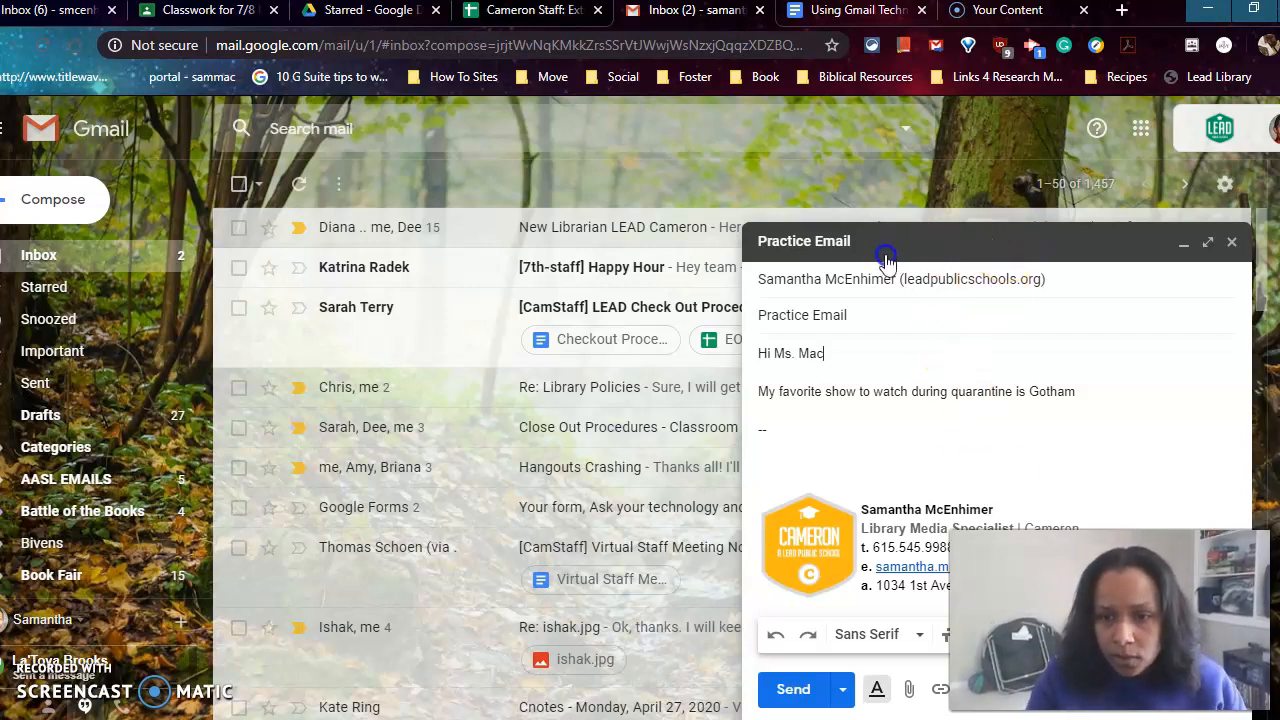
# Step: Minimize the Practice Email draft, reopen it from the Drafts folder and expand the message to full-screen view
pyautogui.click(1184, 242)
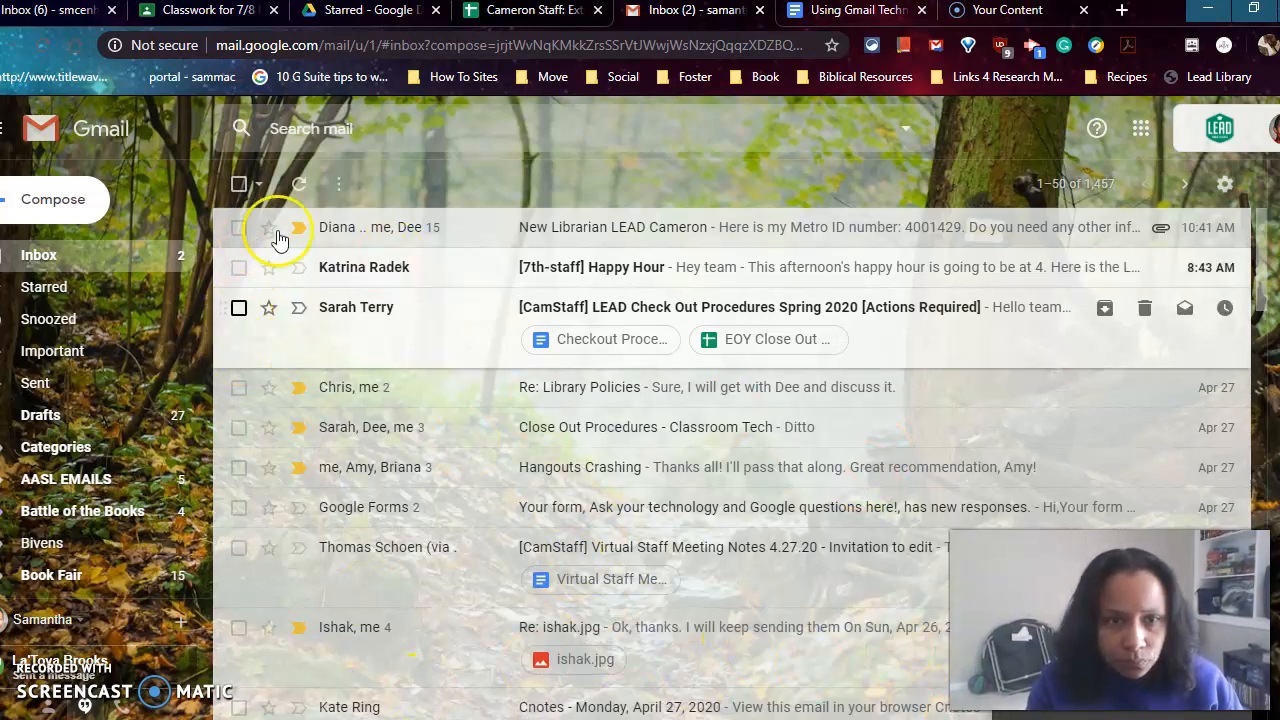
pyautogui.click(71, 415)
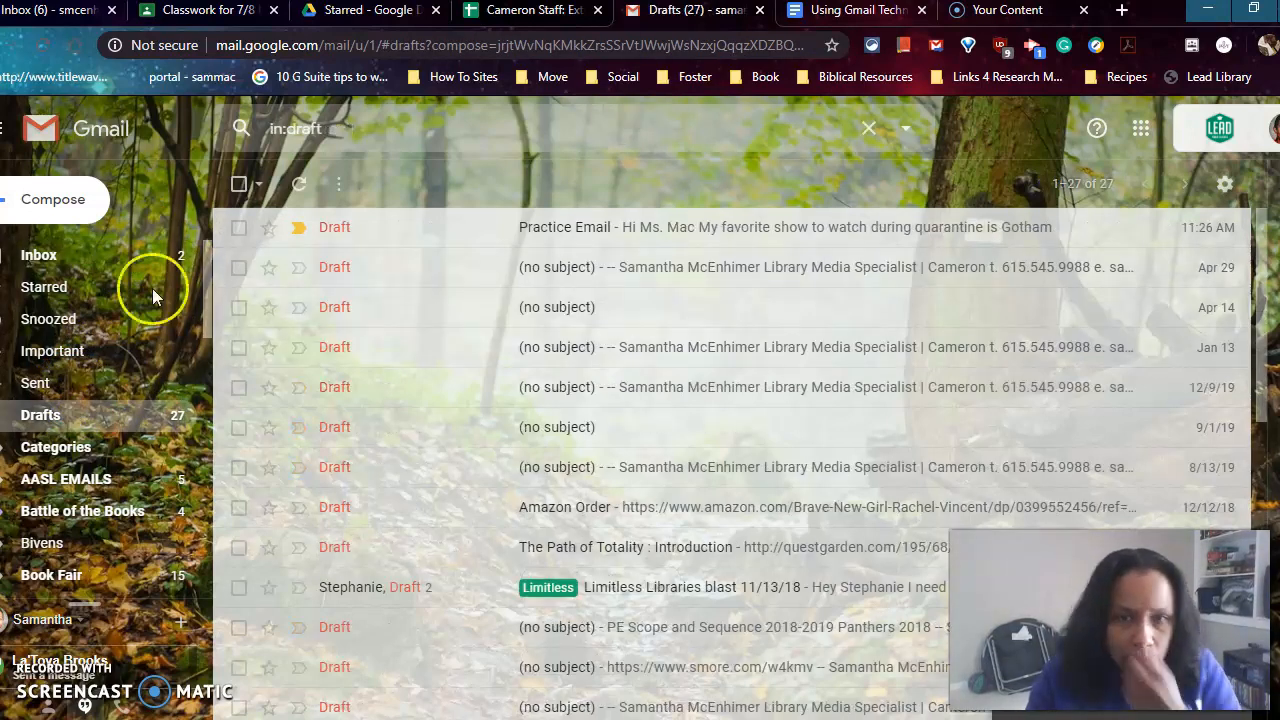
pyautogui.click(588, 218)
pyautogui.click(832, 358)
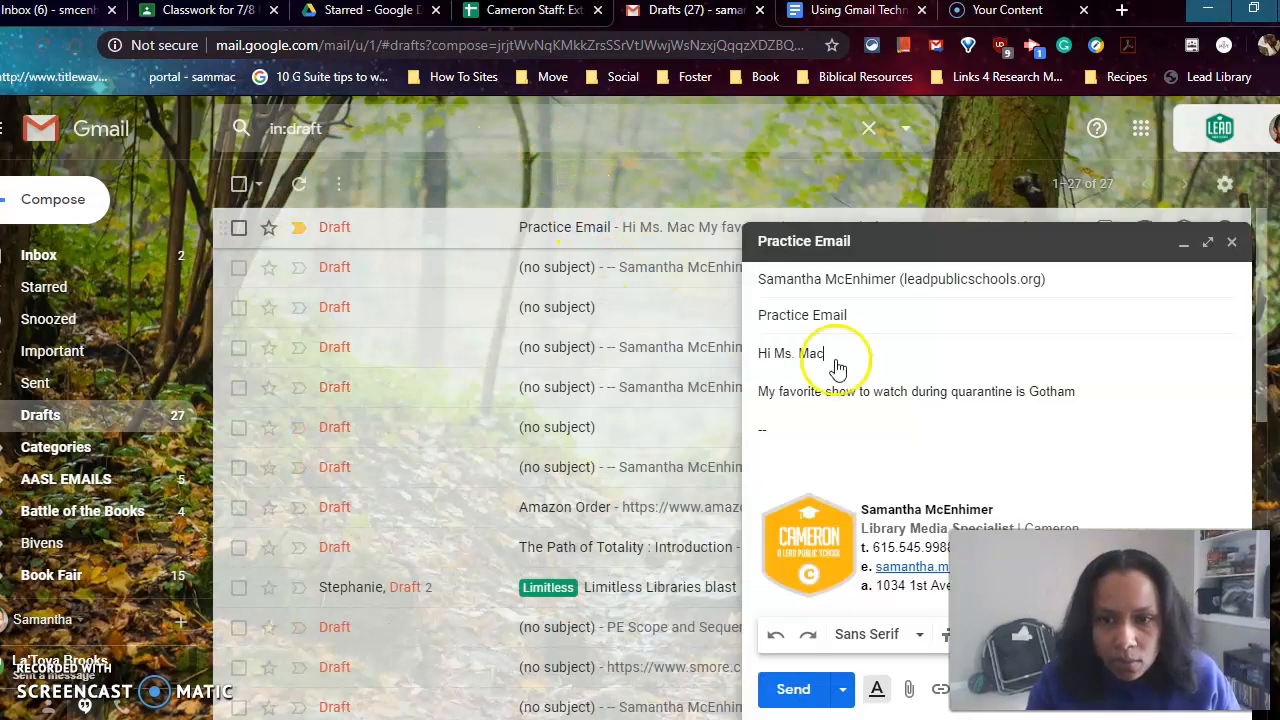
pyautogui.click(1208, 243)
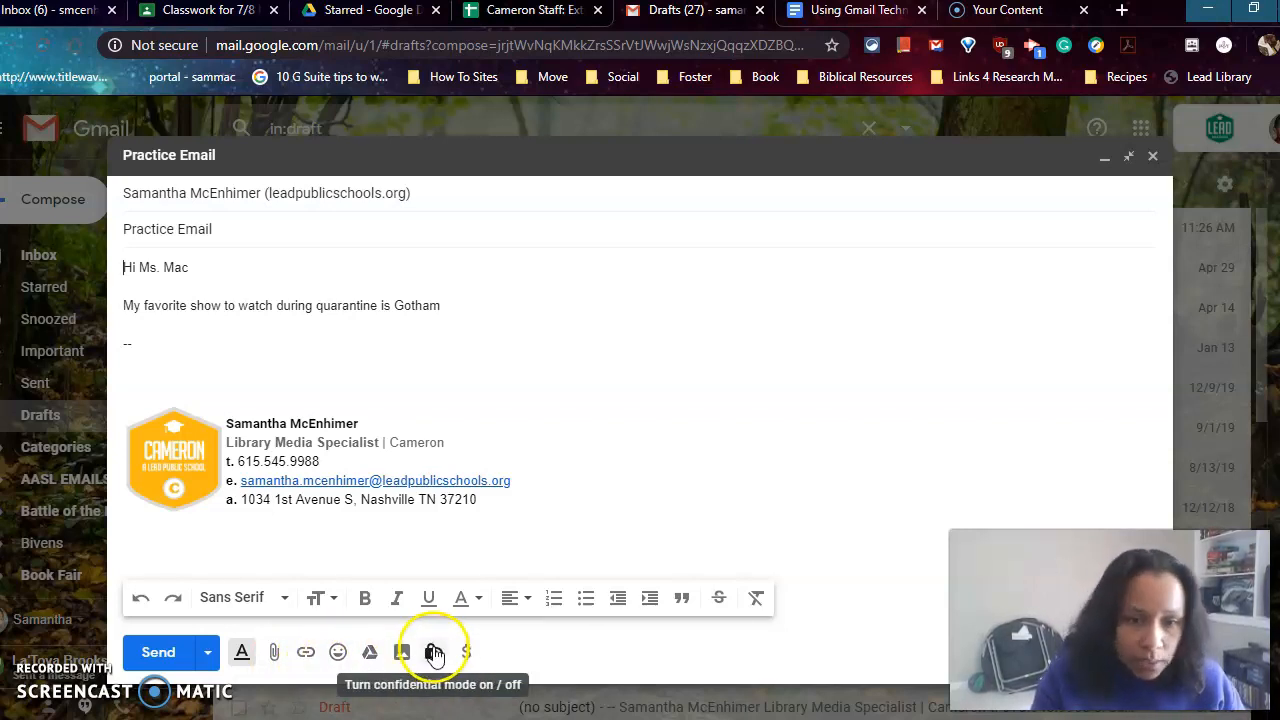
# Step: Try attaching the Drive Practice document from the Technology Elective folder in Google Drive, and remove it from above the greeting
pyautogui.click(370, 652)
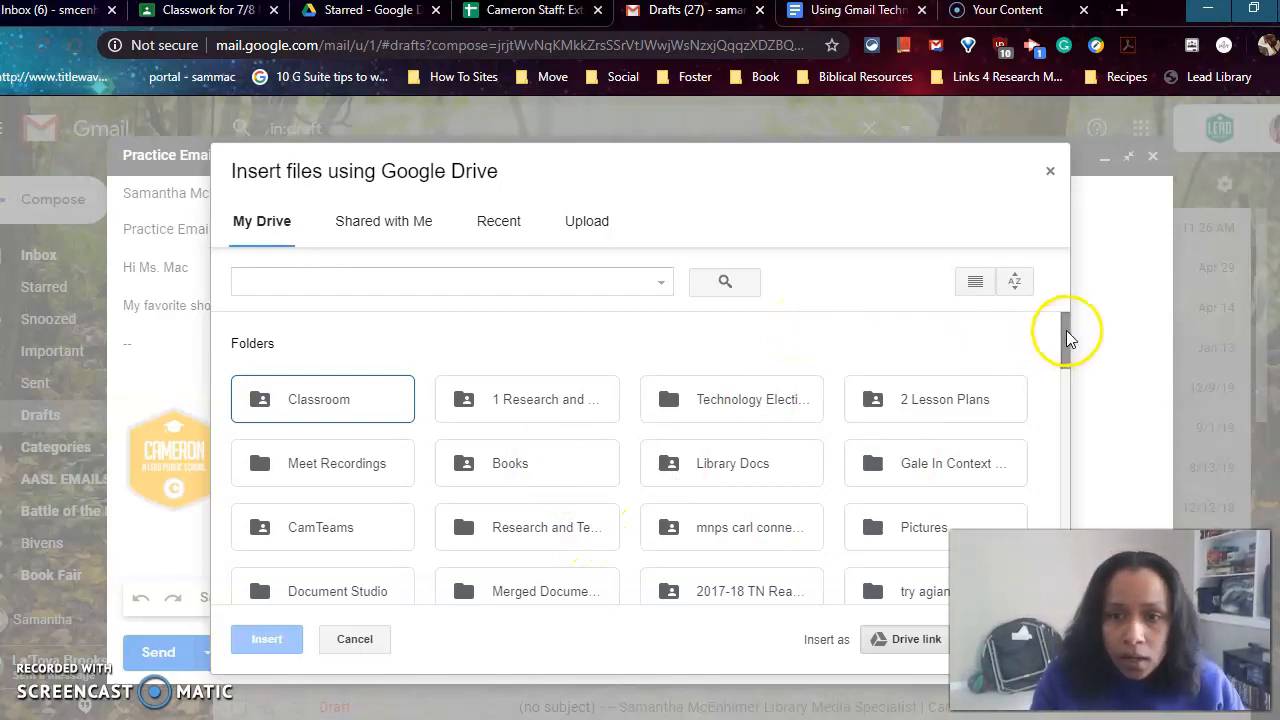
pyautogui.moveTo(1066, 331)
pyautogui.mouseDown()
pyautogui.moveTo(1064, 417)
pyautogui.moveTo(1069, 330)
pyautogui.mouseUp()
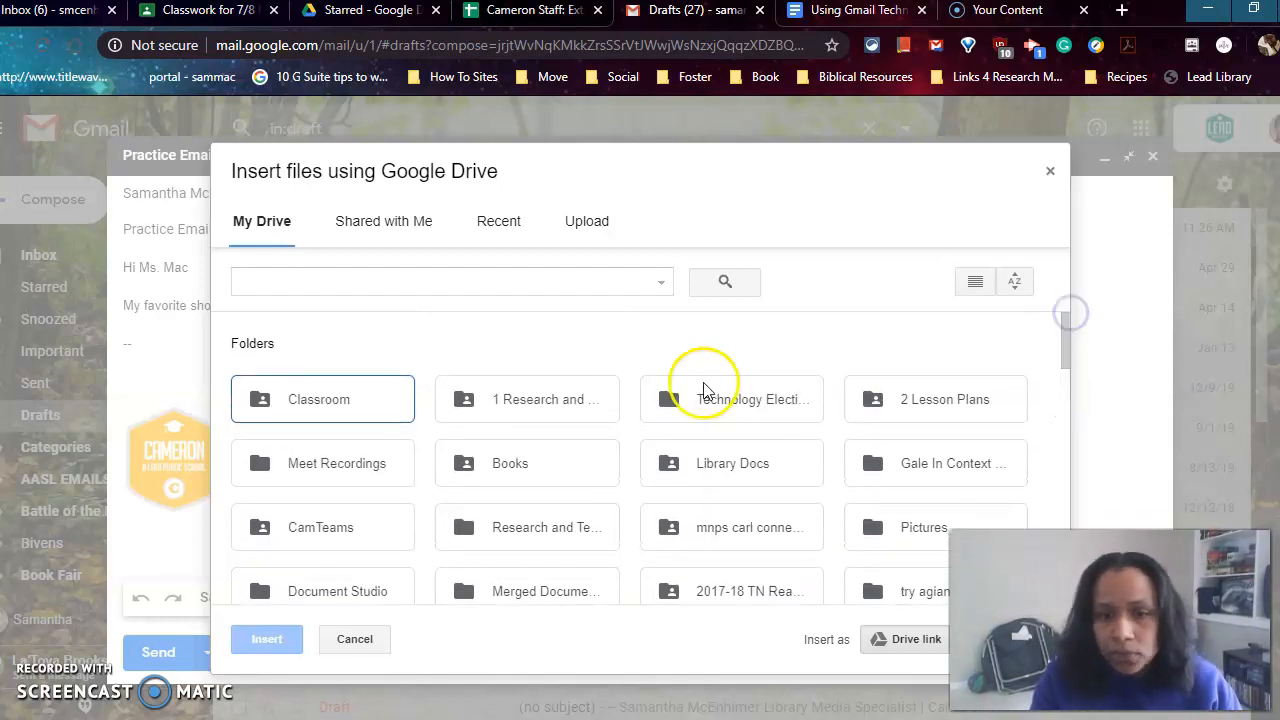
pyautogui.click(729, 399)
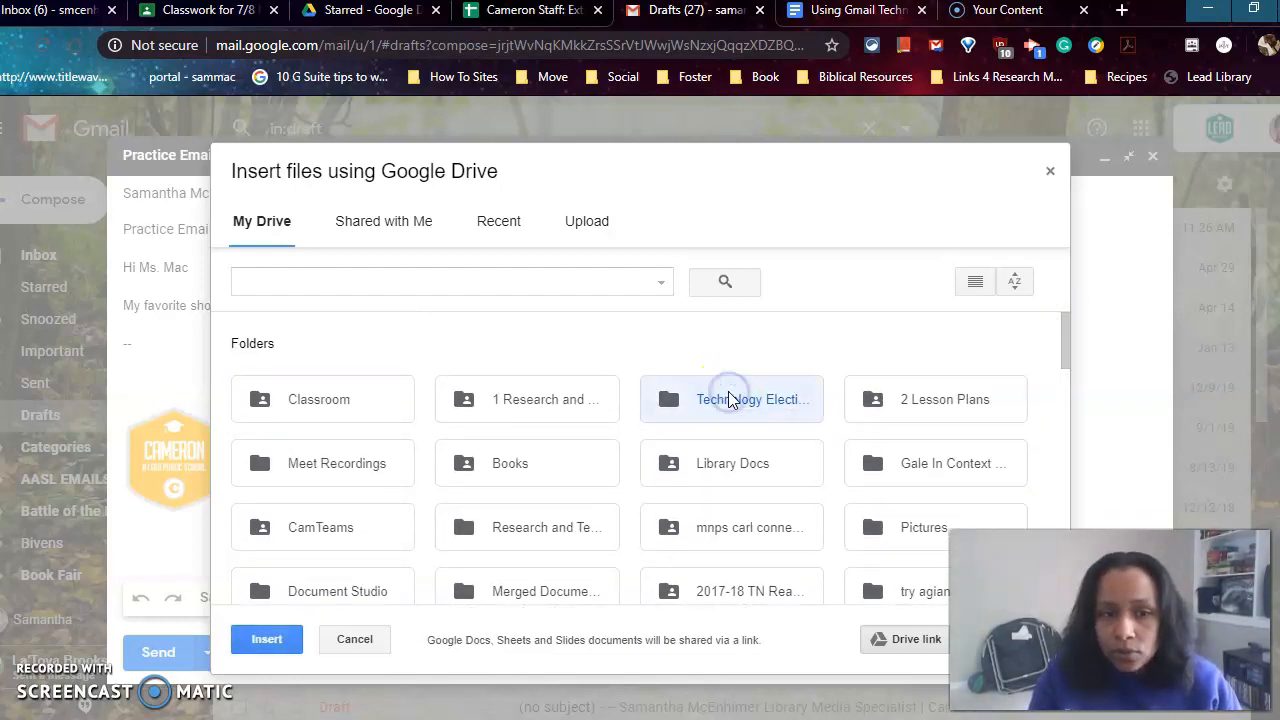
pyautogui.click(297, 646)
pyautogui.click(749, 390)
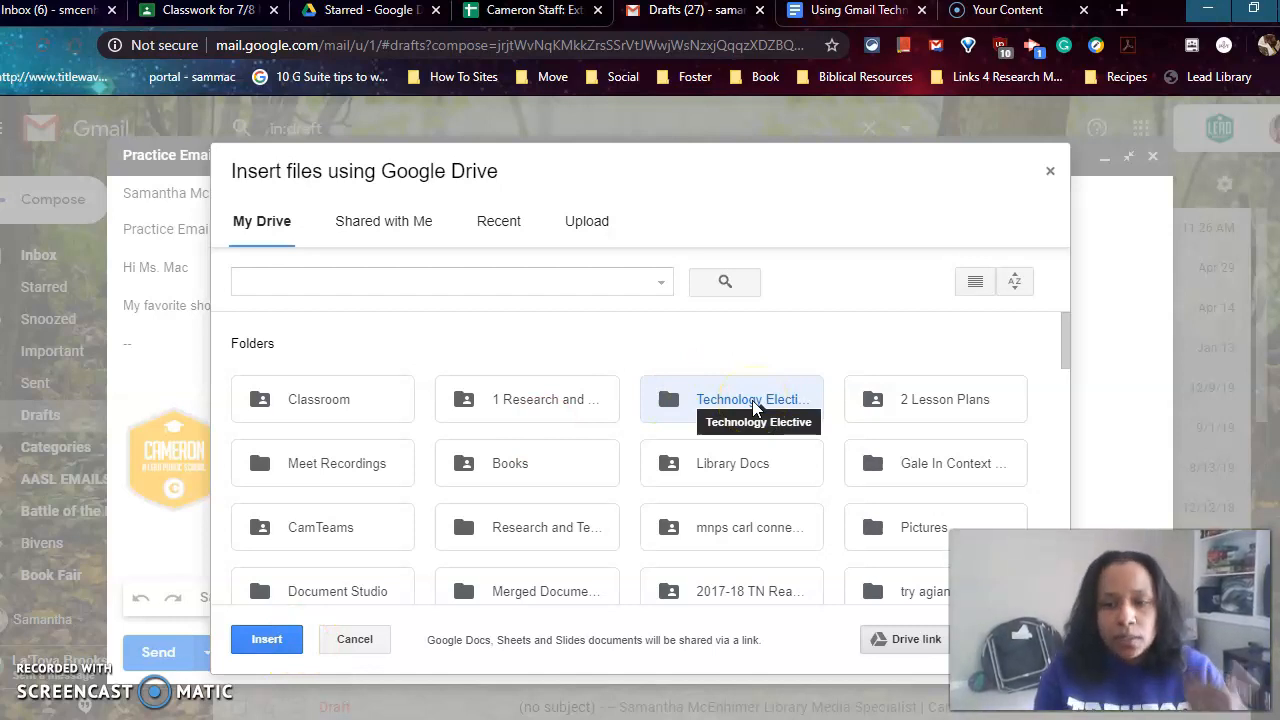
pyautogui.doubleClick(753, 402)
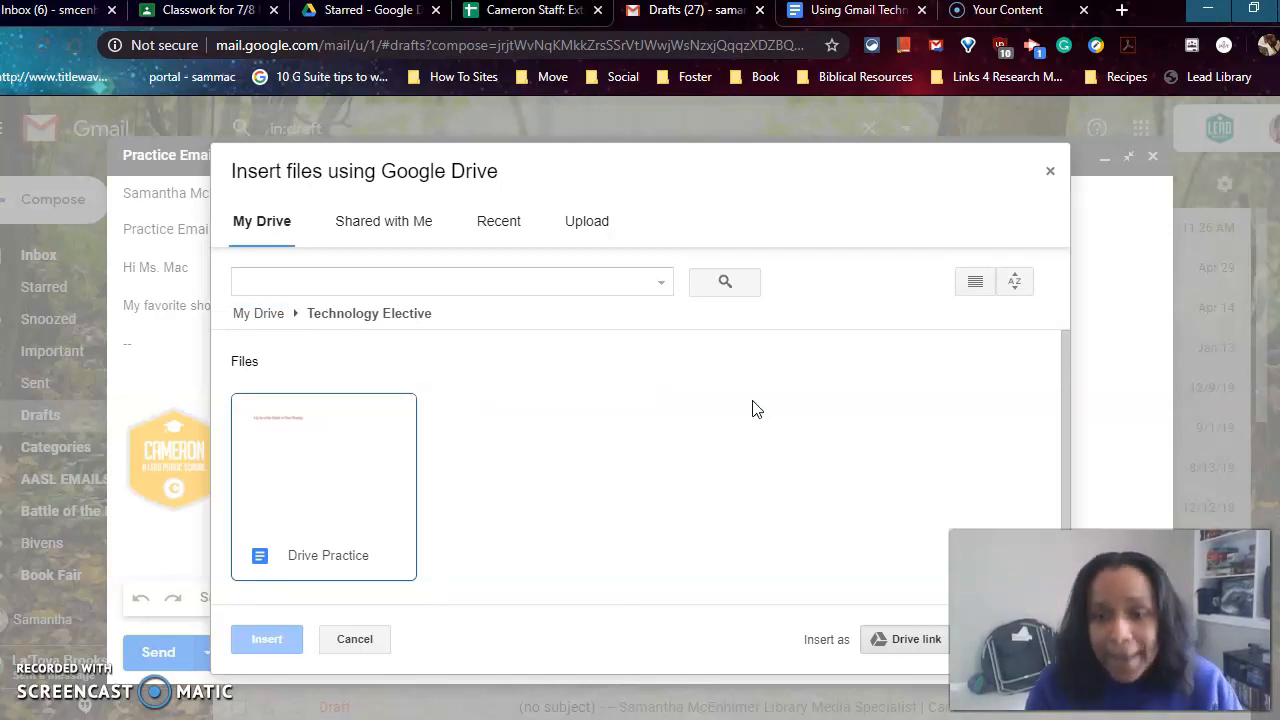
pyautogui.click(379, 510)
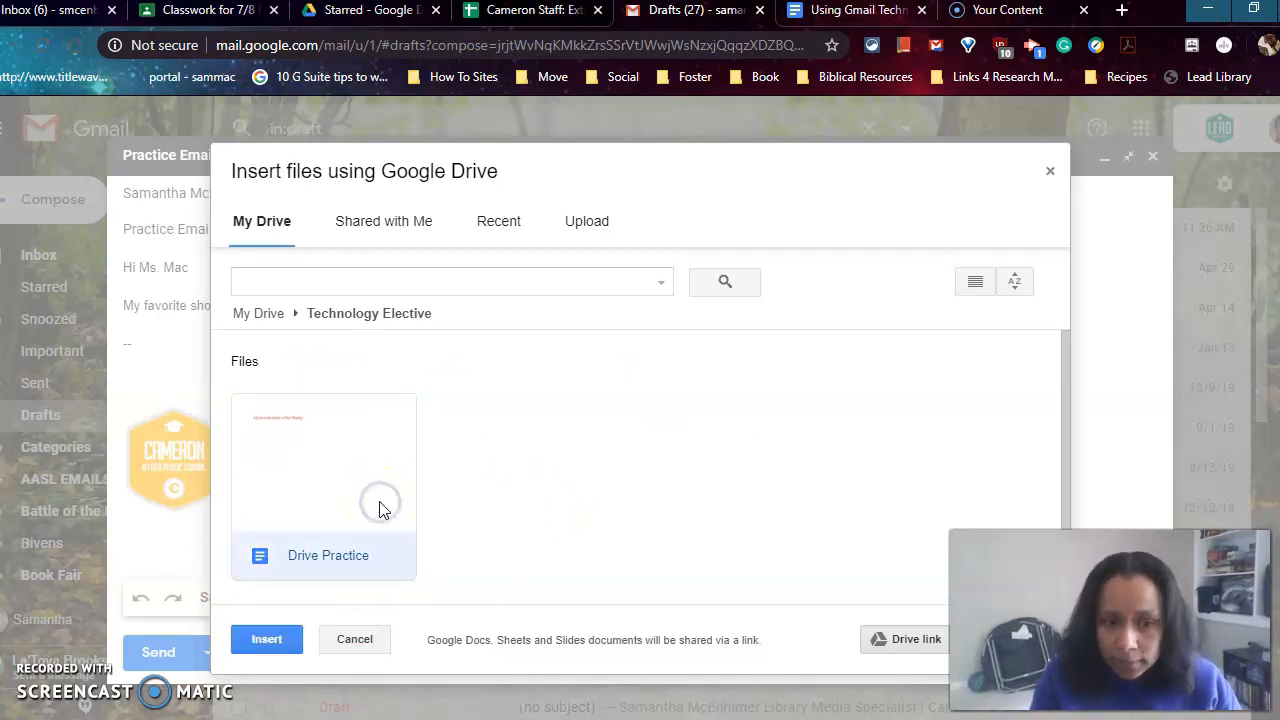
pyautogui.click(289, 641)
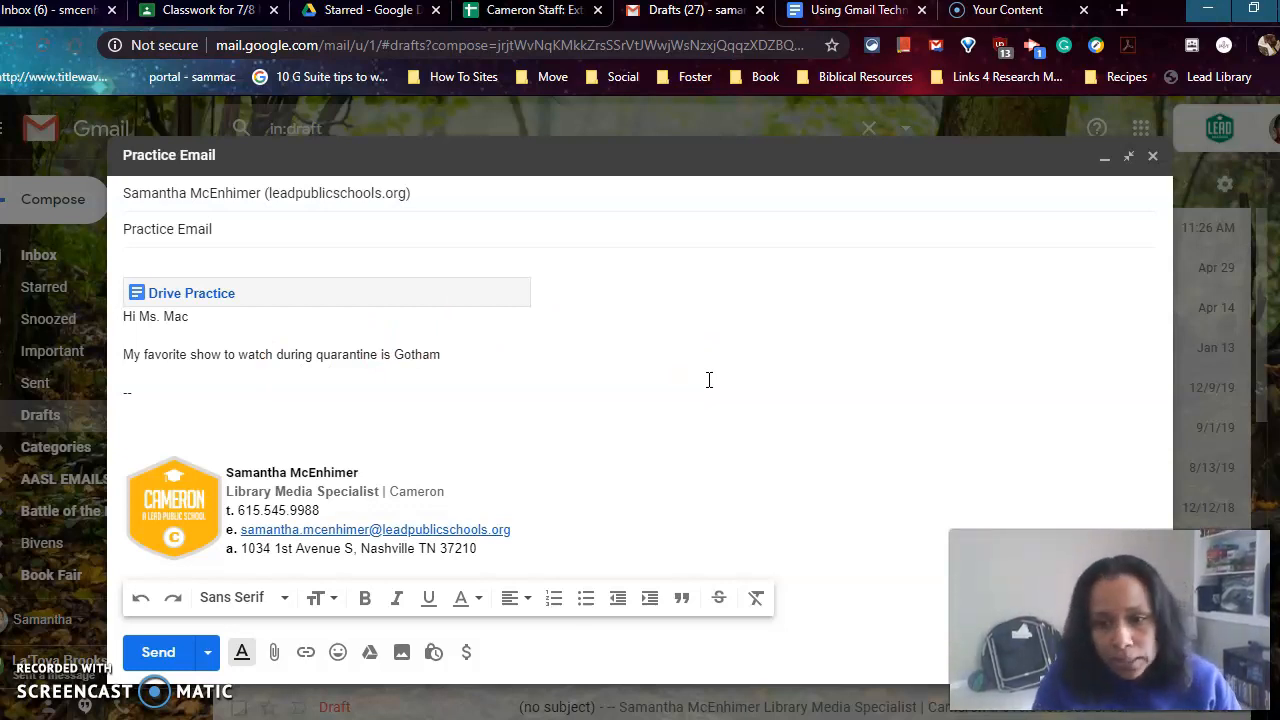
pyautogui.moveTo(508, 307)
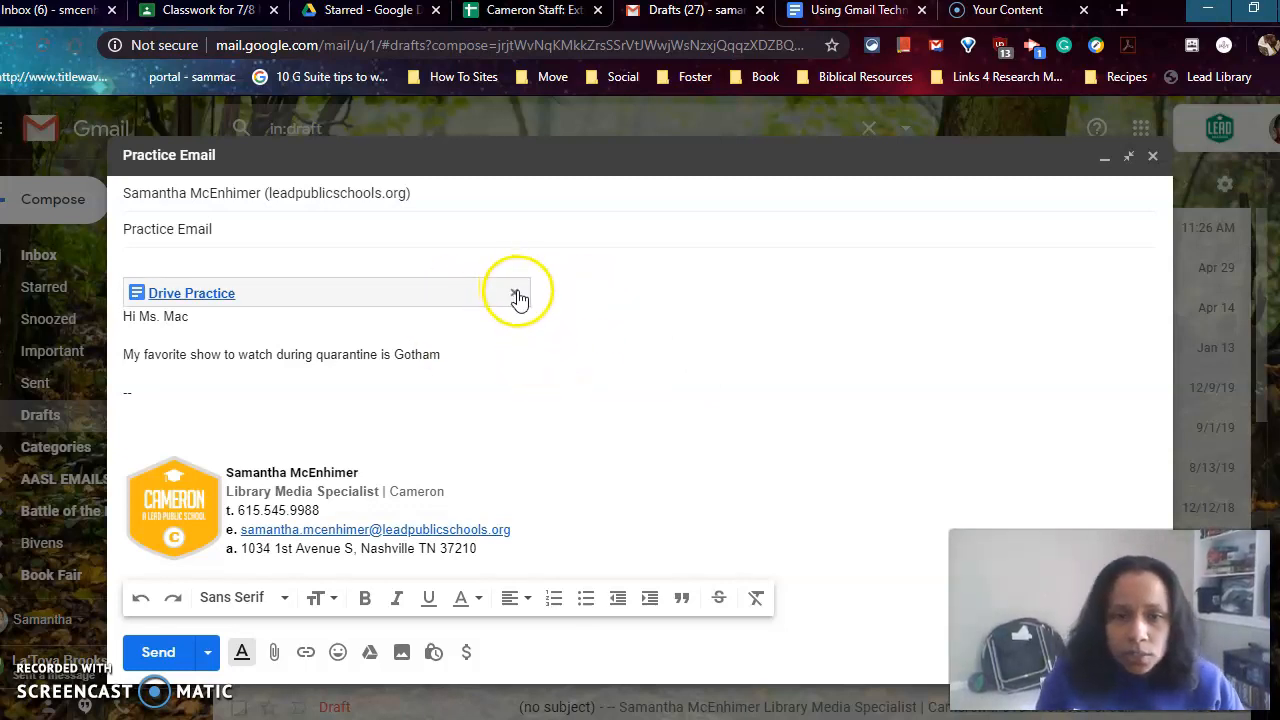
pyautogui.click(515, 296)
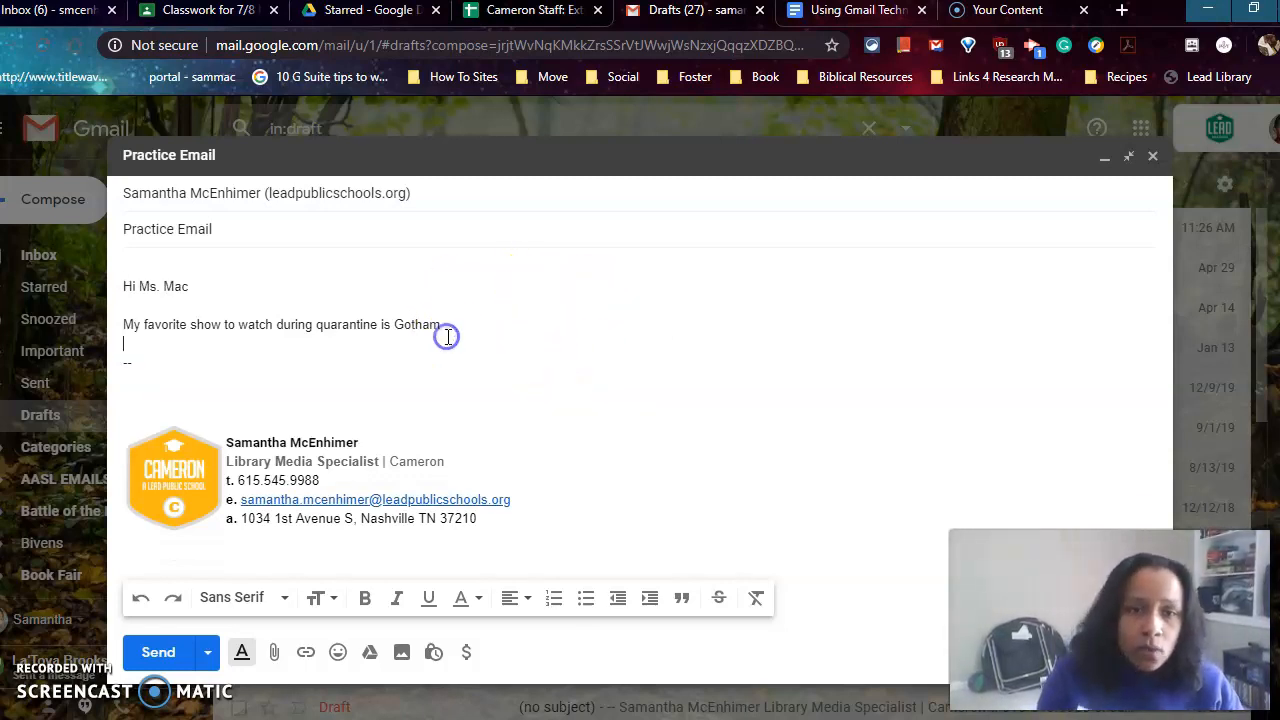
# Step: Add a blank line below the body sentence and insert the Drive Practice document from the Technology Elective Drive folder there
pyautogui.press('Return')
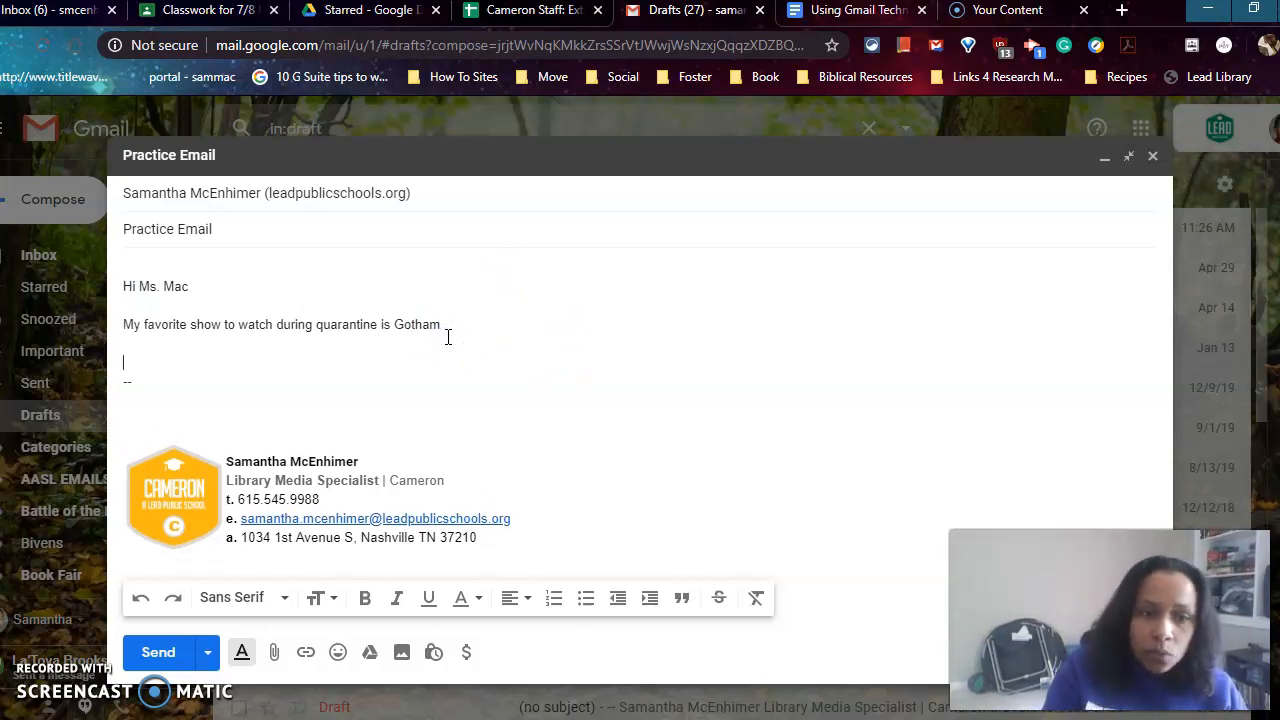
pyautogui.click(369, 652)
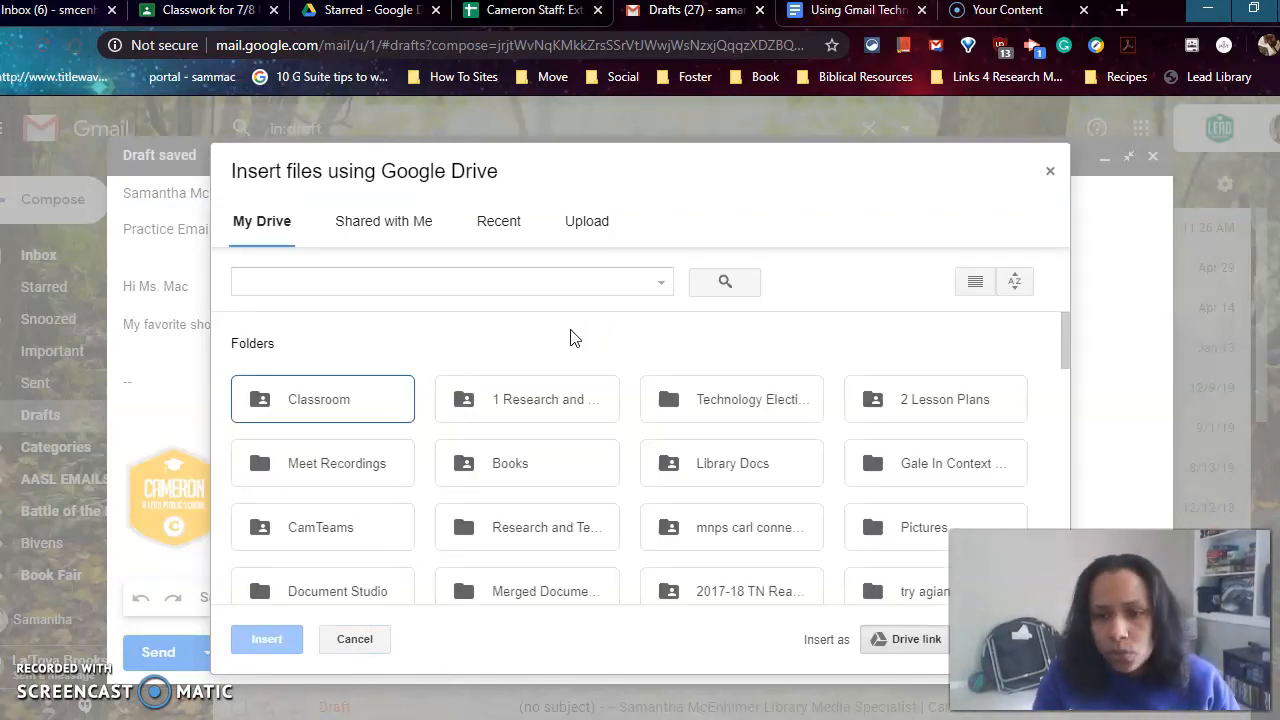
pyautogui.doubleClick(731, 405)
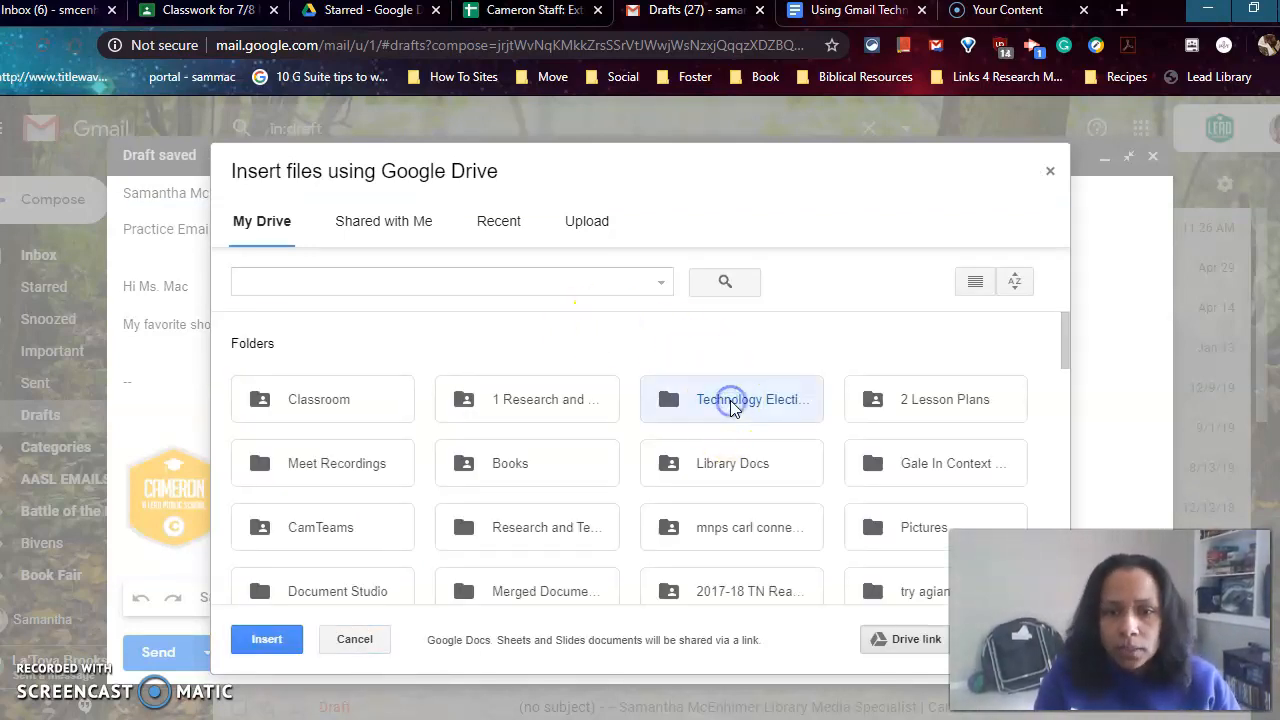
pyautogui.click(295, 500)
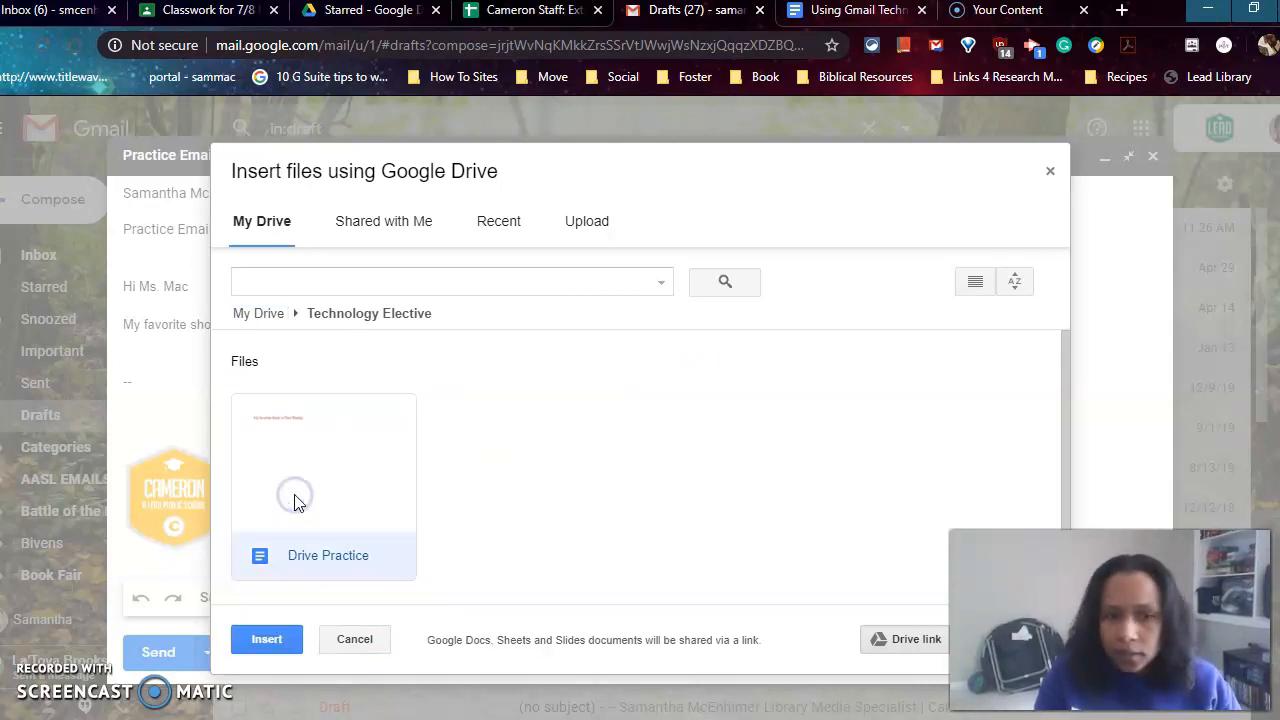
pyautogui.click(254, 634)
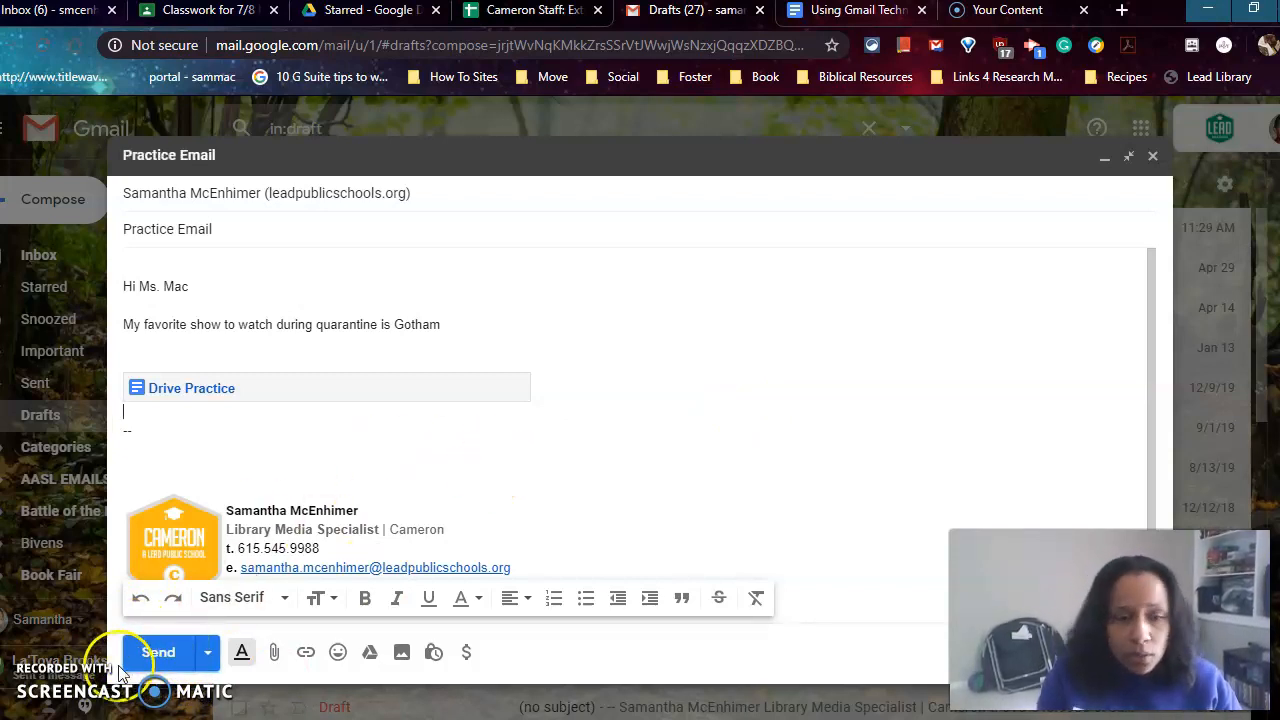
# Step: Check the additional send options without scheduling anything, and send the Practice Email immediately
pyautogui.click(207, 652)
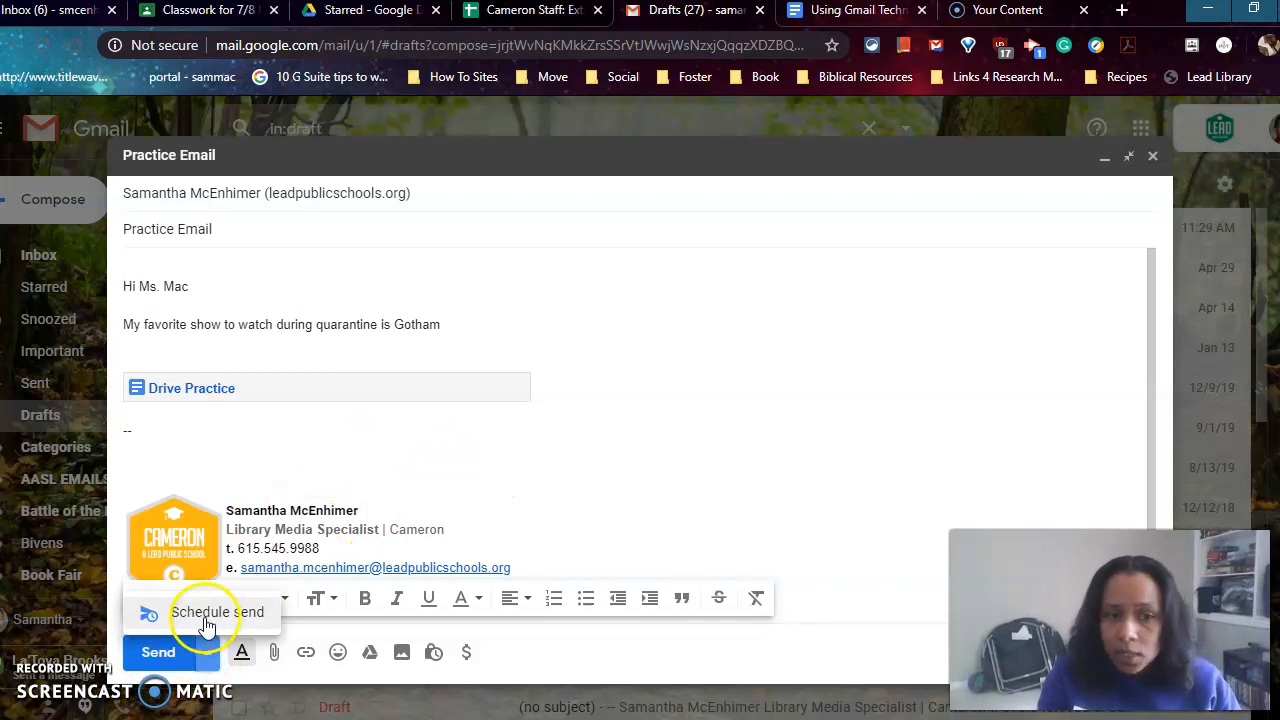
pyautogui.click(673, 450)
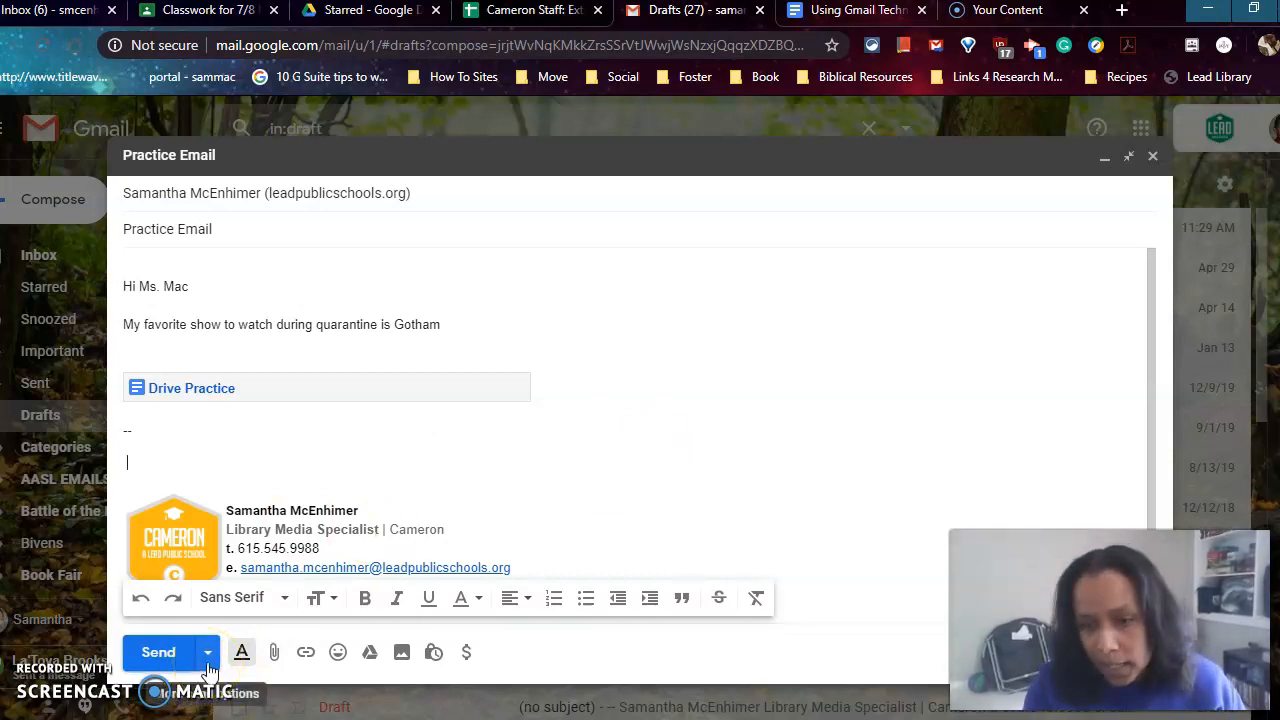
pyautogui.click(158, 652)
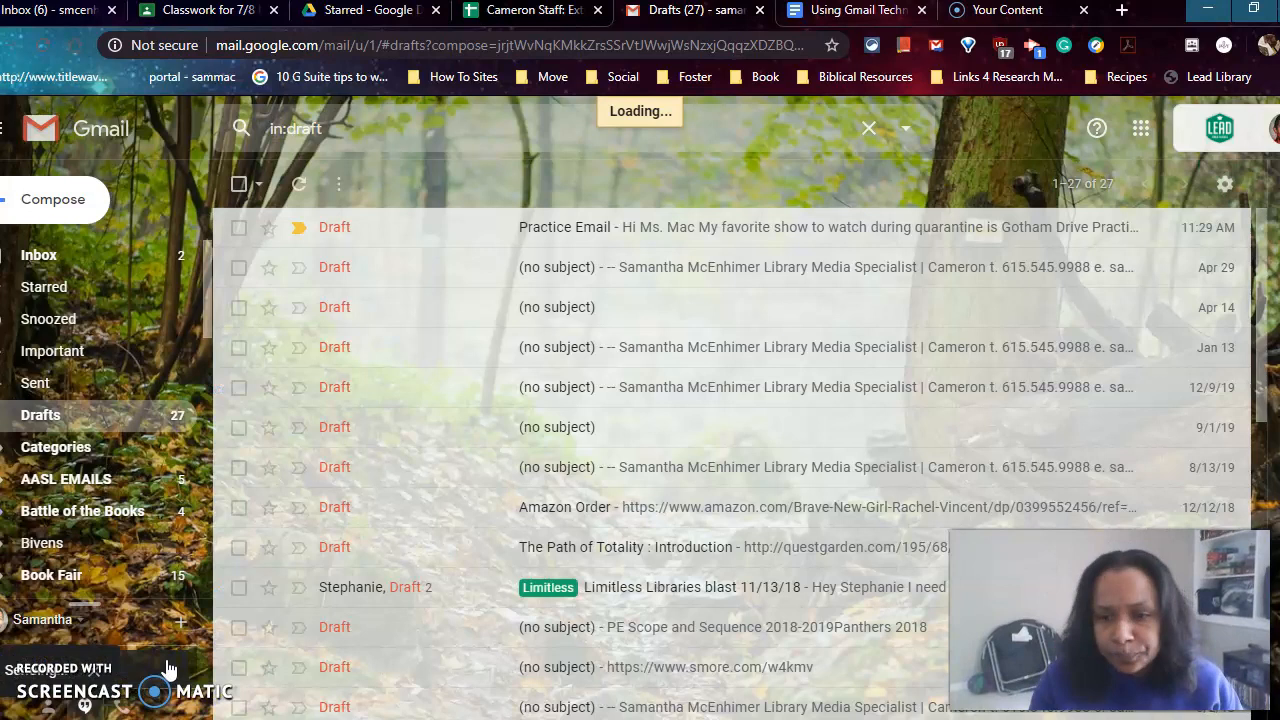
# Step: Check for the Practice Email in the inbox and the Sent folder, and return to the inbox
pyautogui.click(132, 256)
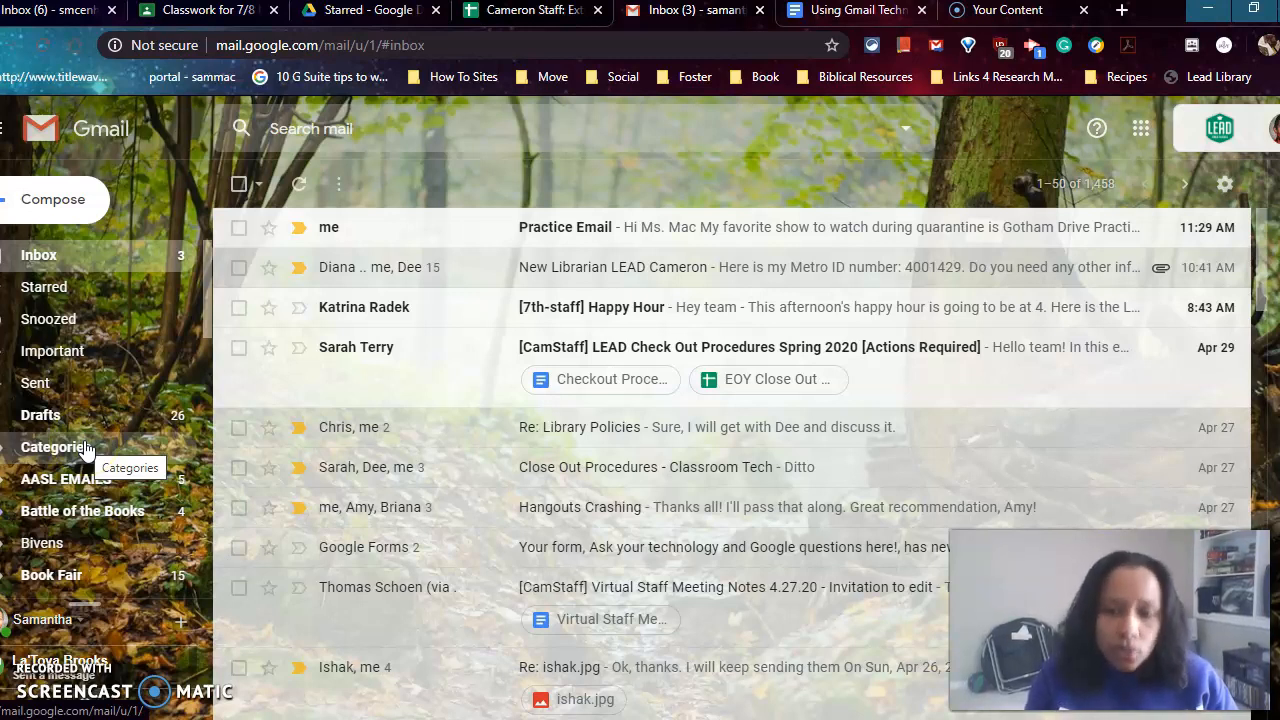
pyautogui.click(55, 397)
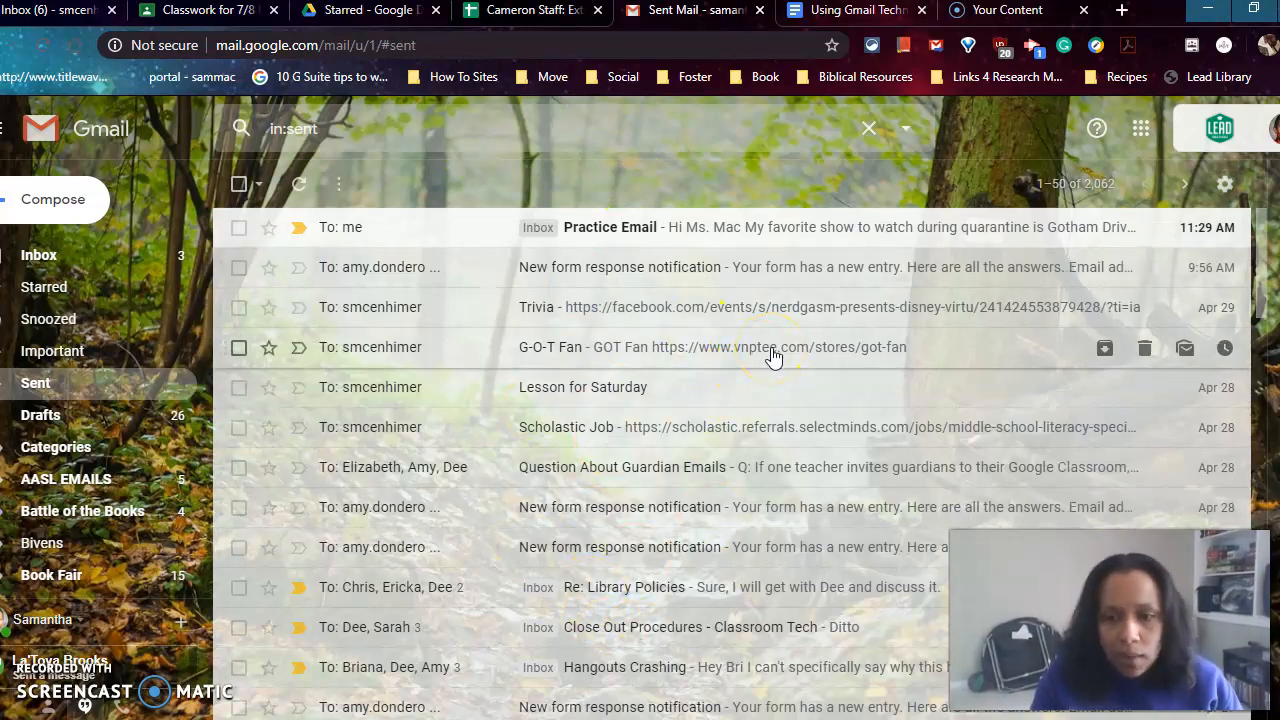
pyautogui.click(148, 268)
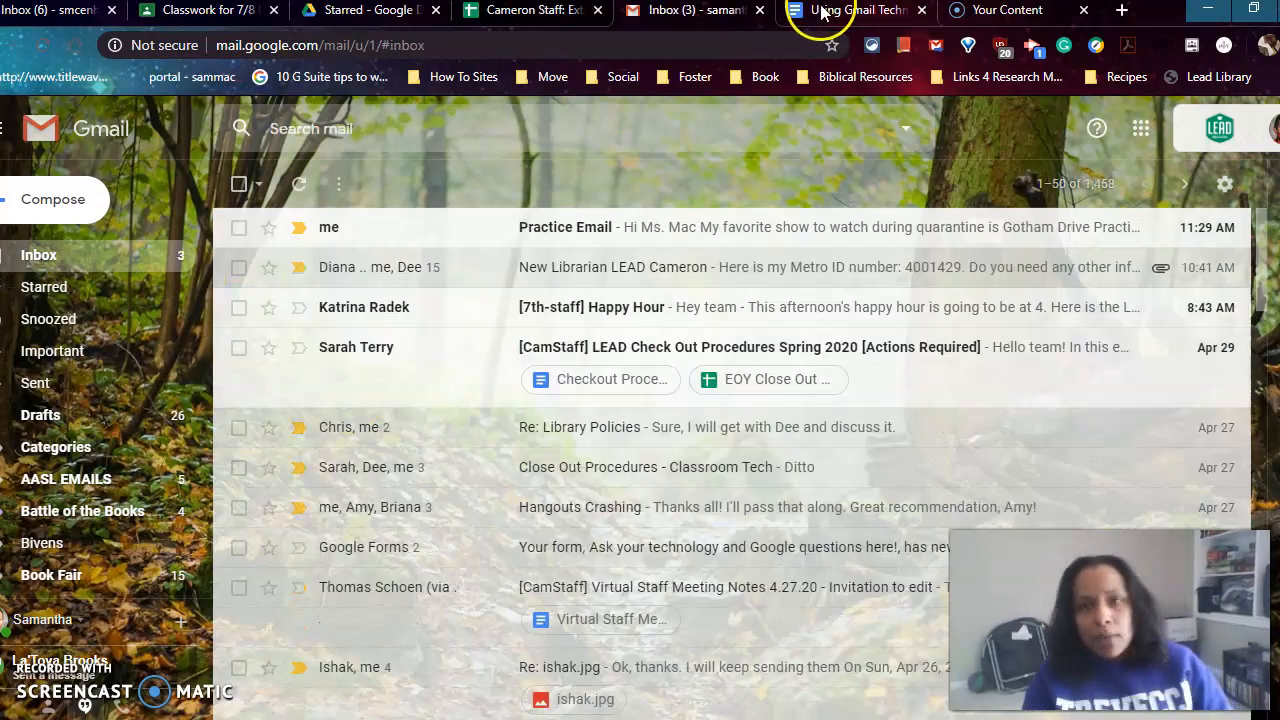
# Step: Review the directions on receiving and replying in the assignment document, and open the received Practice Email in Gmail
pyautogui.click(820, 12)
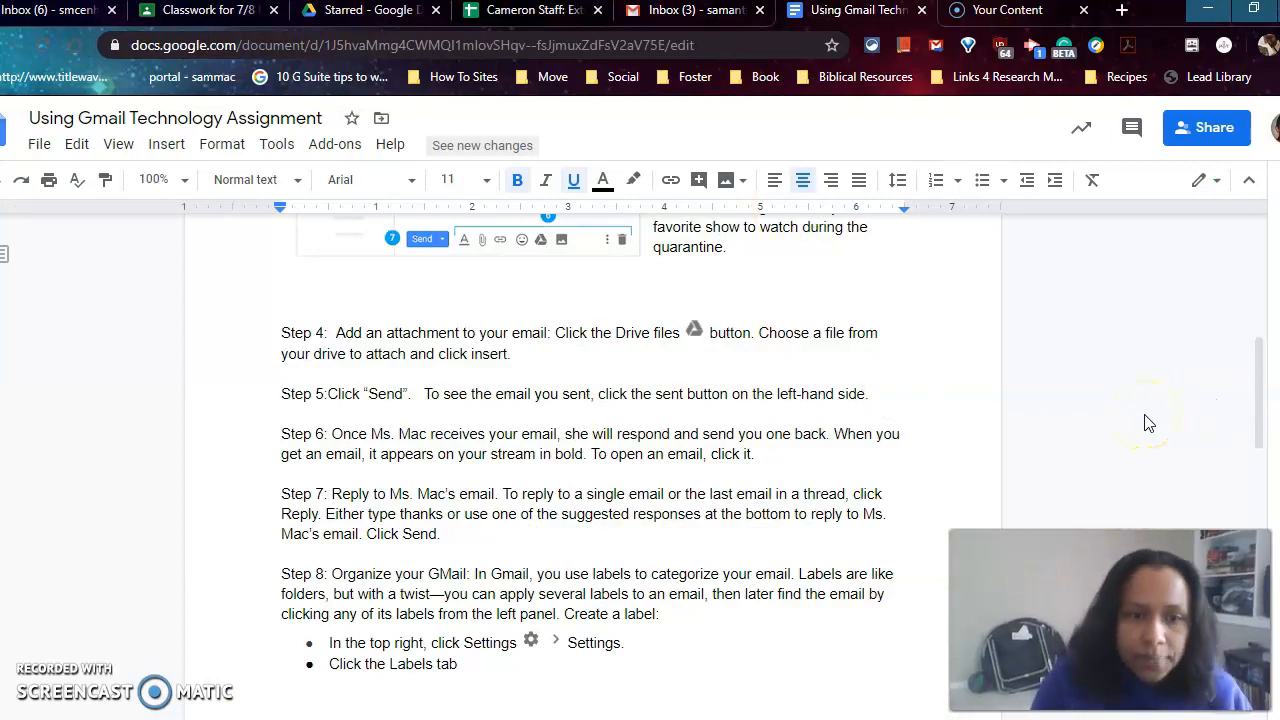
pyautogui.scroll(-1, 1148, 423)
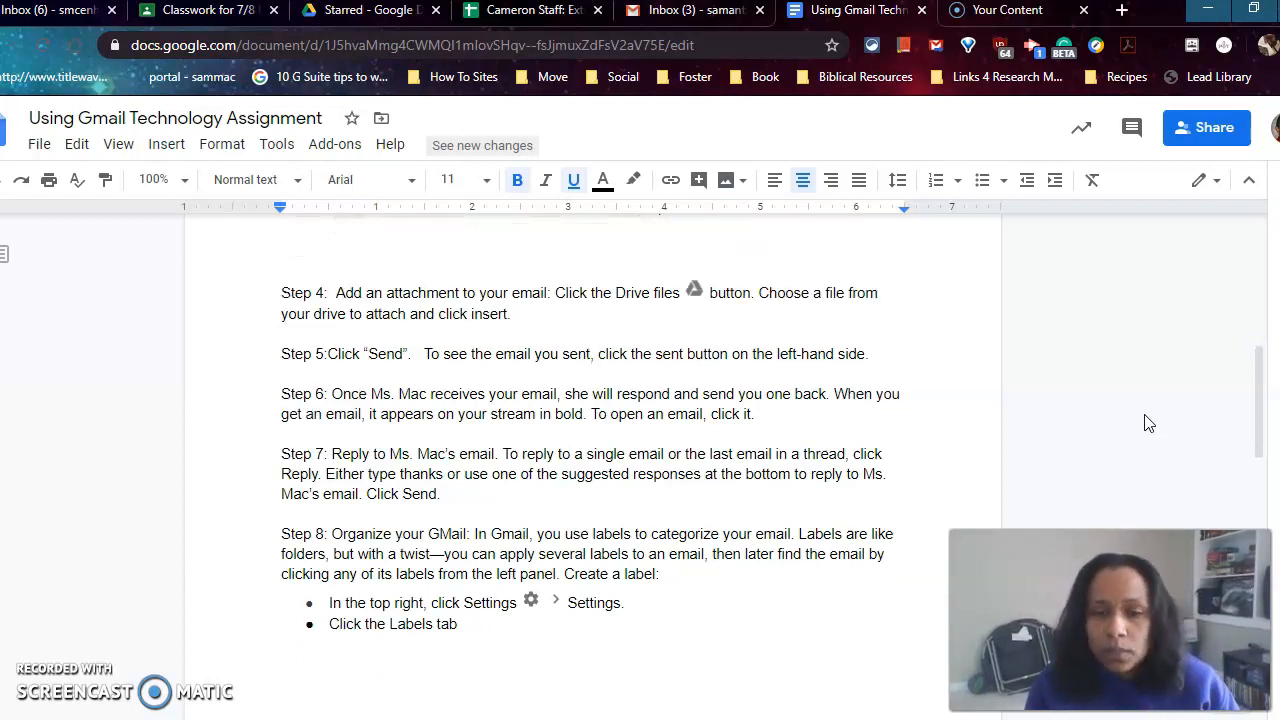
pyautogui.scroll(-1, 1148, 423)
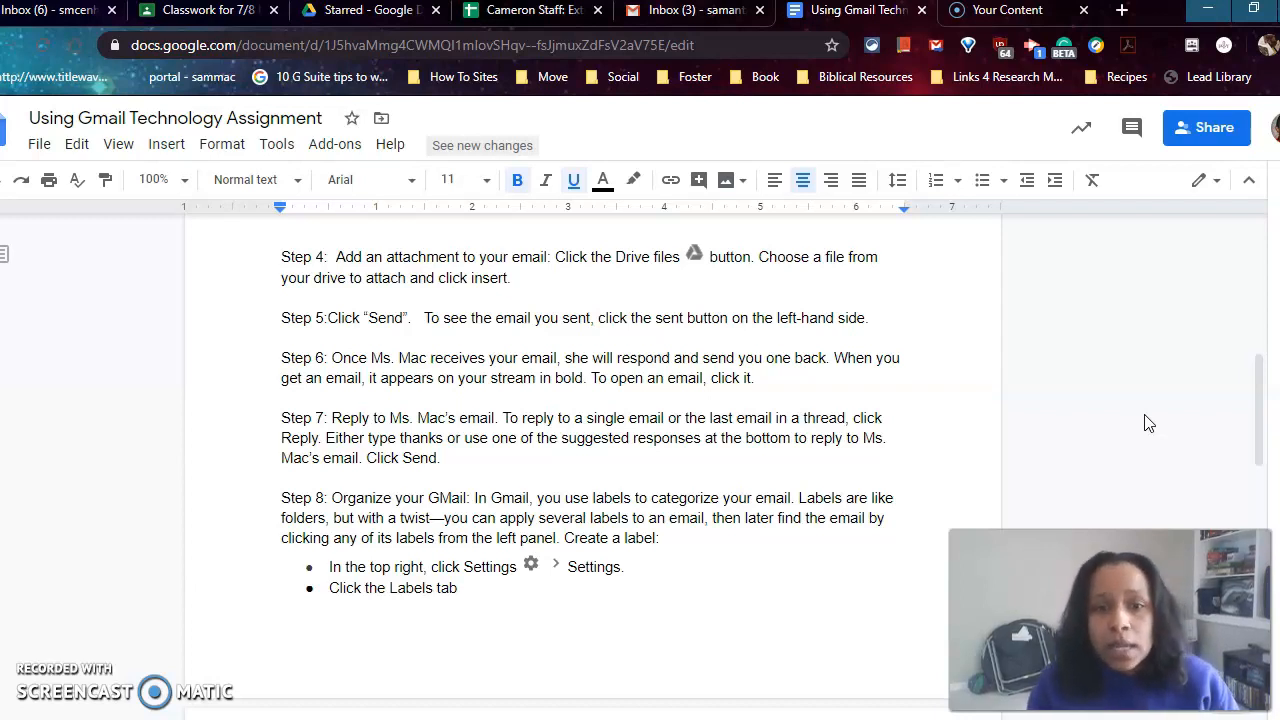
pyautogui.click(680, 12)
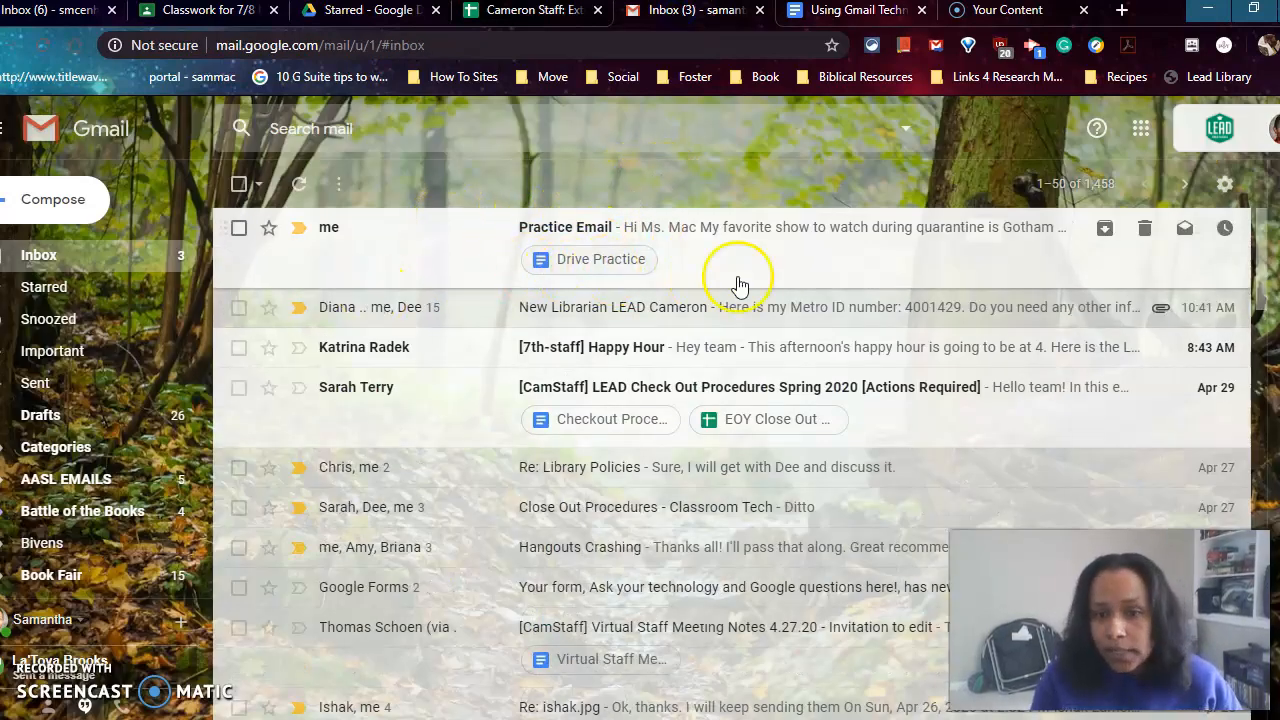
pyautogui.click(578, 230)
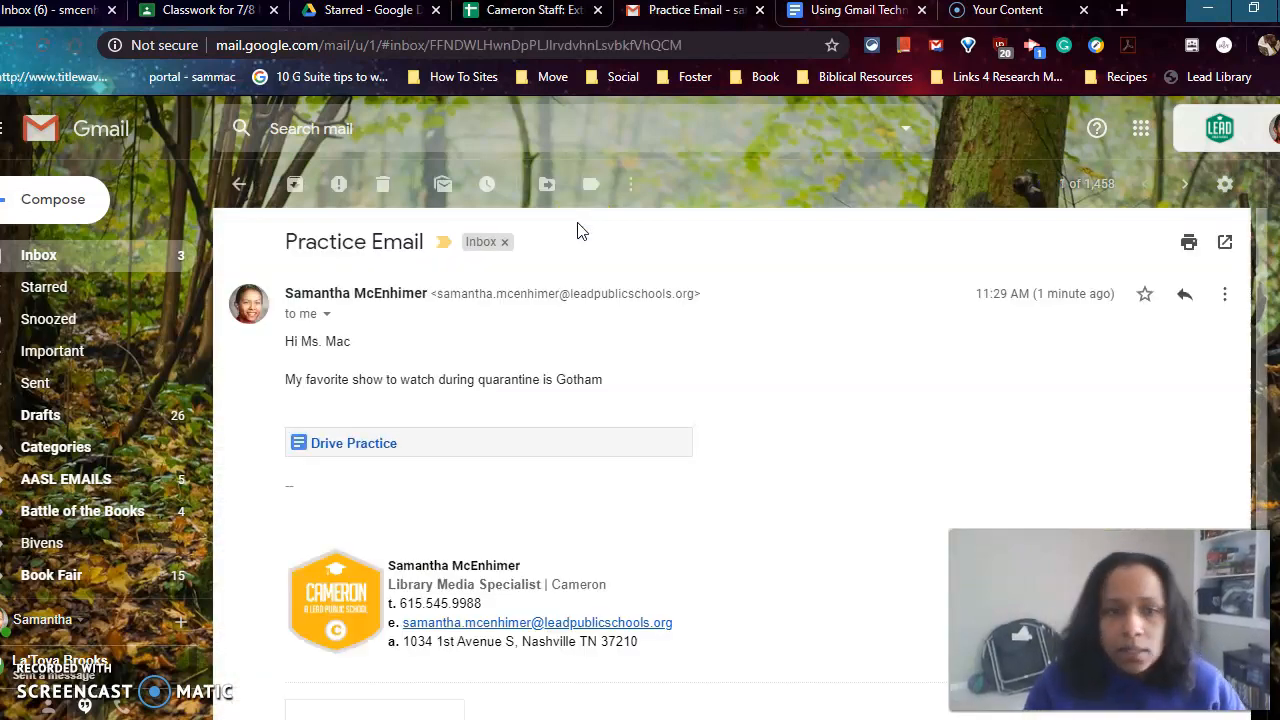
# Step: Check the reply directions in the assignment document, and send the reply "Thanks" to the Practice Email in Gmail
pyautogui.click(866, 12)
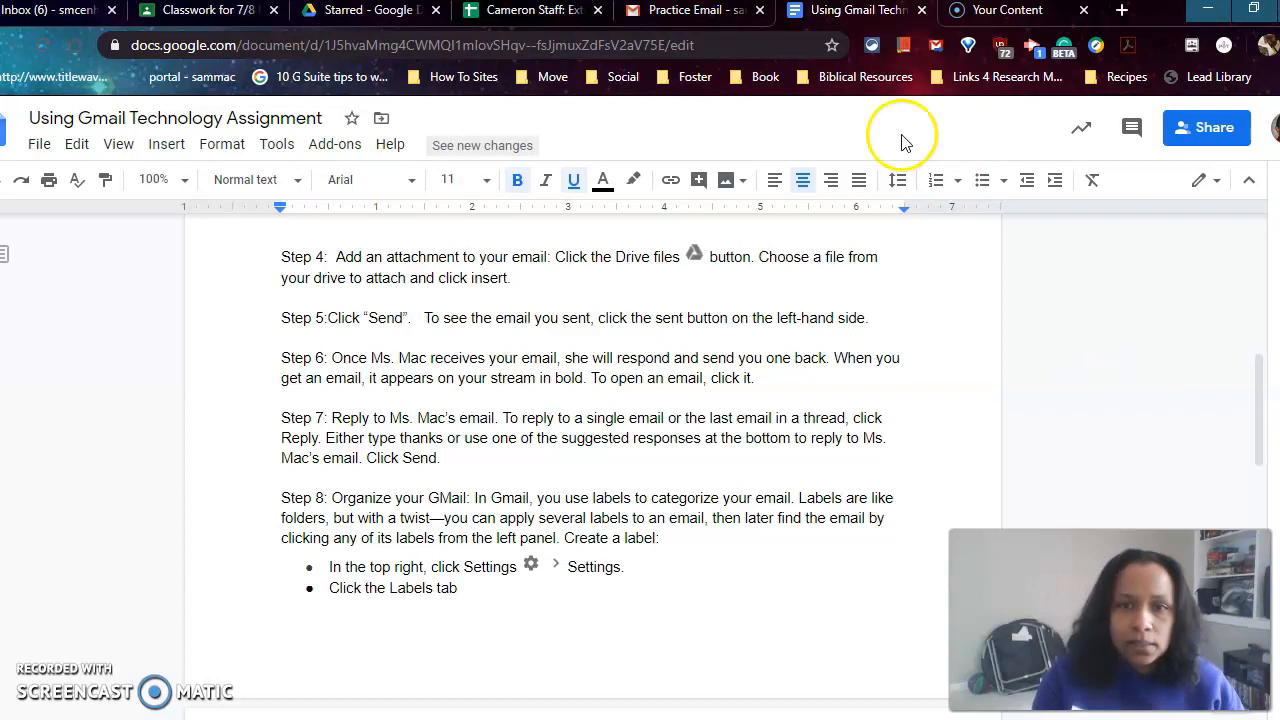
pyautogui.click(704, 20)
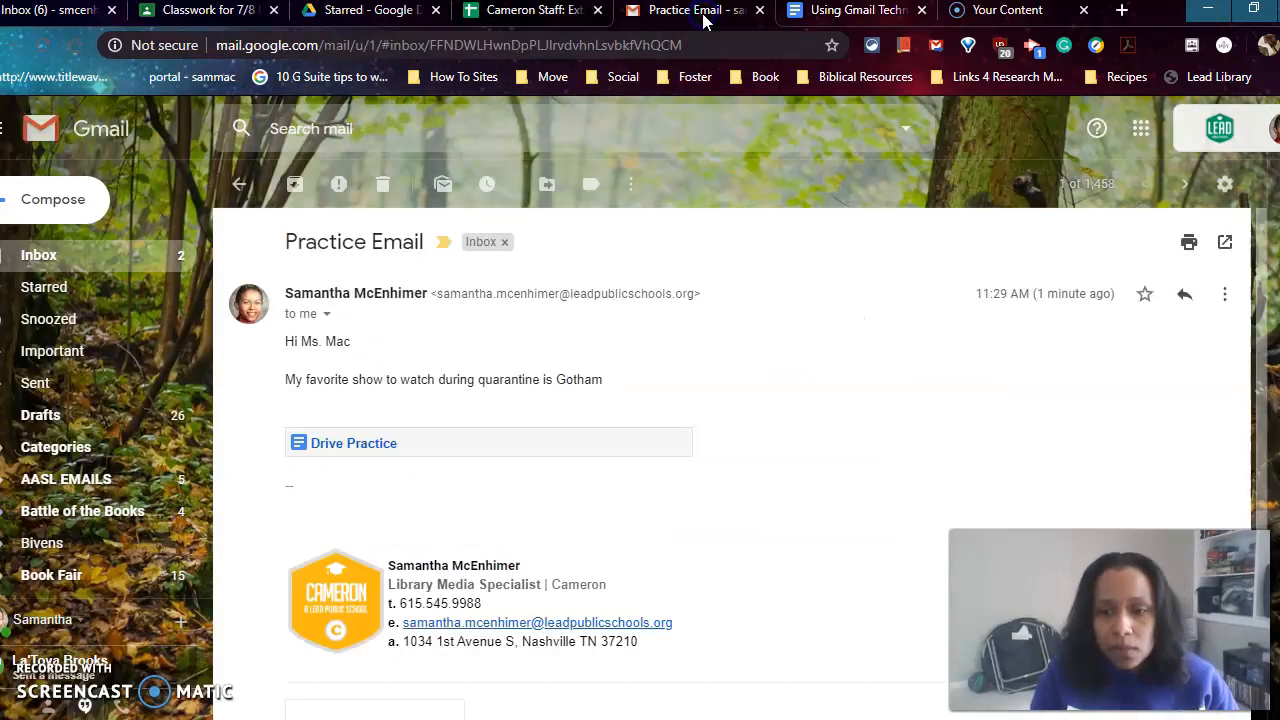
pyautogui.scroll(-2, 806, 322)
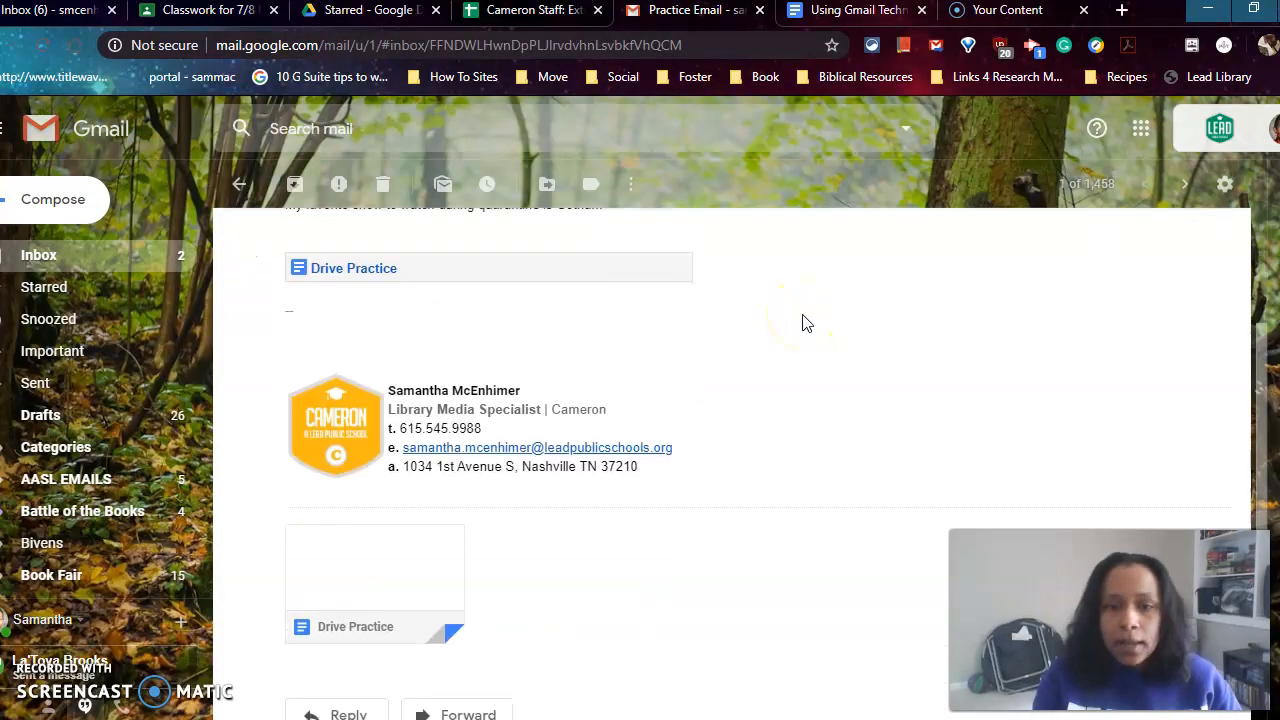
pyautogui.scroll(-1, 806, 322)
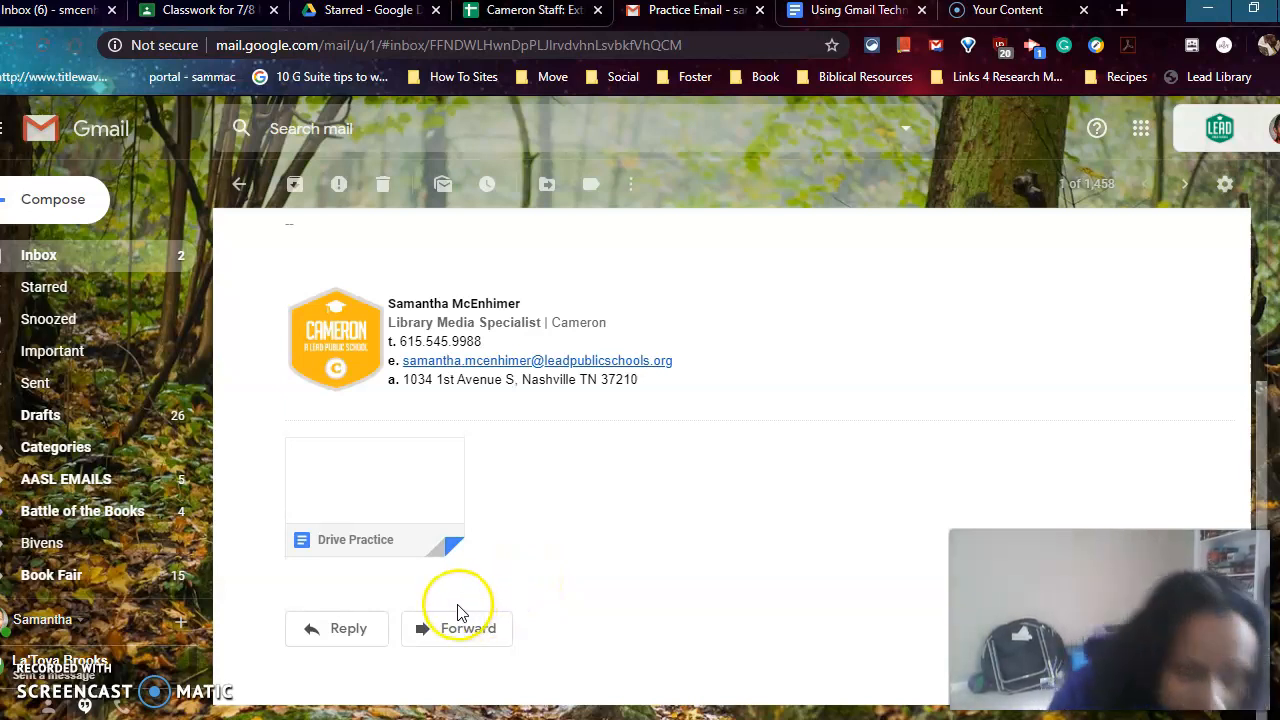
pyautogui.click(355, 632)
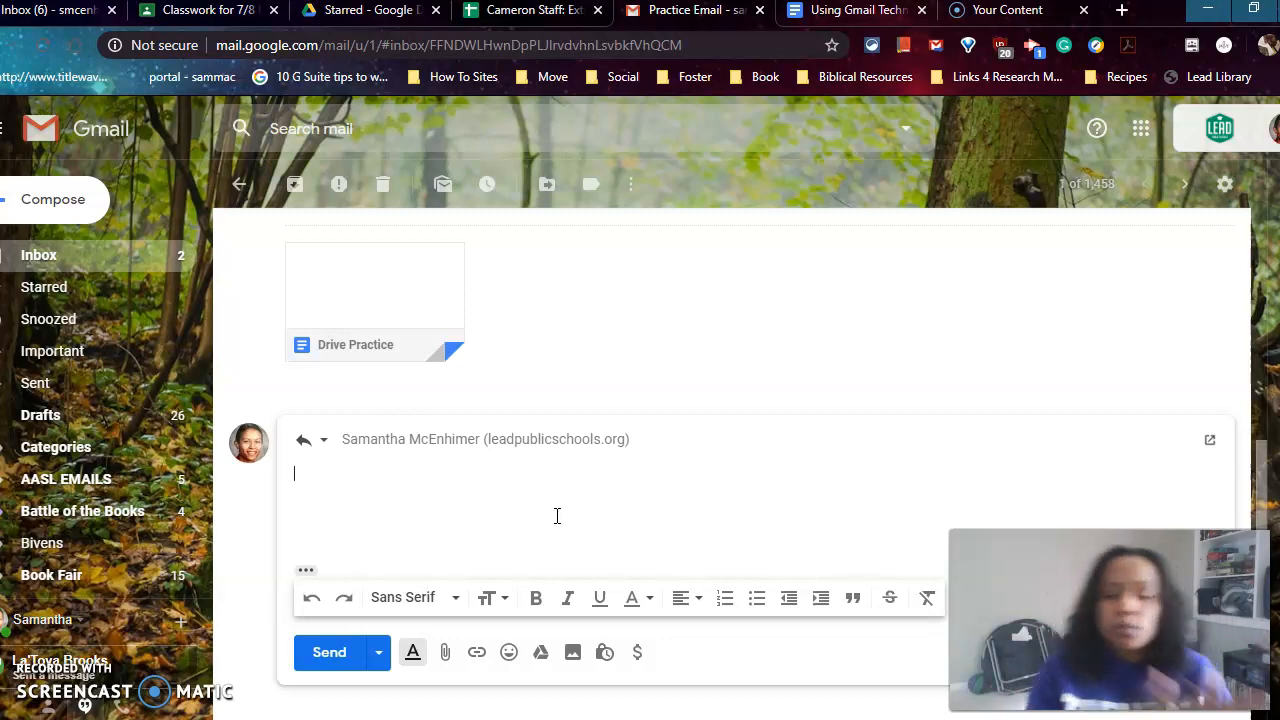
pyautogui.write('Thanks')
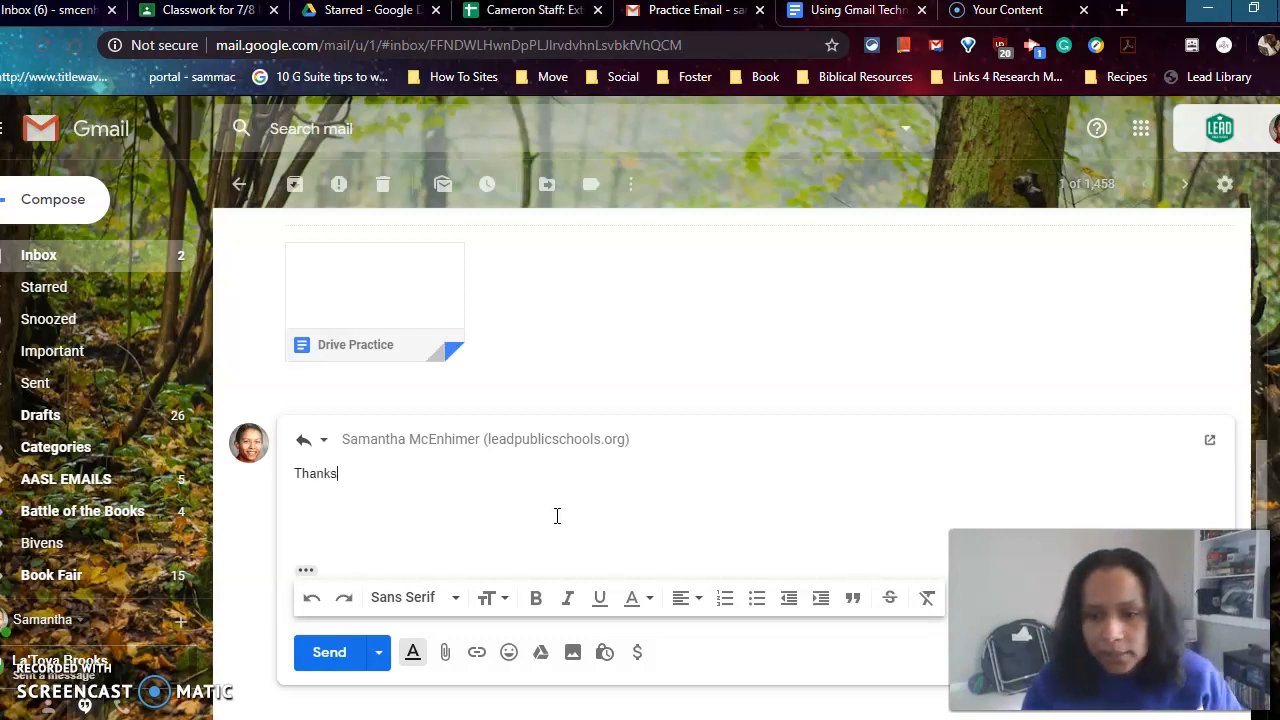
pyautogui.click(331, 658)
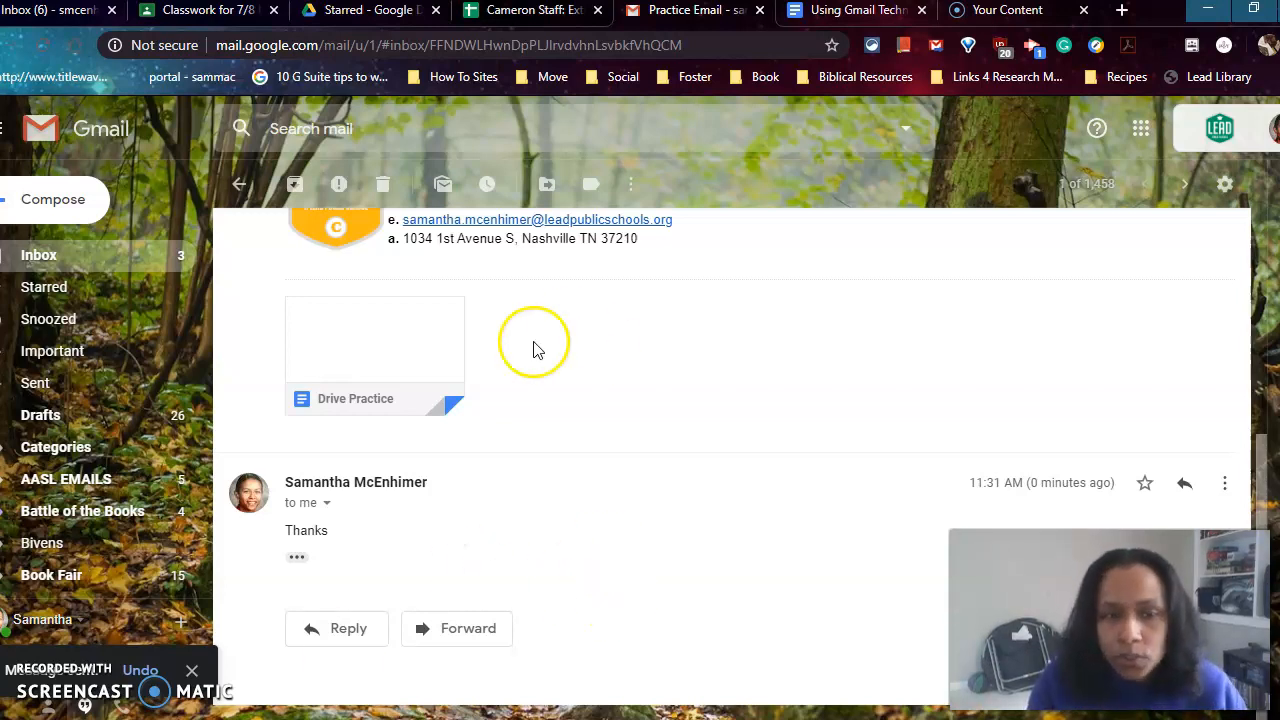
# Step: Review the Step 8 directions on creating a label in the assignment document, and open the Labels settings in Gmail
pyautogui.click(895, 20)
pyautogui.scroll(-3, 1089, 426)
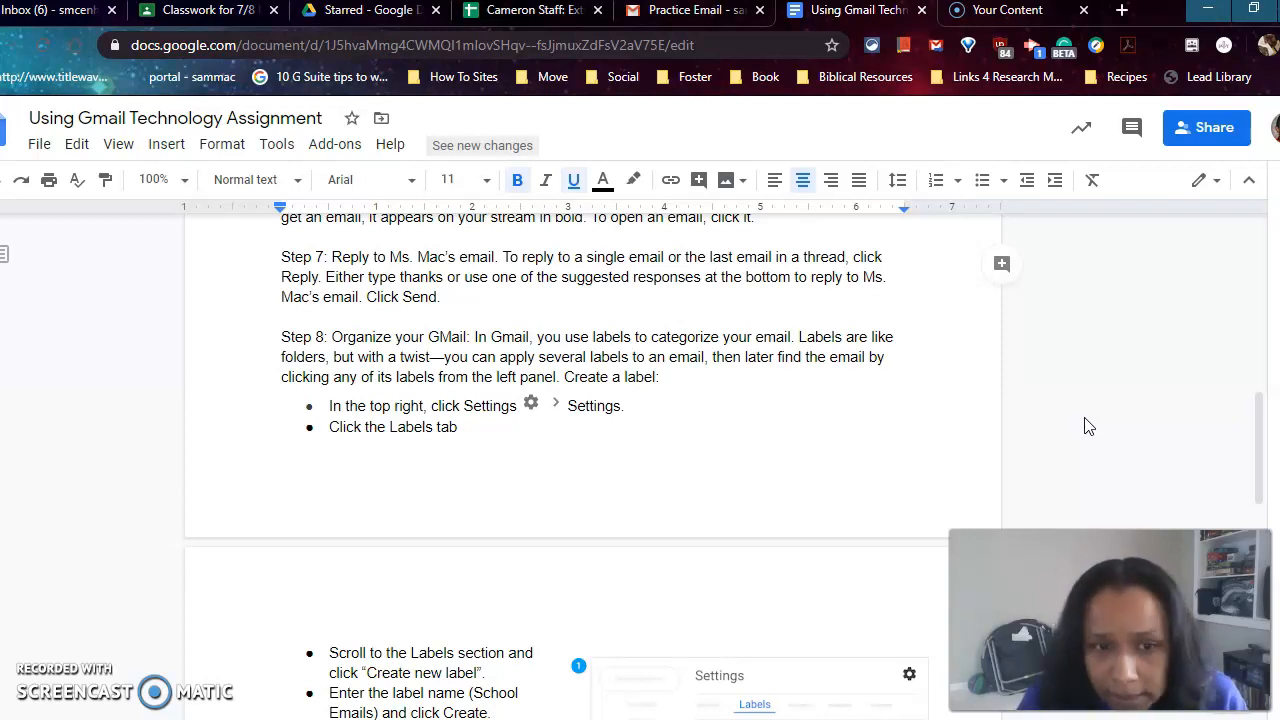
pyautogui.scroll(-1, 1088, 426)
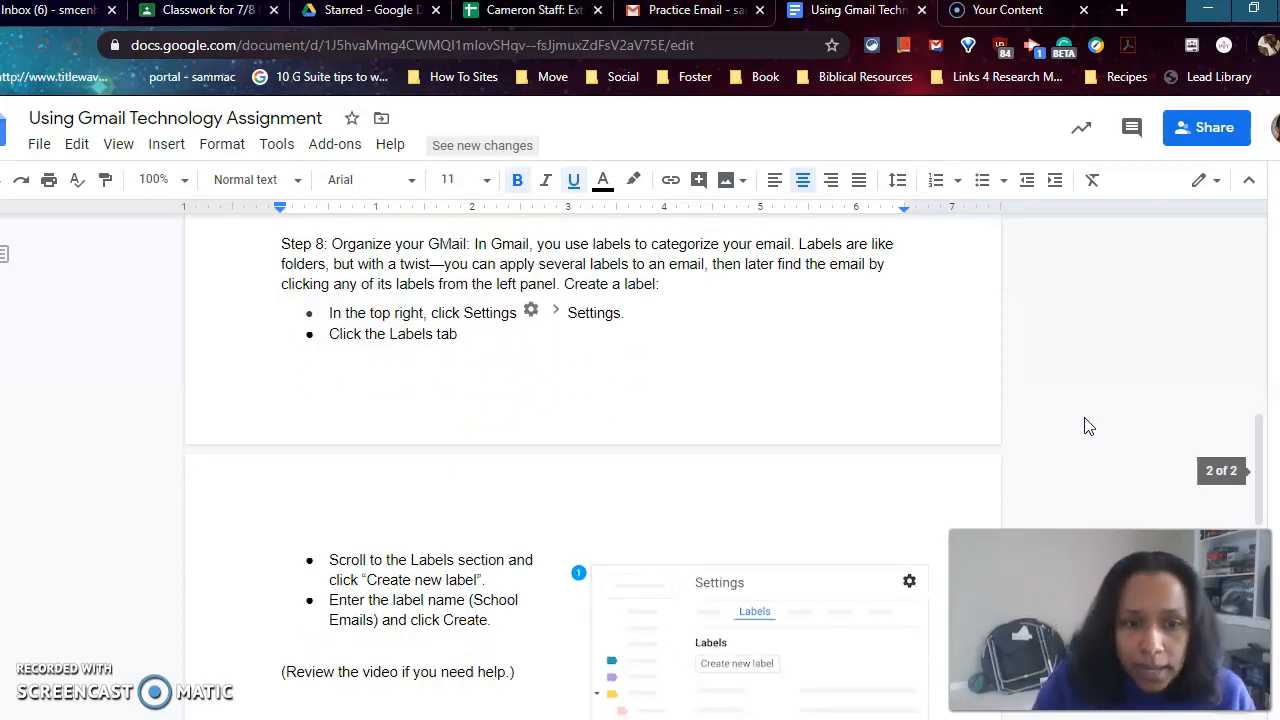
pyautogui.scroll(-1, 1088, 426)
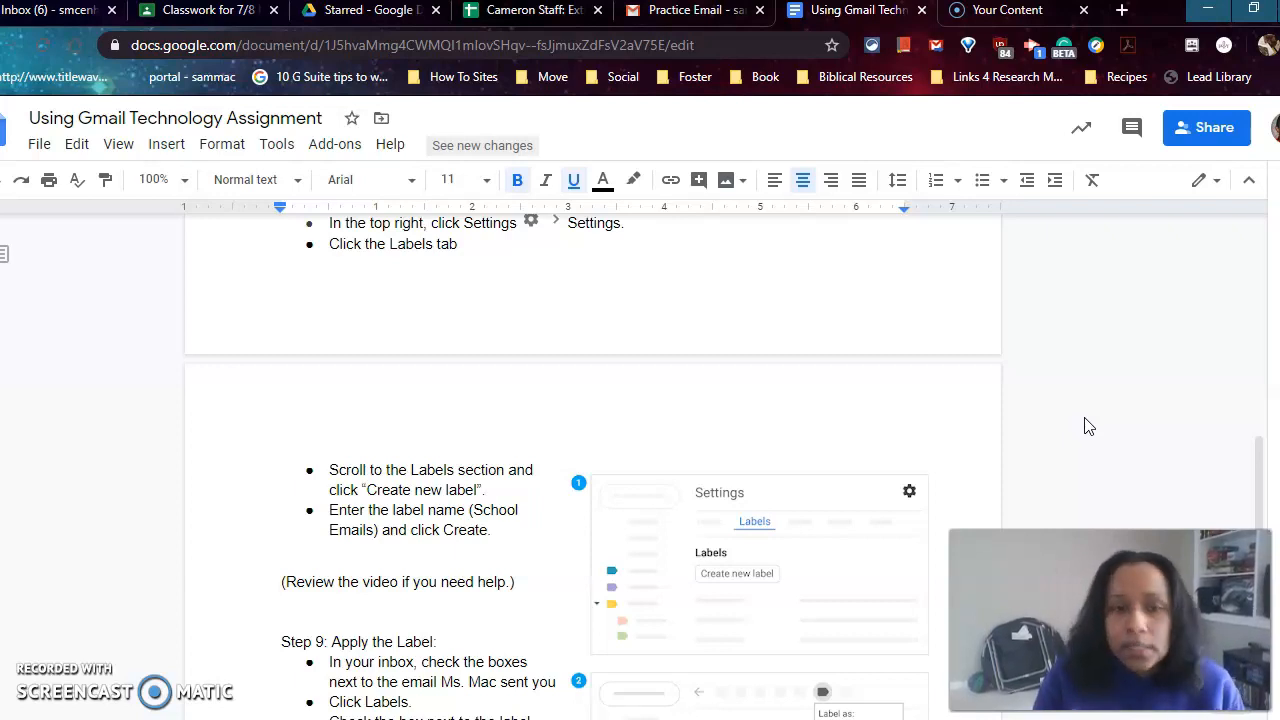
pyautogui.click(741, 11)
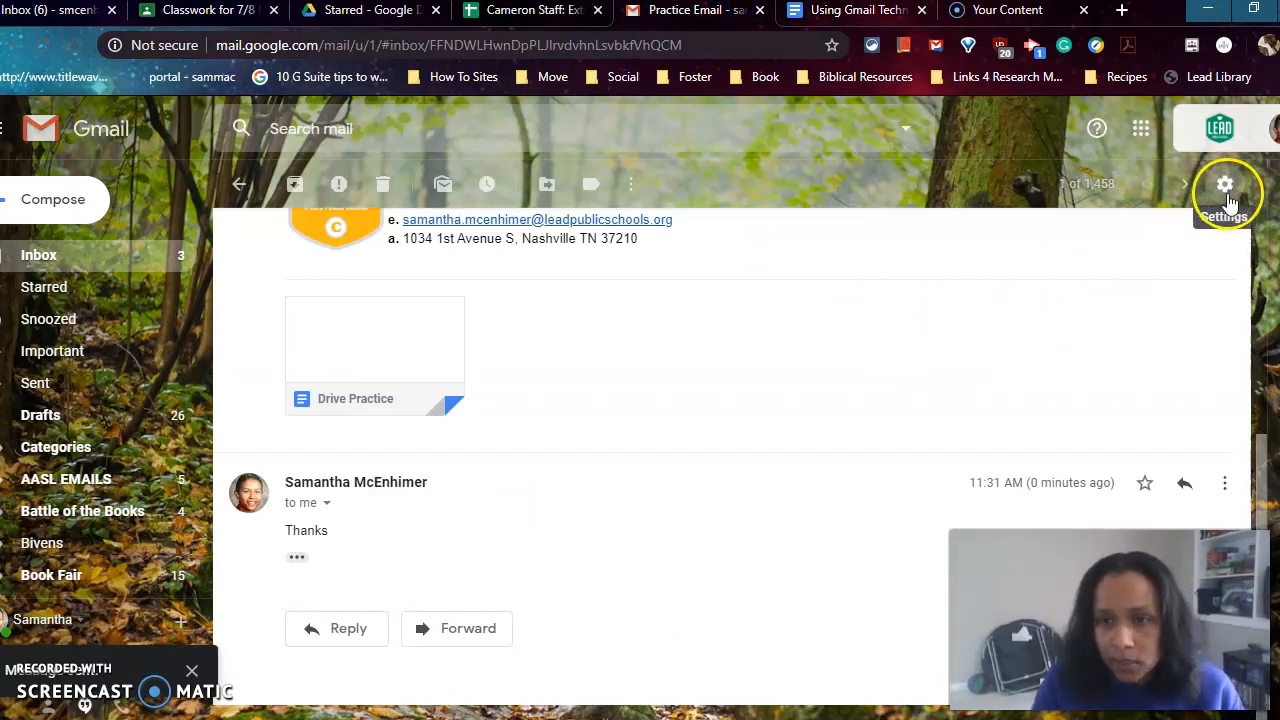
pyautogui.click(1226, 187)
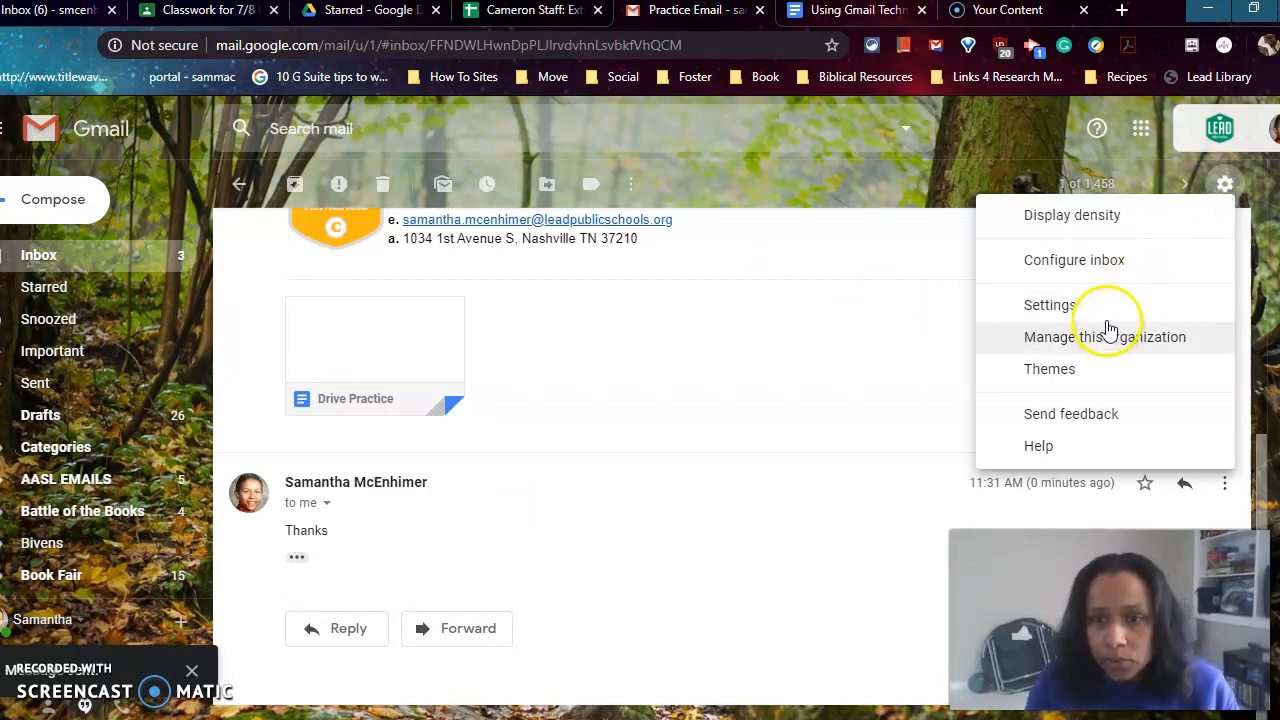
pyautogui.click(1108, 322)
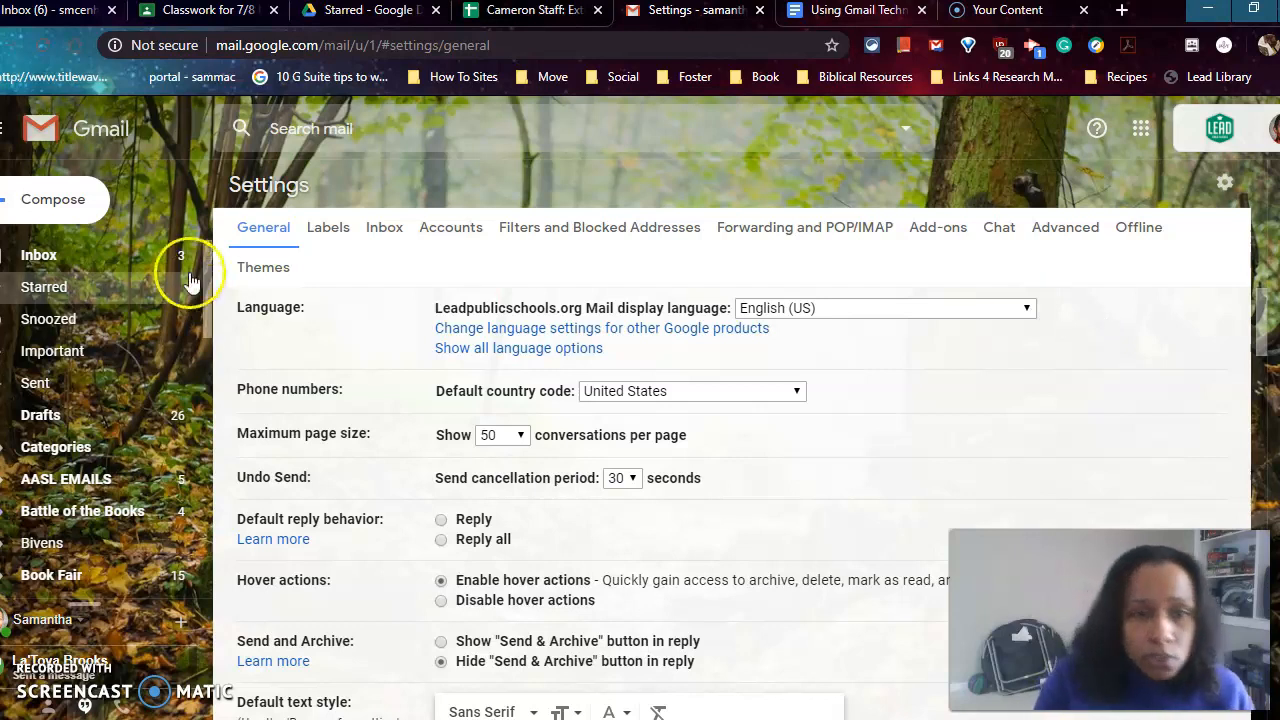
pyautogui.click(323, 229)
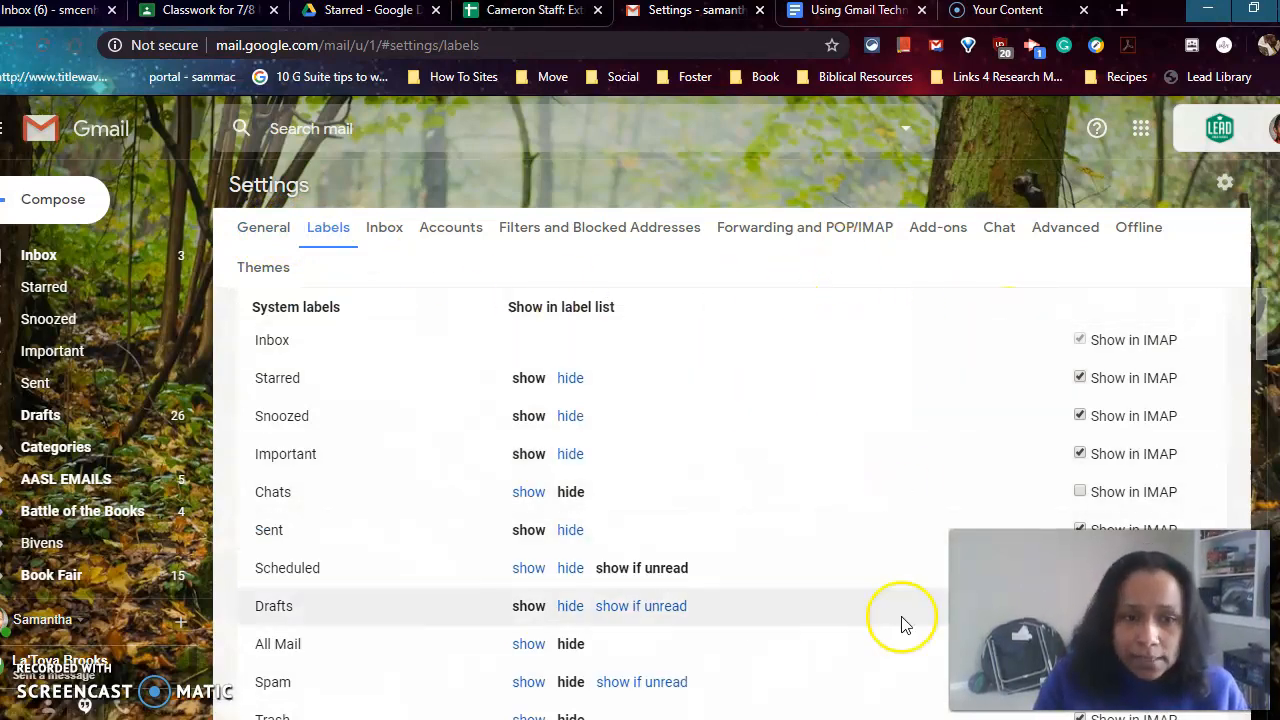
# Step: Create a new label named School Emails without nesting it under another label
pyautogui.scroll(-4, 902, 625)
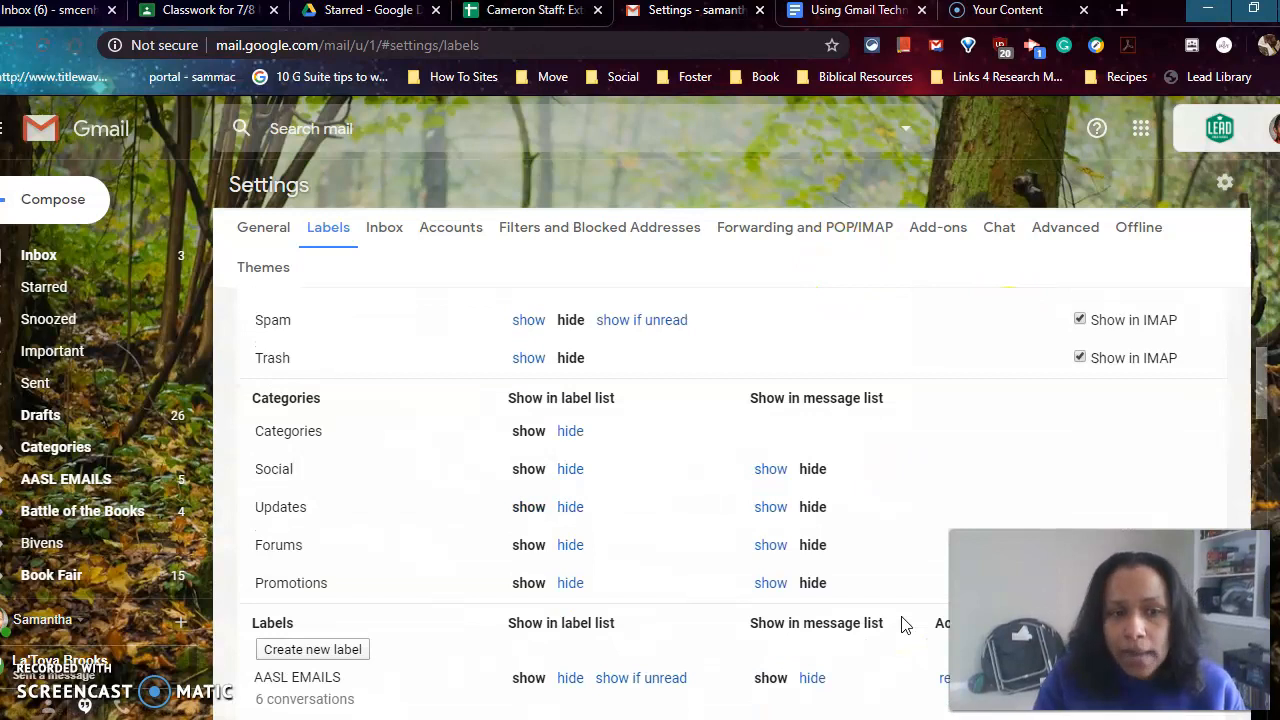
pyautogui.scroll(-4, 902, 625)
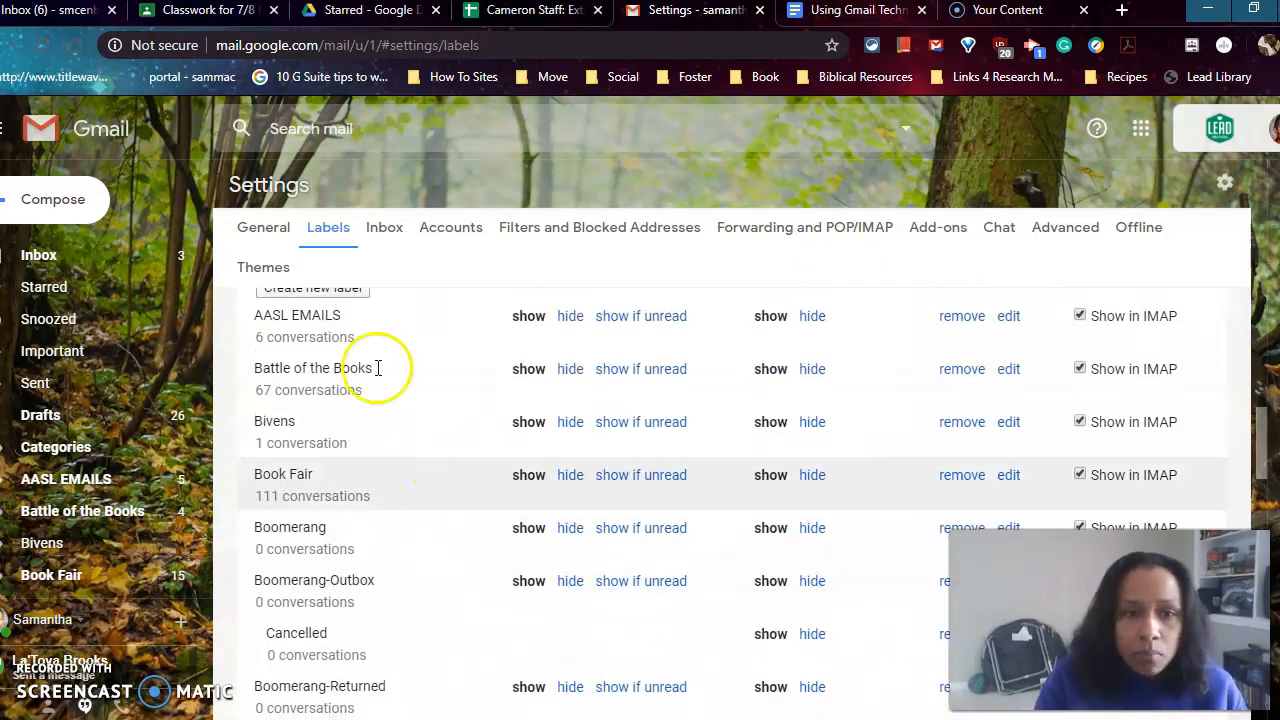
pyautogui.scroll(1, 412, 320)
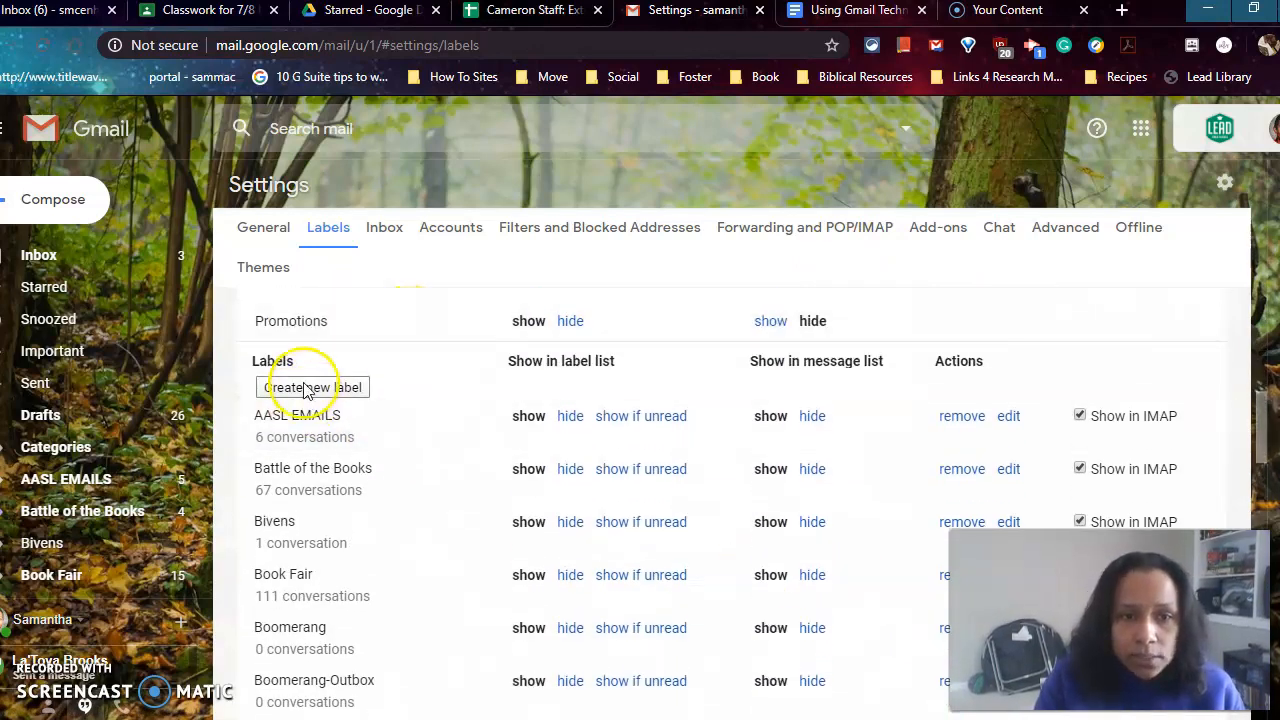
pyautogui.click(309, 392)
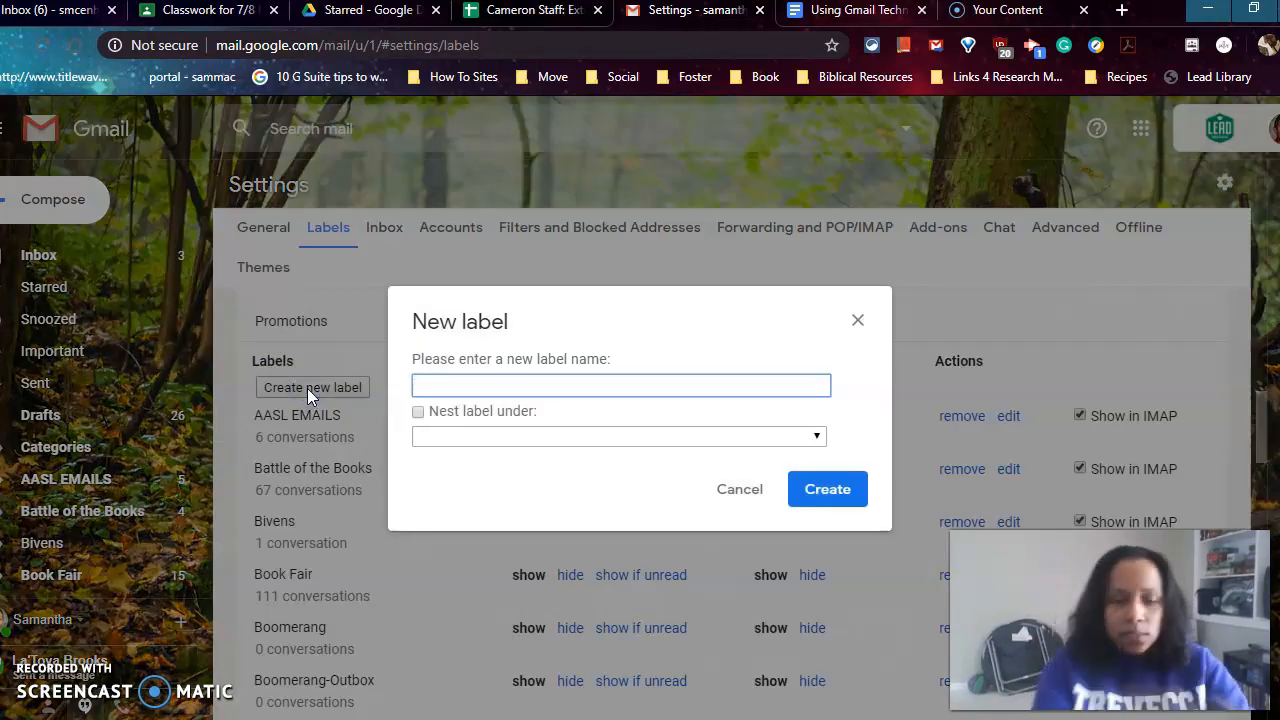
pyautogui.write('School Emails')
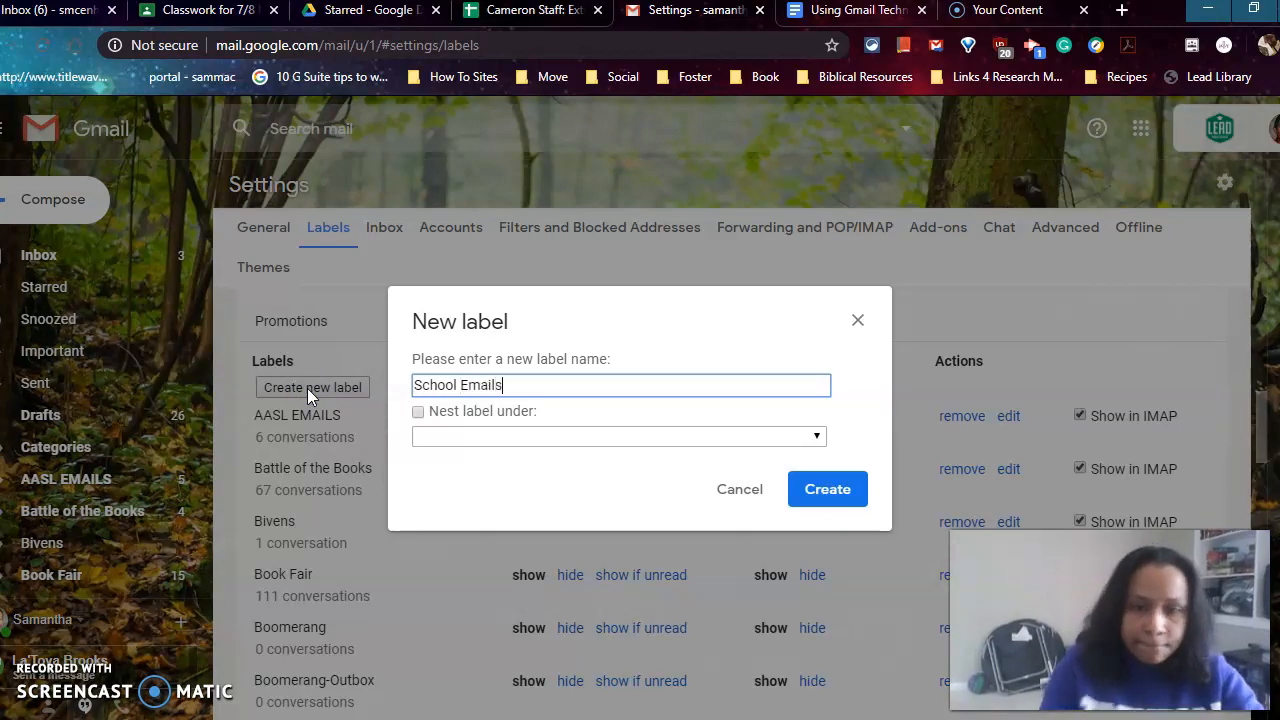
pyautogui.click(840, 489)
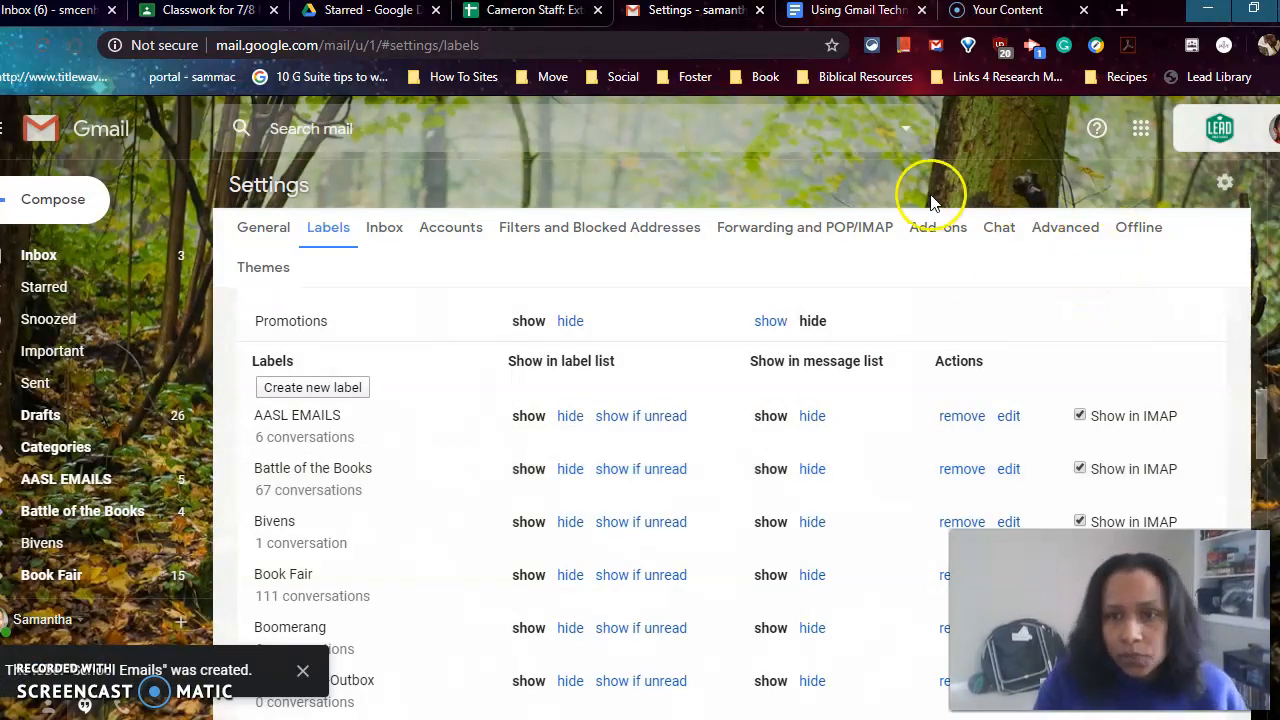
# Step: Find the School Emails label in the mailbox's label list, view its conversations, and return to the inbox
pyautogui.moveTo(1266, 414); pyautogui.dragTo(1262, 248)
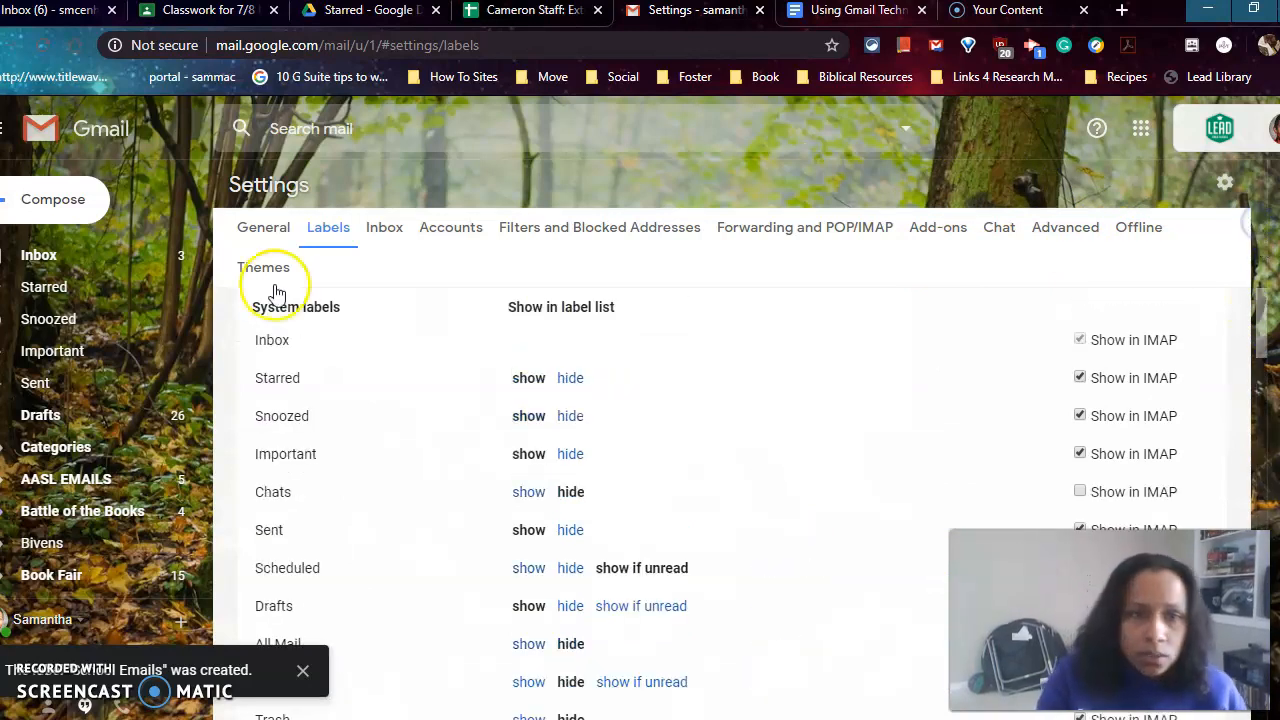
pyautogui.click(97, 258)
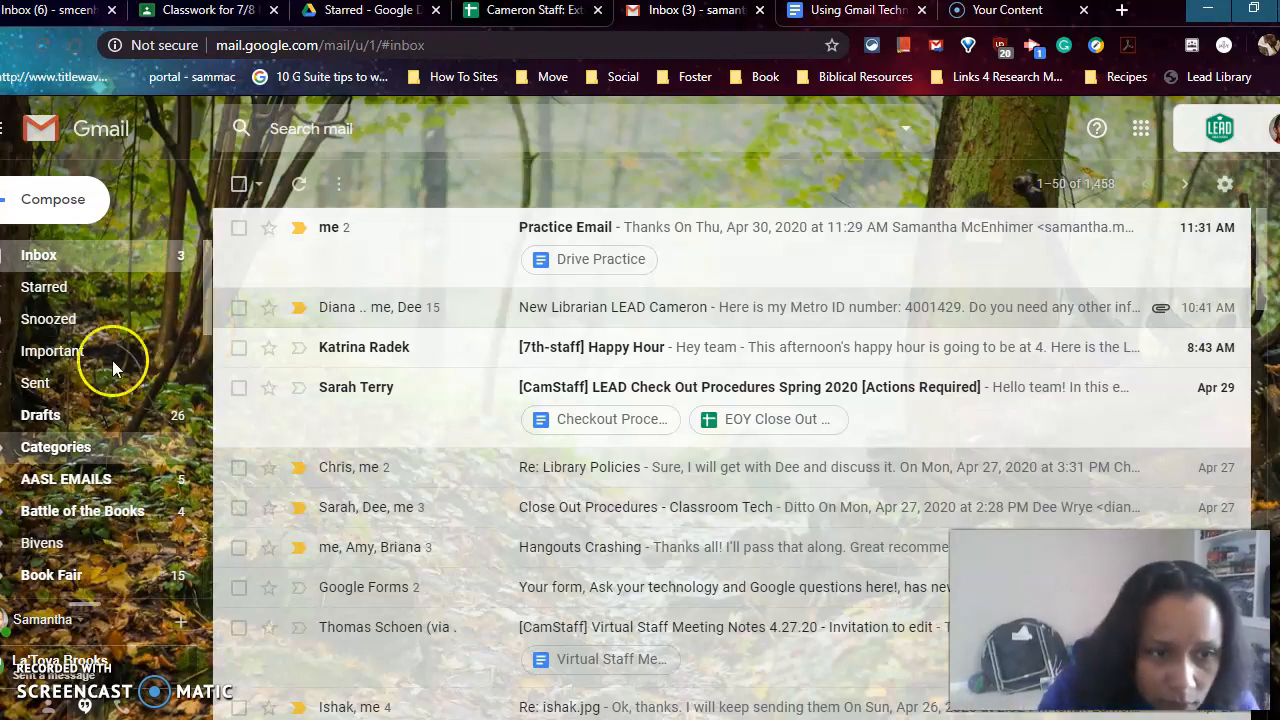
pyautogui.moveTo(204, 289); pyautogui.dragTo(204, 314)
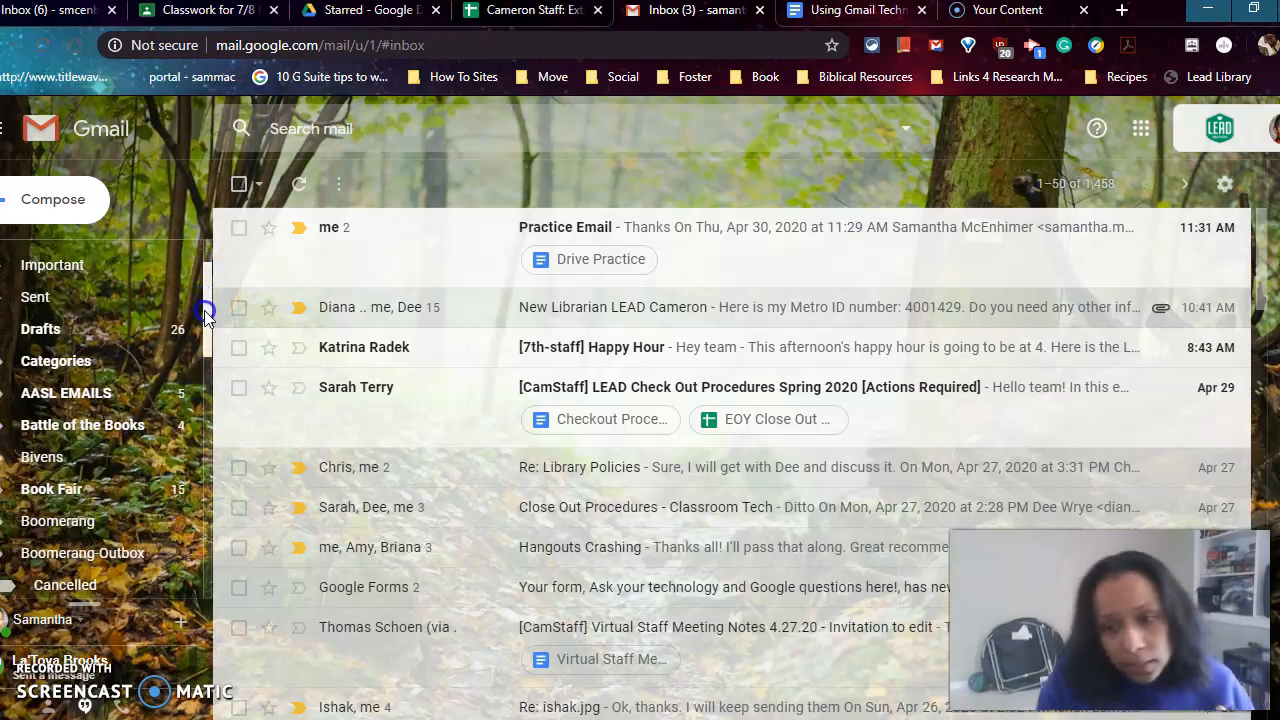
pyautogui.moveTo(204, 316); pyautogui.dragTo(190, 520)
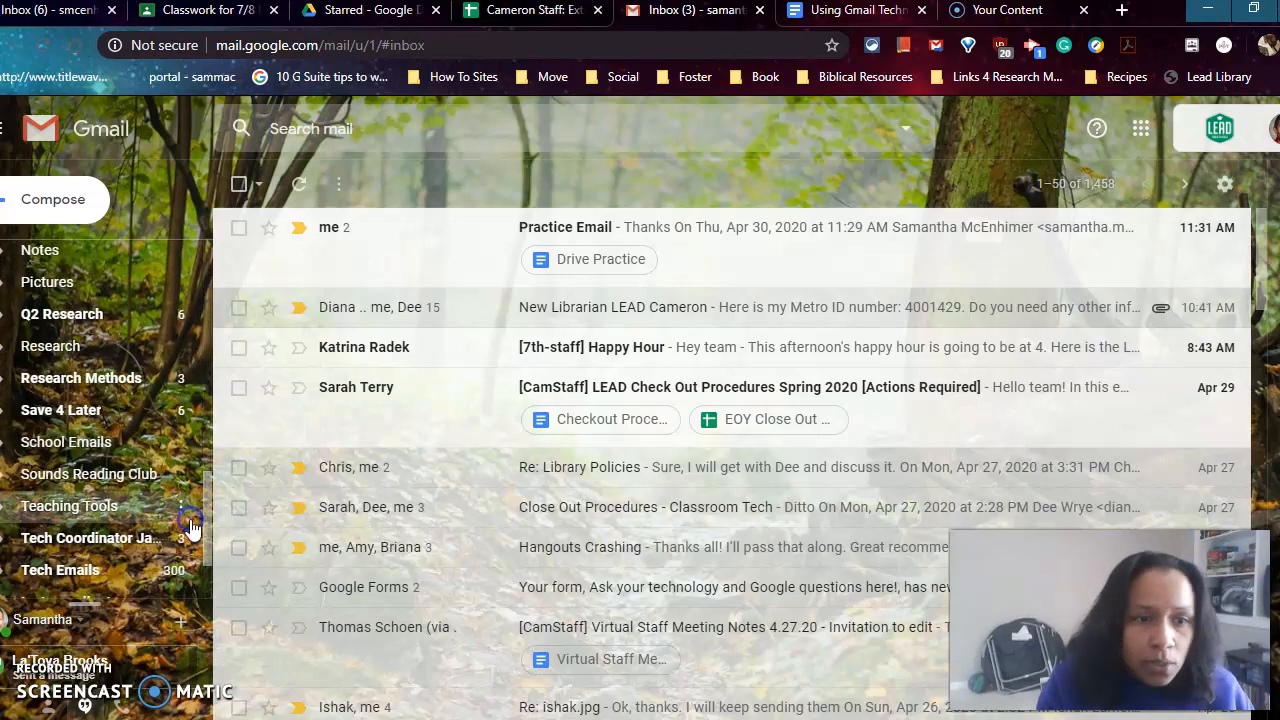
pyautogui.click(73, 450)
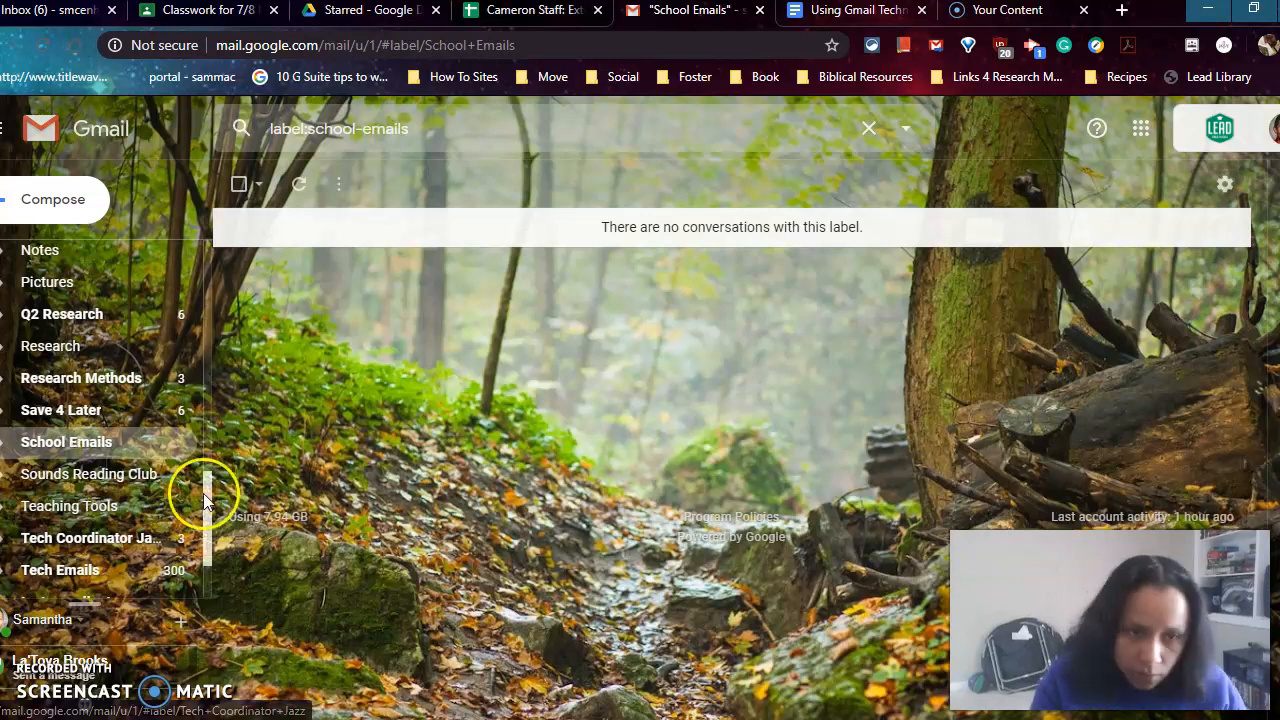
pyautogui.moveTo(210, 492); pyautogui.dragTo(196, 250)
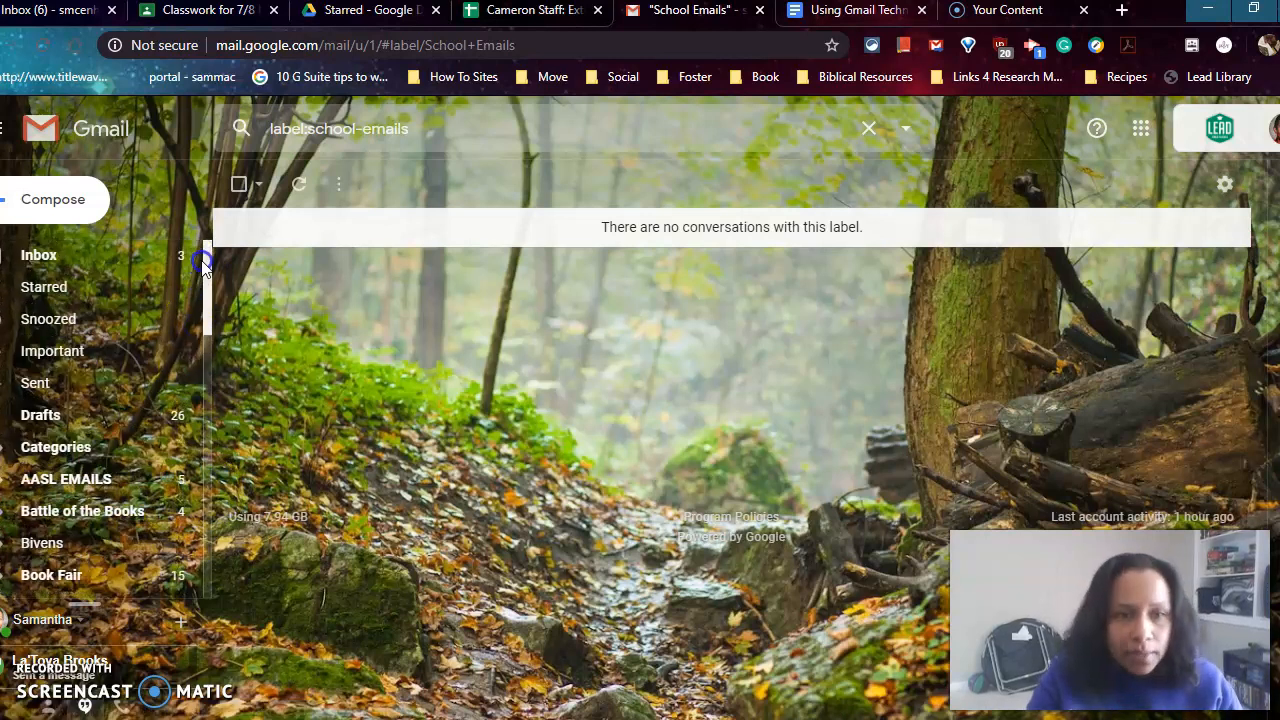
pyautogui.click(106, 263)
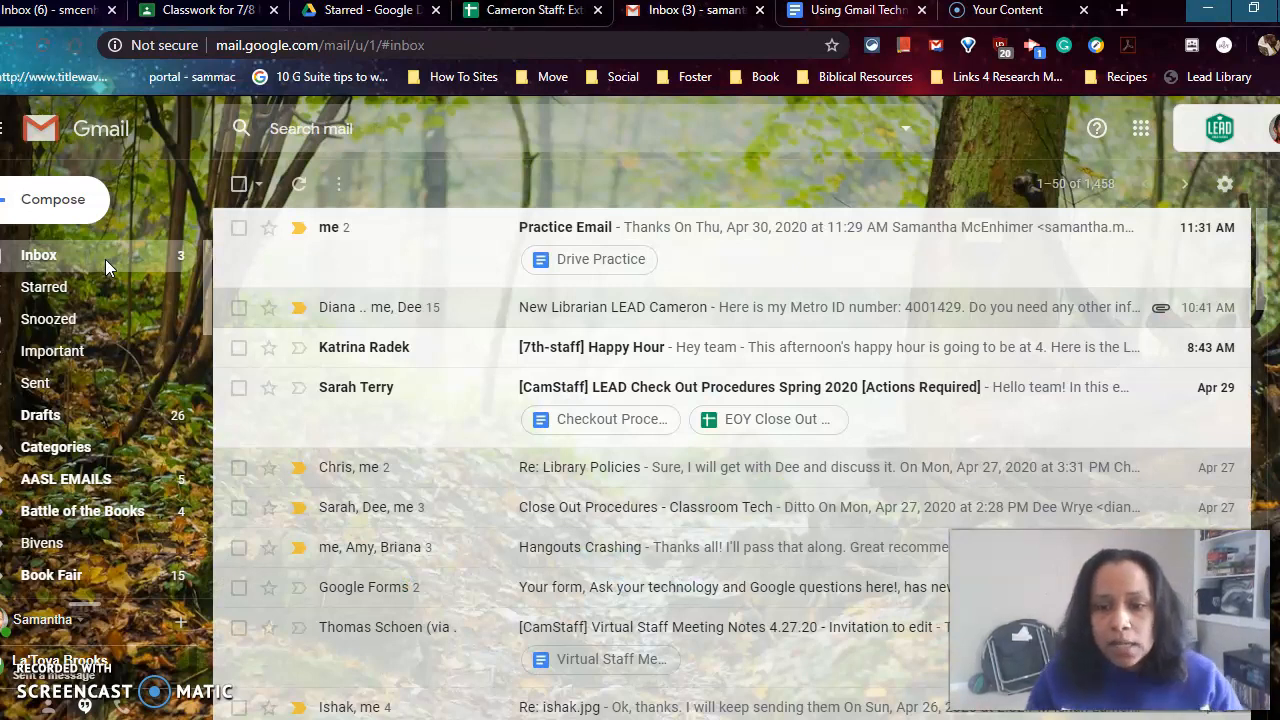
# Step: Following Step 9 of the assignment document, apply the School Emails label to the Practice Email in Gmail, and open that label's conversations
pyautogui.click(849, 12)
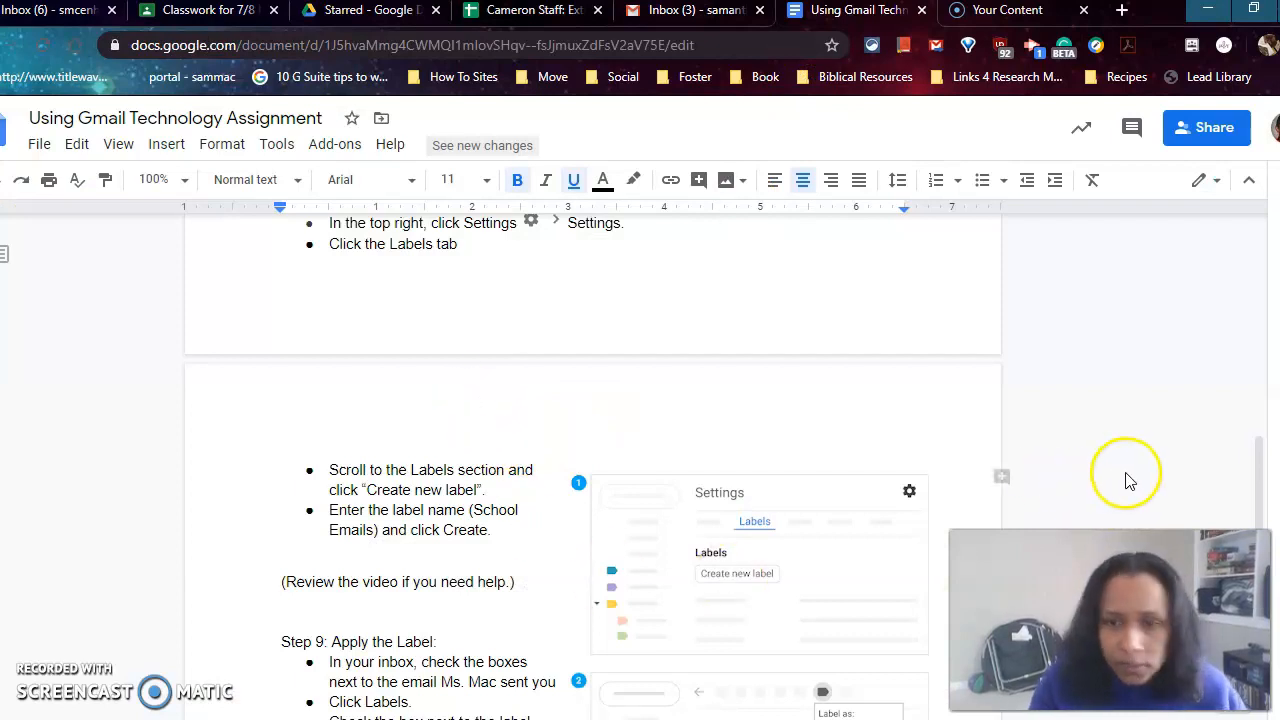
pyautogui.scroll(-4, 1128, 480)
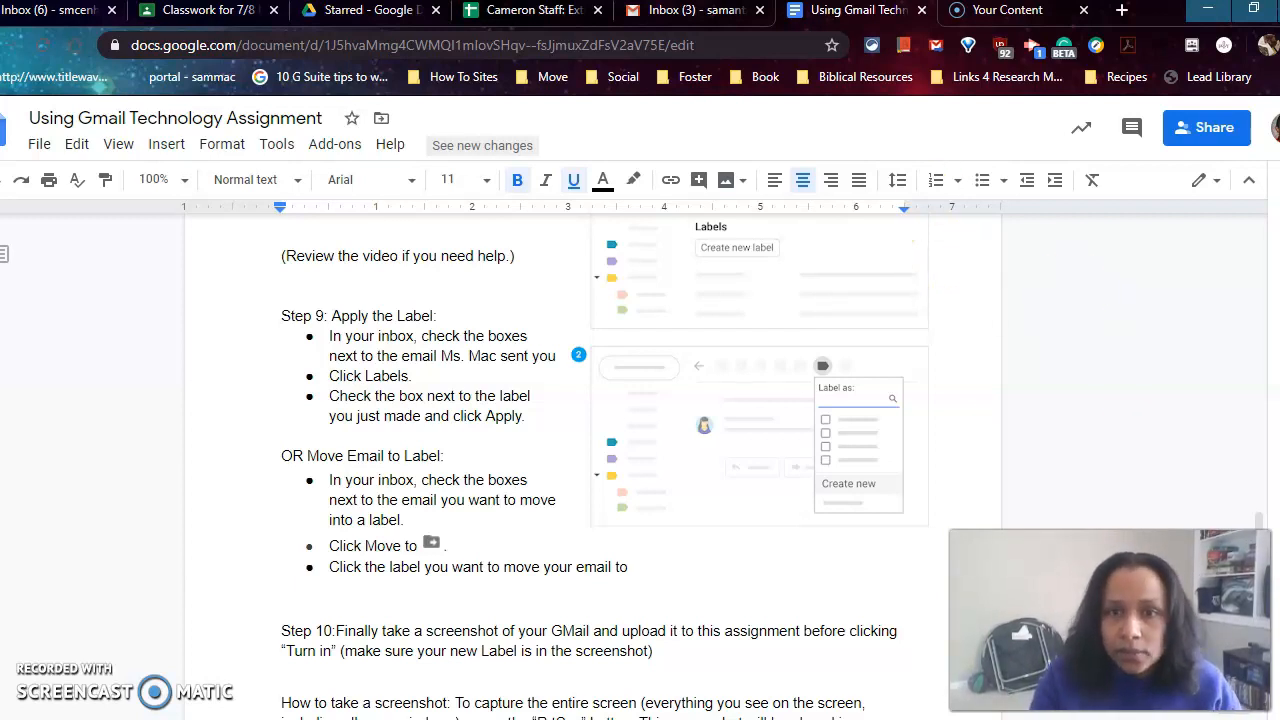
pyautogui.click(690, 10)
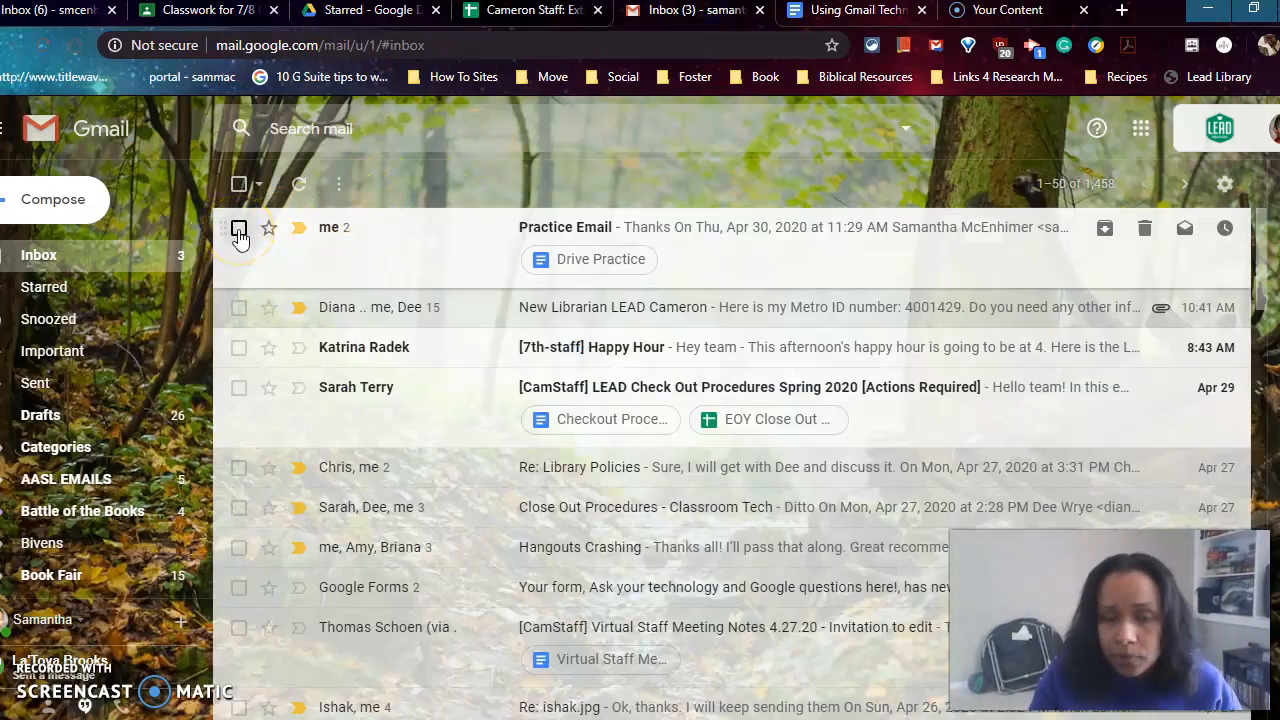
pyautogui.click(238, 231)
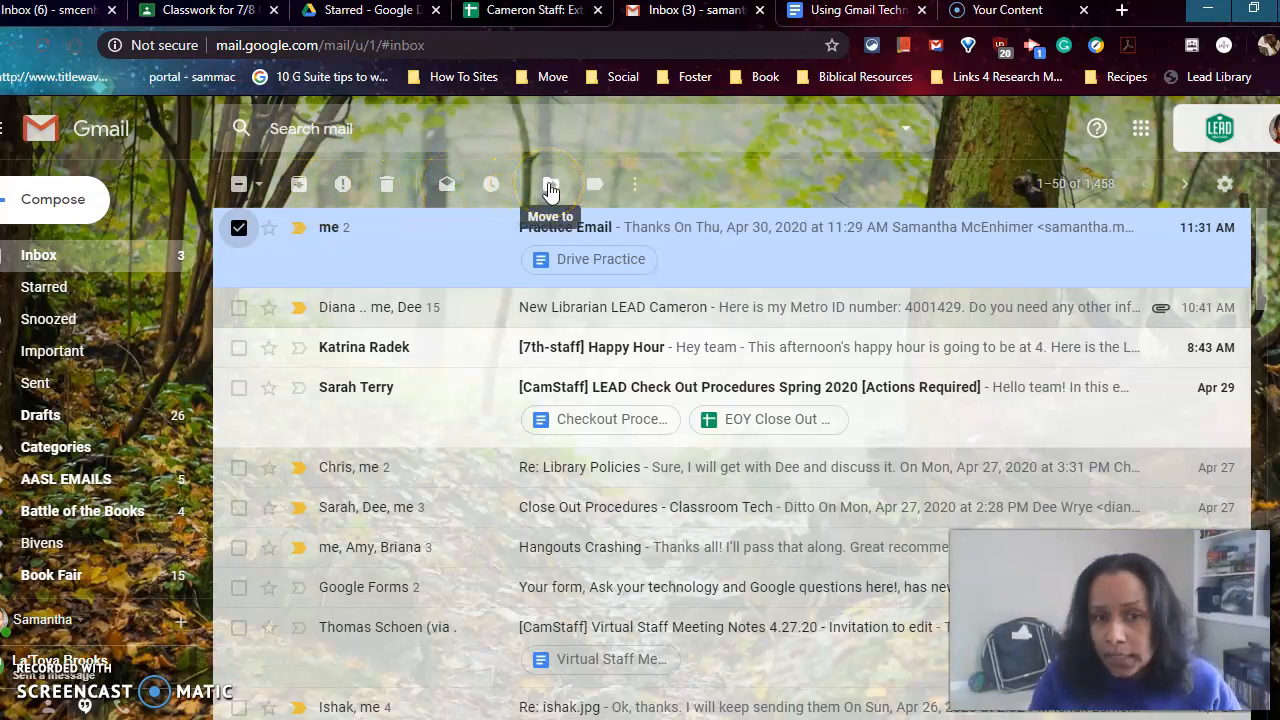
pyautogui.click(598, 190)
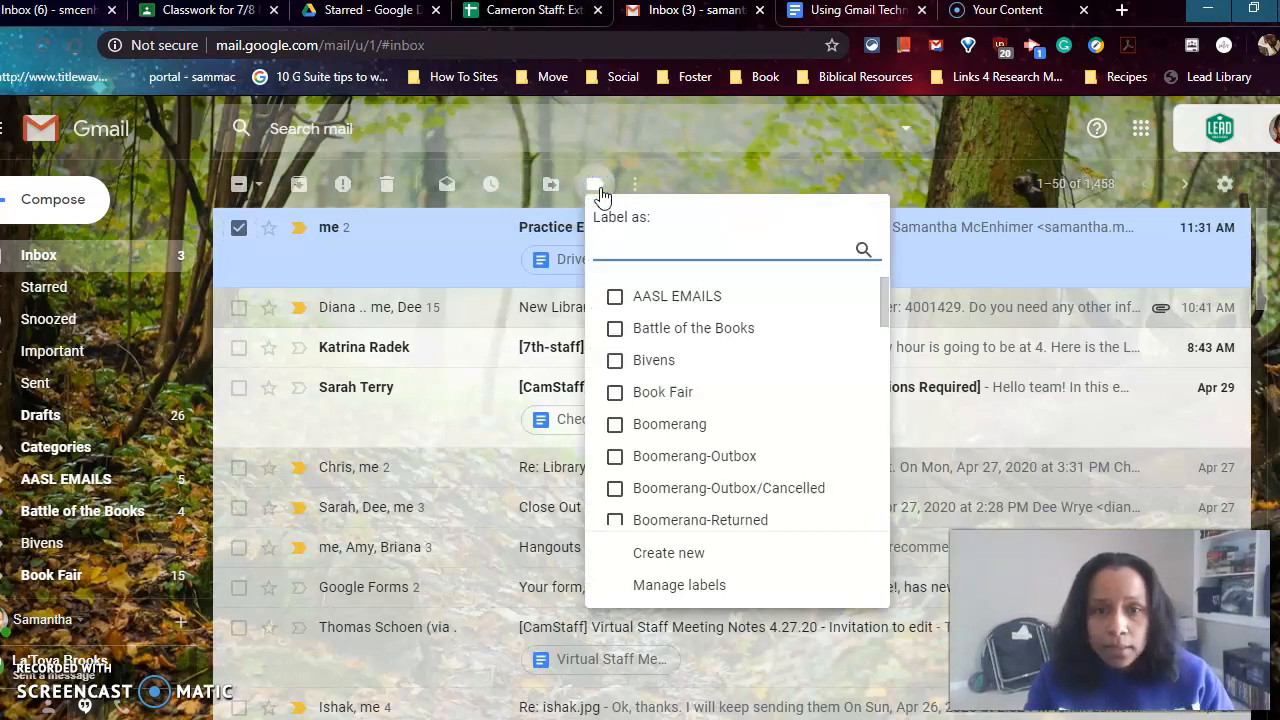
pyautogui.moveTo(882, 285); pyautogui.dragTo(877, 423)
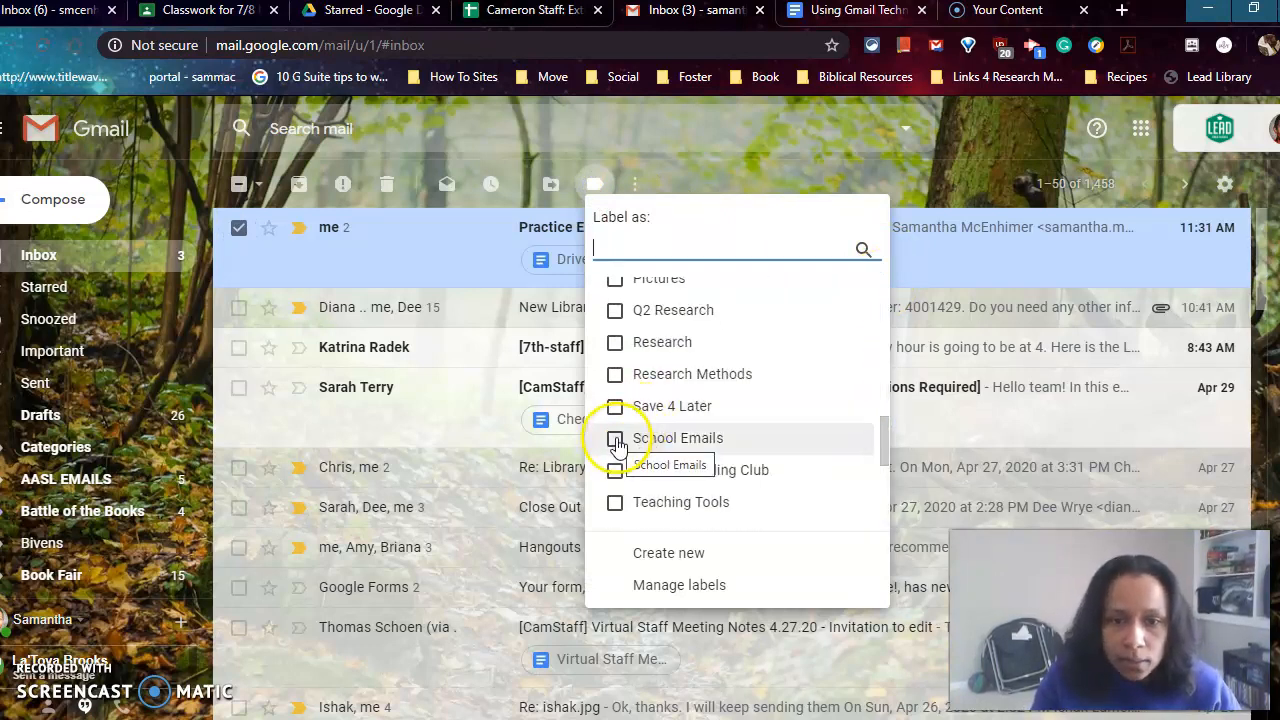
pyautogui.click(615, 440)
pyautogui.click(650, 555)
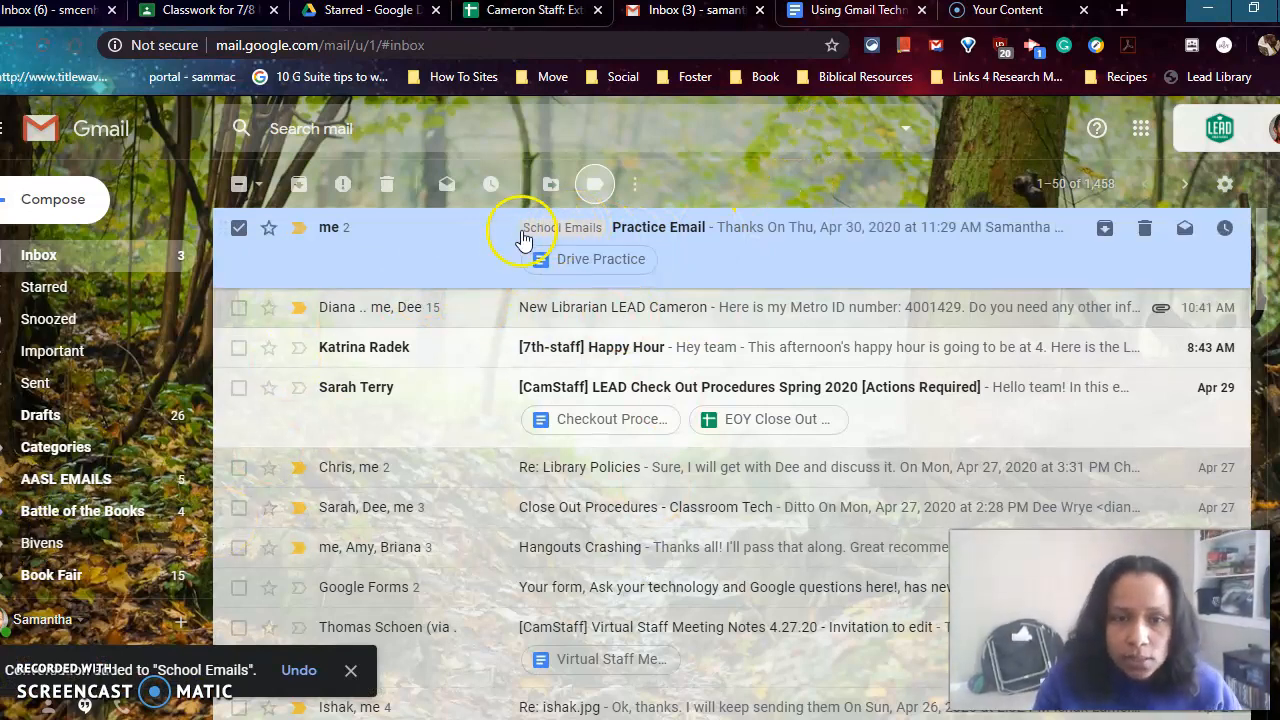
pyautogui.moveTo(205, 287); pyautogui.dragTo(204, 502)
pyautogui.click(131, 482)
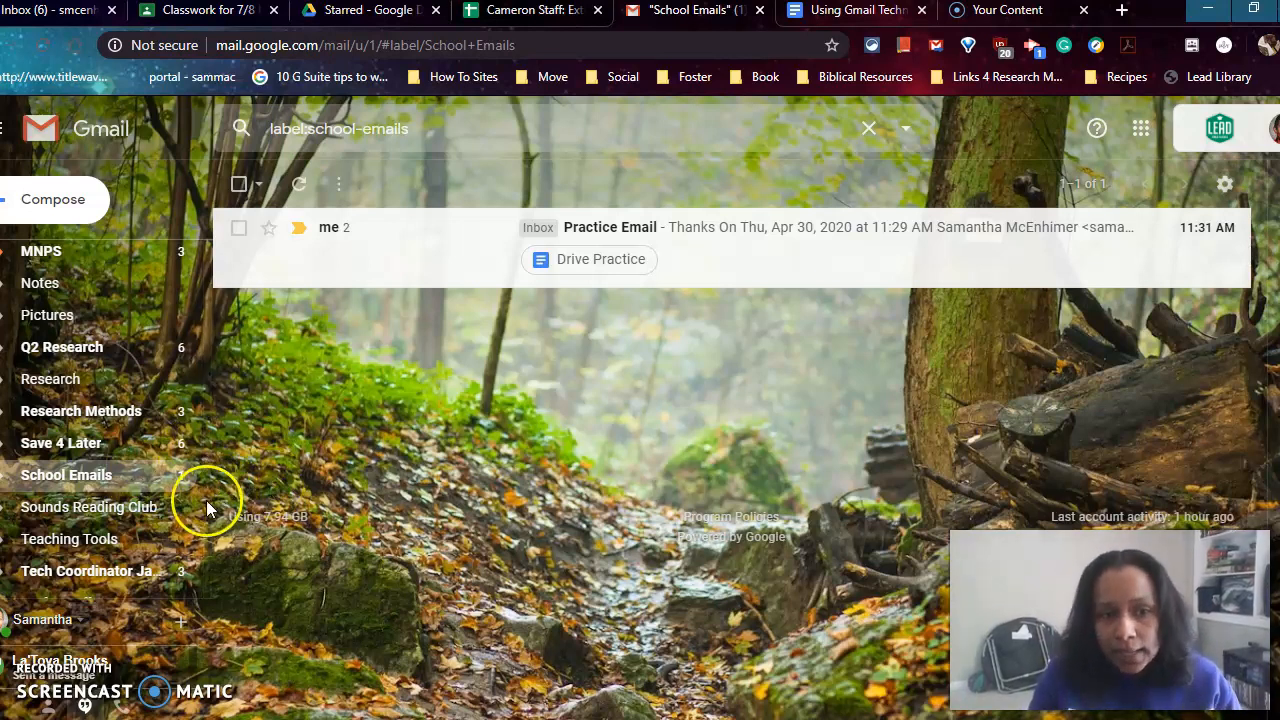
# Step: Return to the inbox and move the Practice Email out of it into the School Emails label
pyautogui.moveTo(206, 500); pyautogui.dragTo(186, 268)
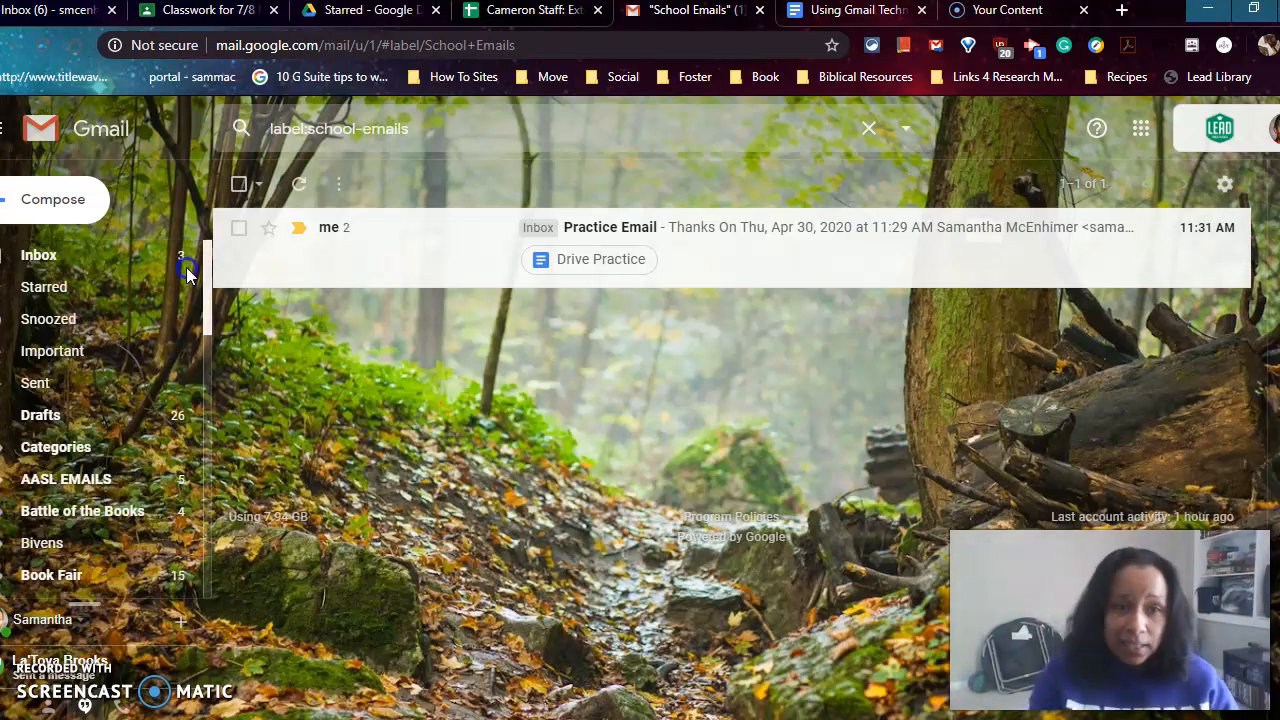
pyautogui.click(113, 255)
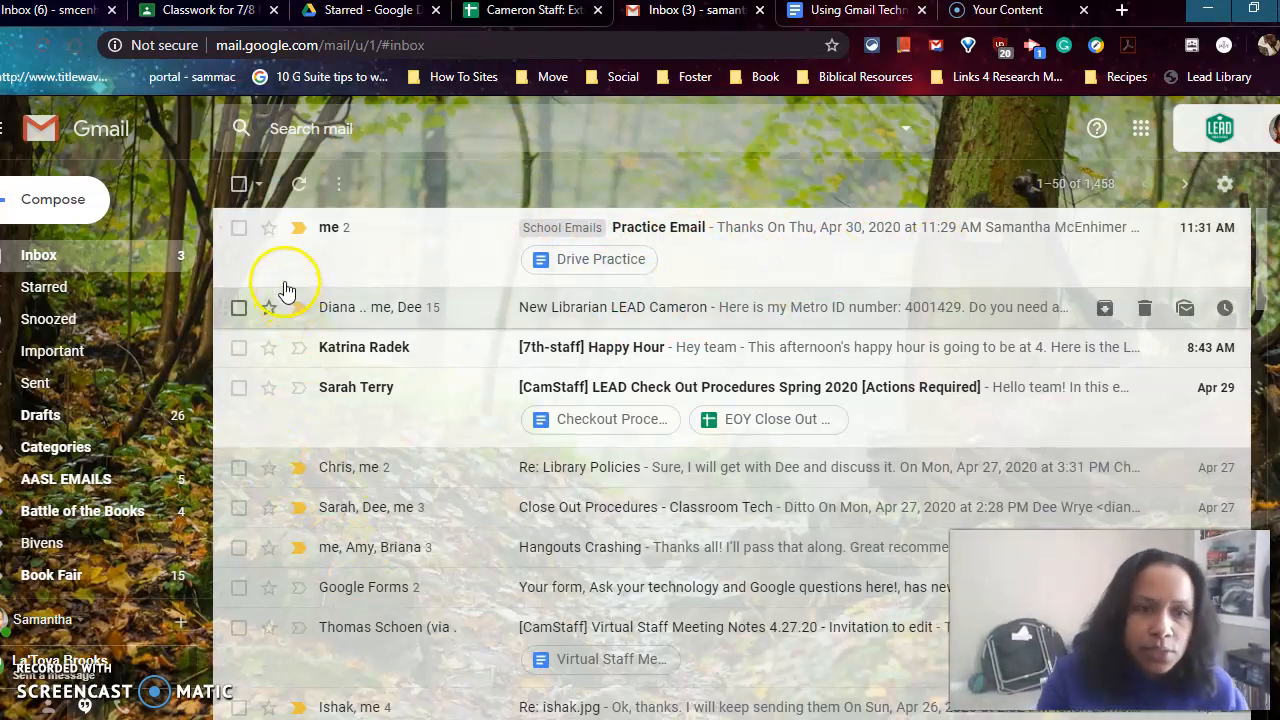
pyautogui.click(239, 229)
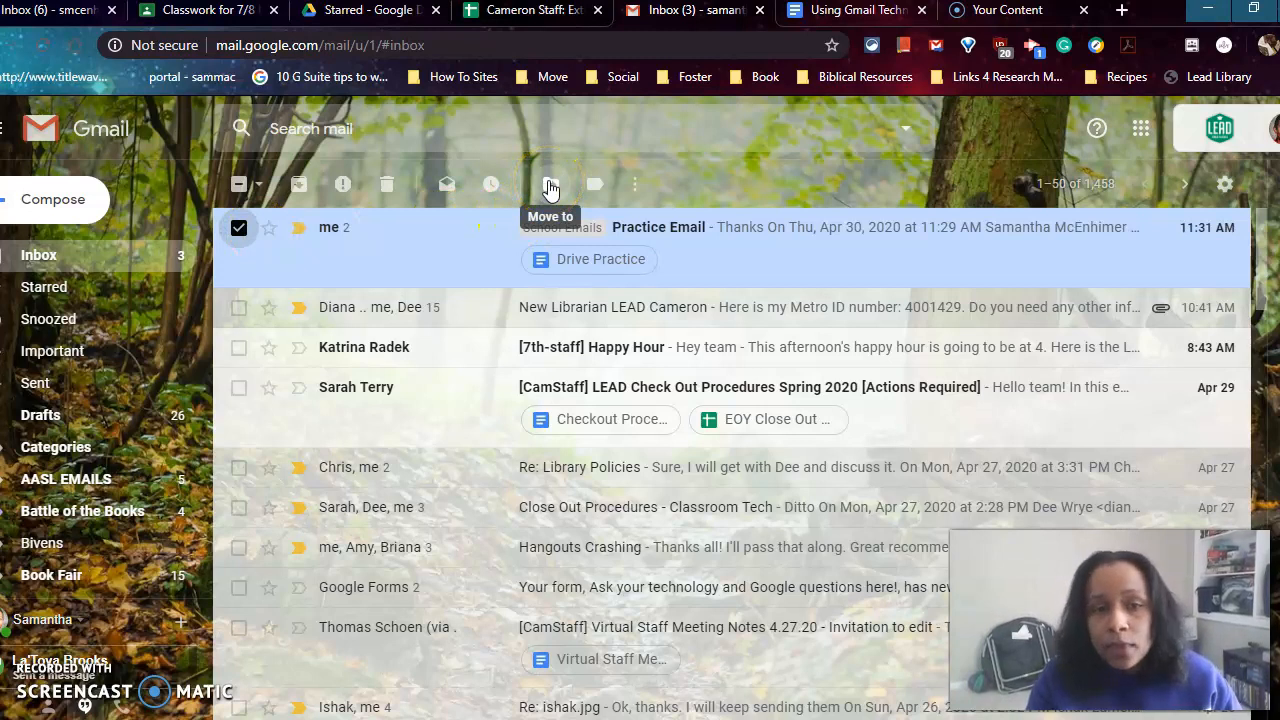
pyautogui.click(549, 187)
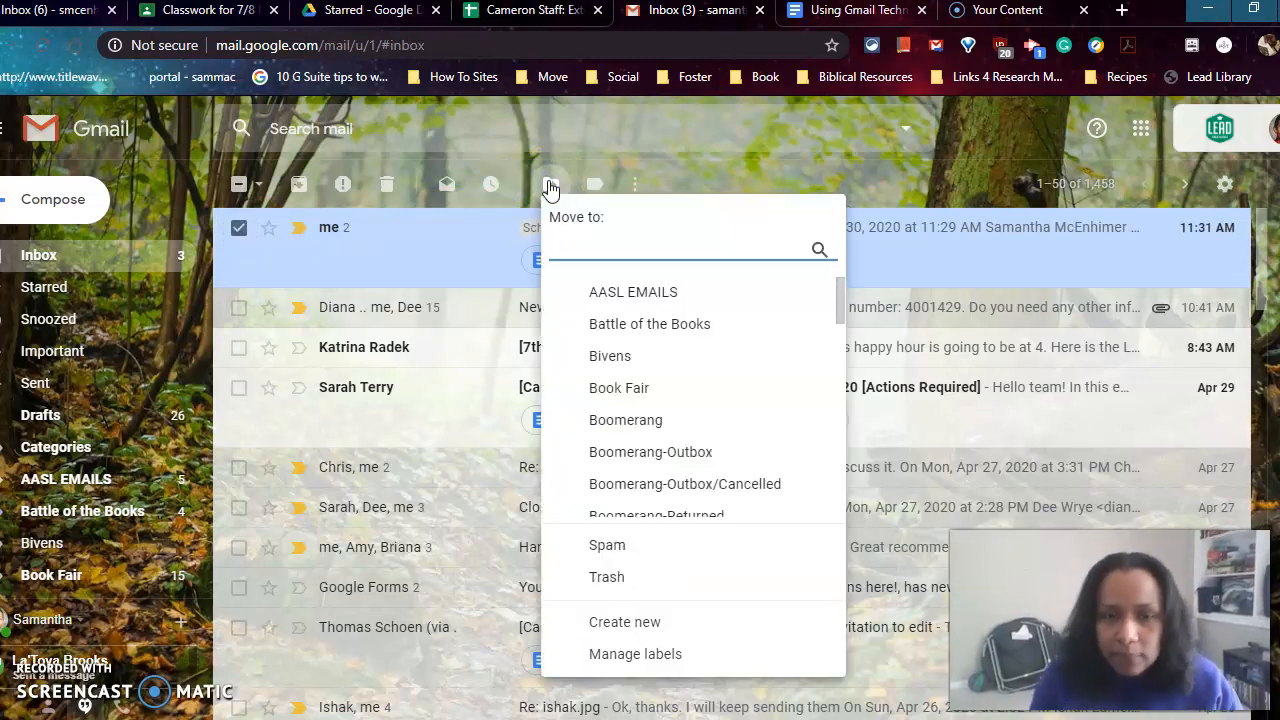
pyautogui.moveTo(830, 318); pyautogui.dragTo(817, 449)
pyautogui.click(725, 424)
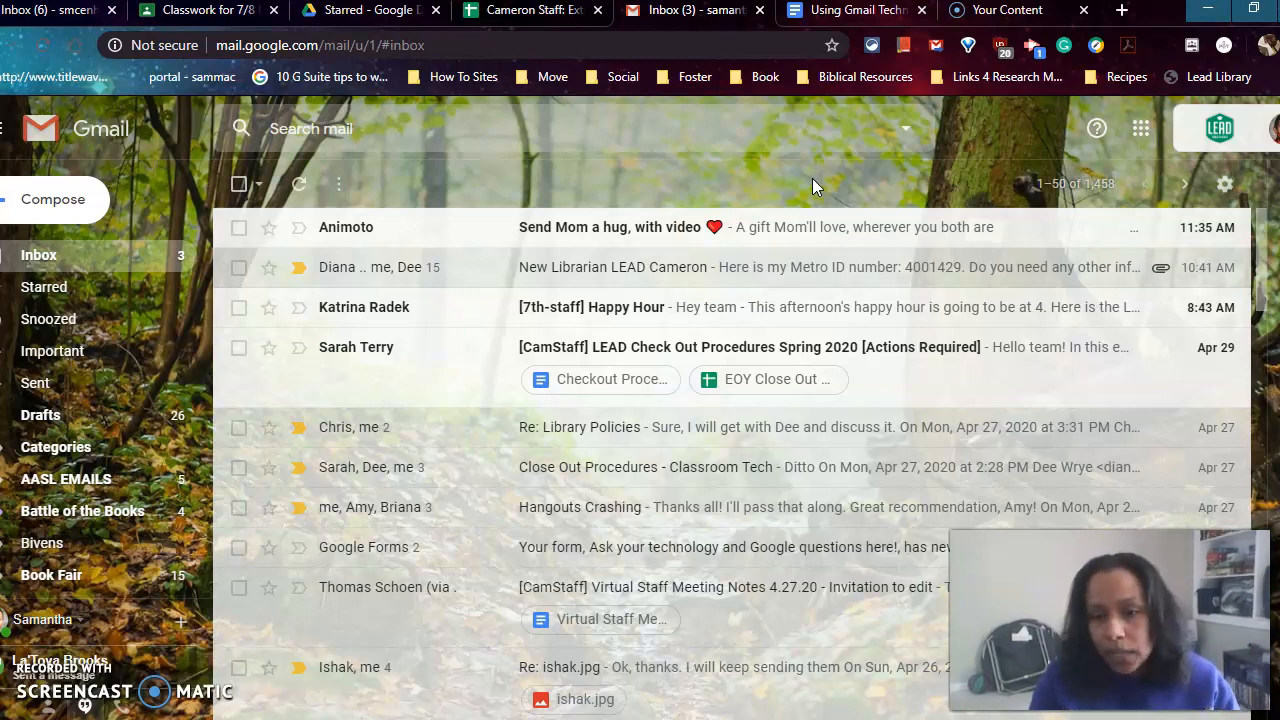
# Step: Review the Step 10 screenshot directions in the assignment document, and return to Gmail to locate the School Emails label in the label list
pyautogui.click(860, 12)
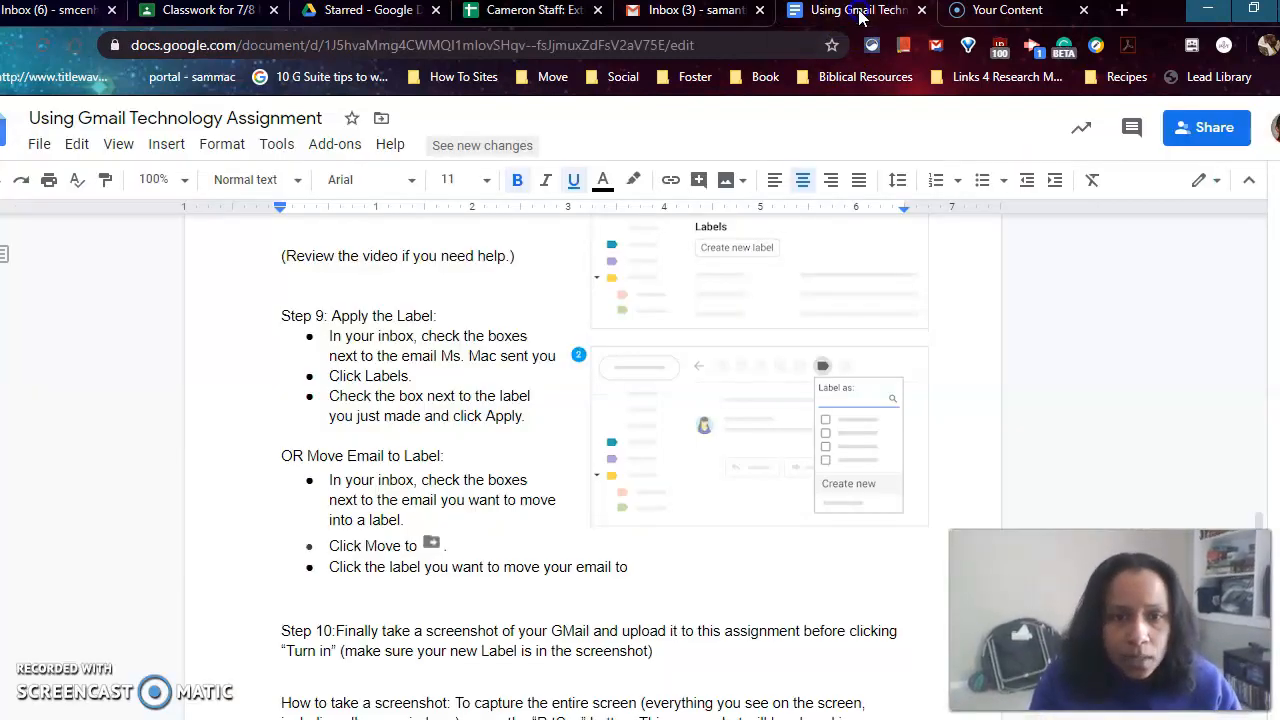
pyautogui.scroll(-3, 1022, 453)
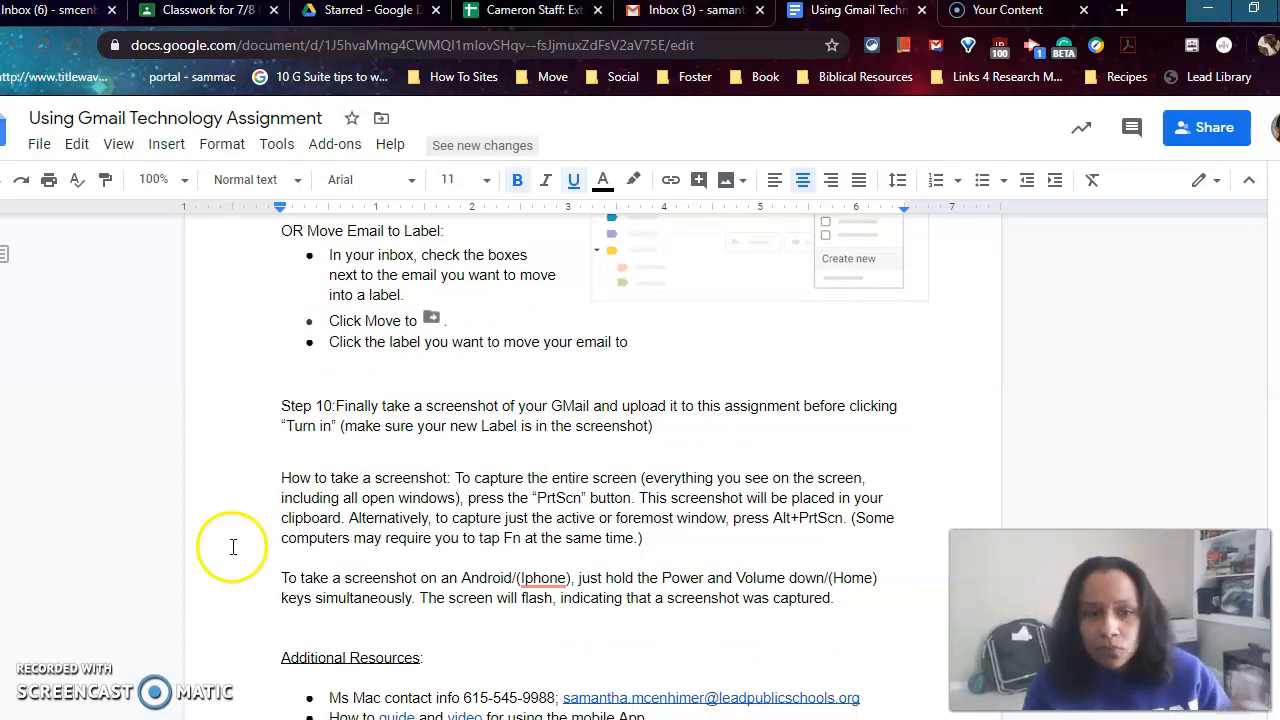
pyautogui.click(714, 12)
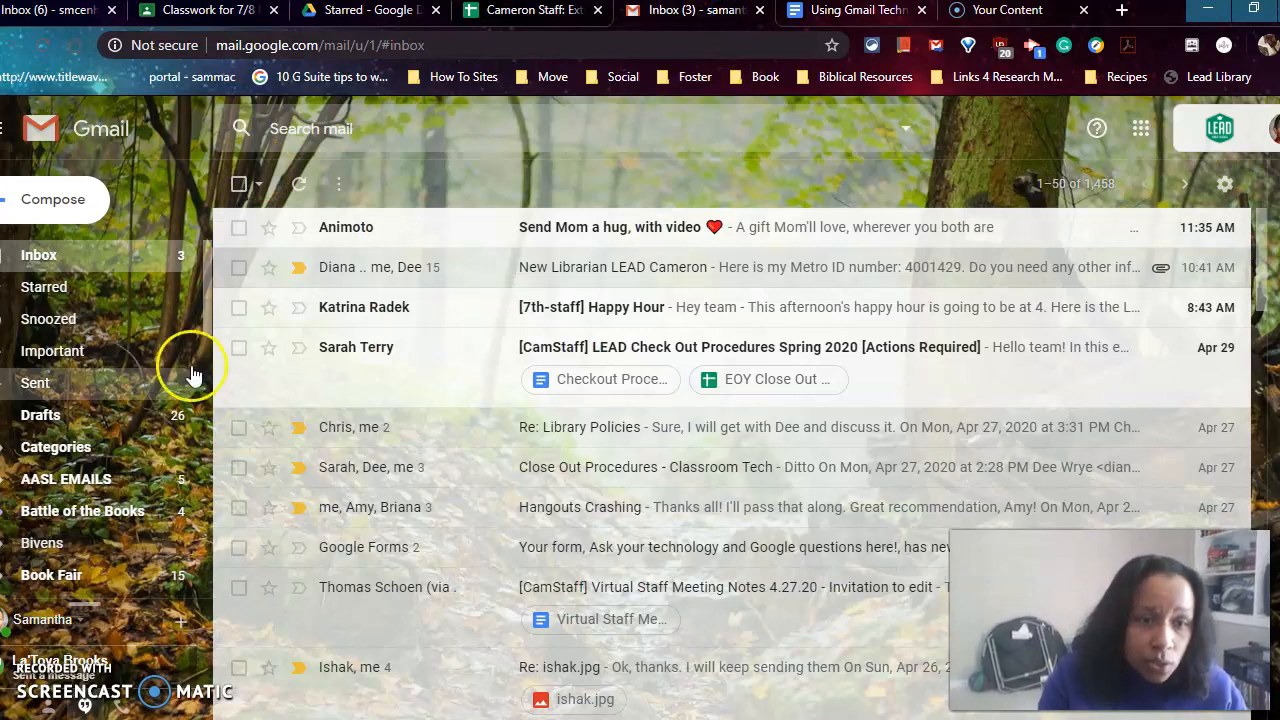
pyautogui.scroll(-1, 205, 330)
pyautogui.moveTo(205, 330); pyautogui.dragTo(207, 526)
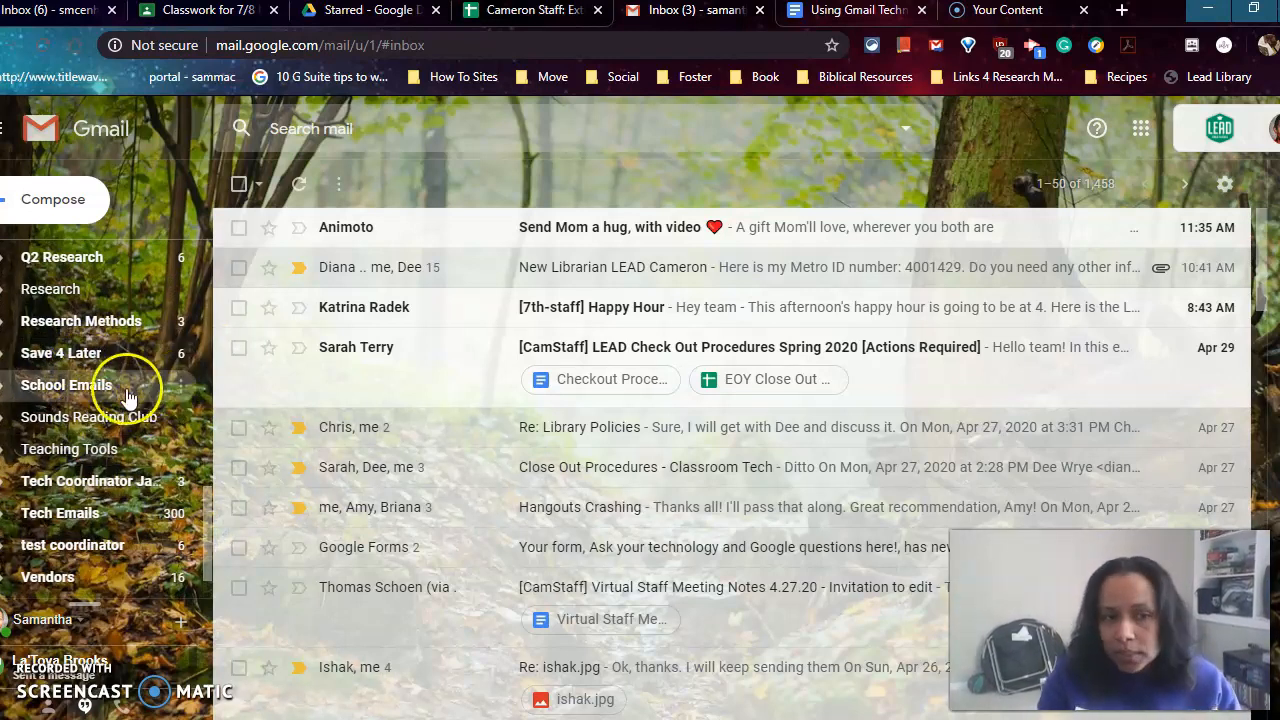